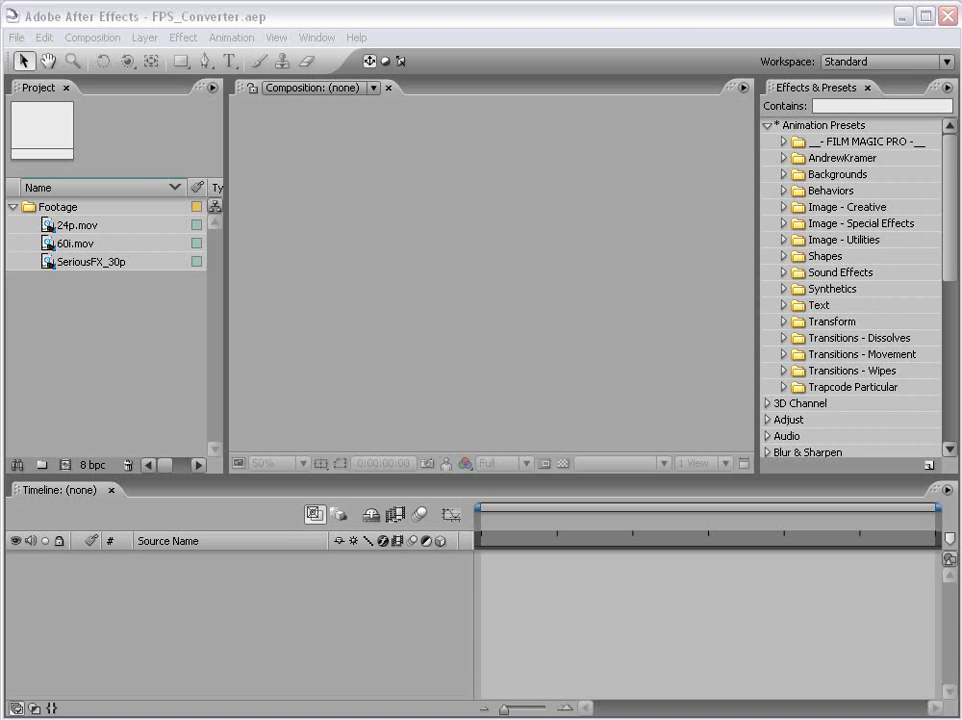
Step: Check the frame rates of 24p.mov, 60i.mov and SeriousFX_30p in the Footage folder
{"action": "left_click", "coordinate": [671, 22]}
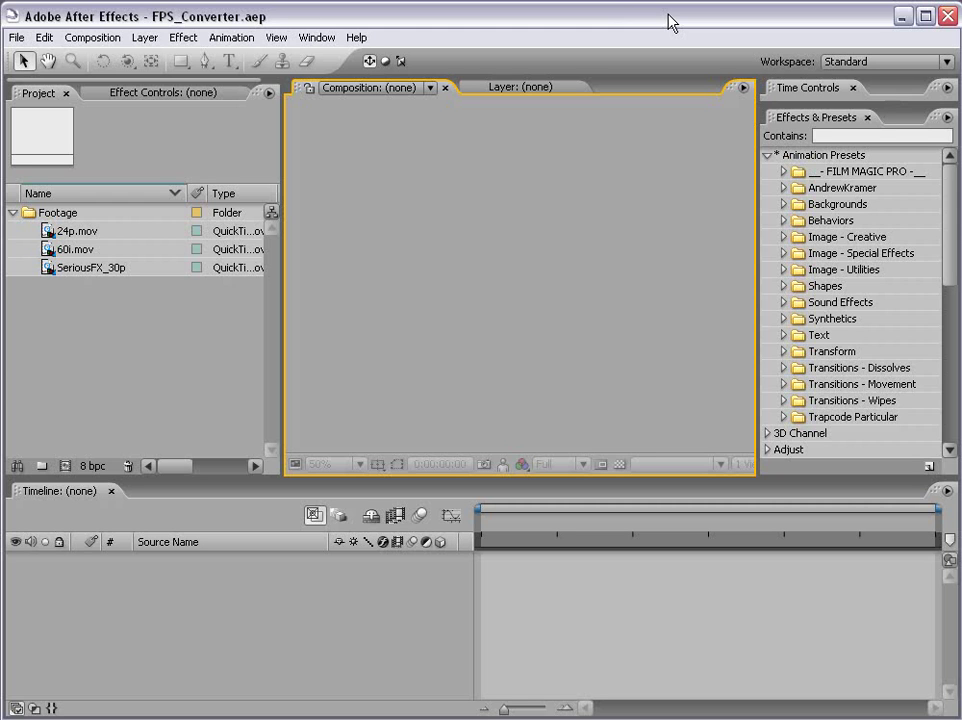
{"action": "left_click", "coordinate": [119, 321]}
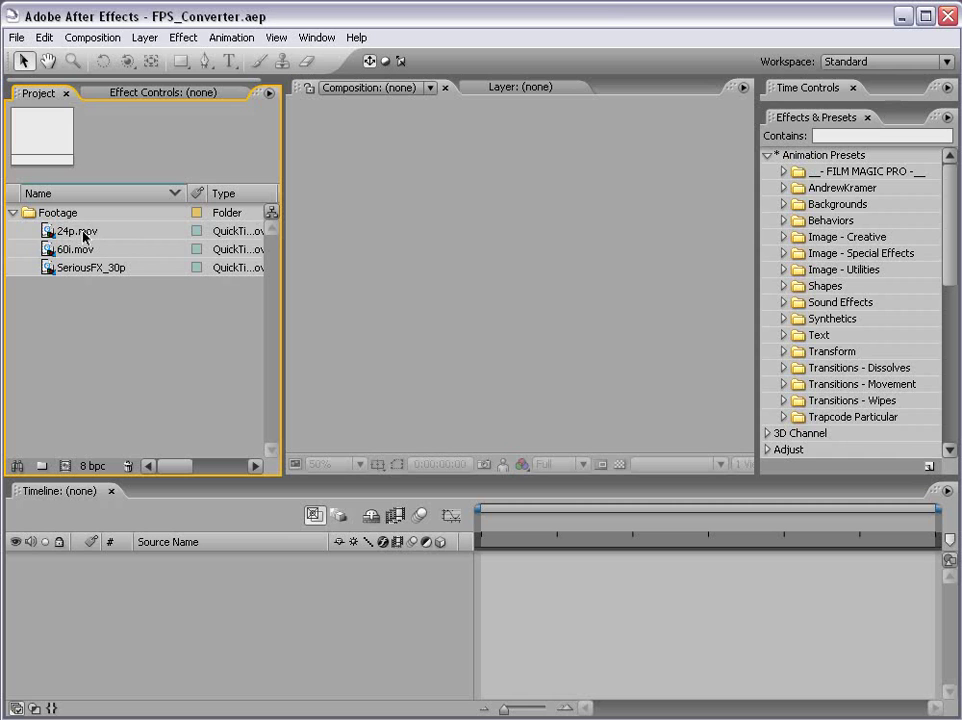
{"action": "left_click", "coordinate": [86, 230]}
{"action": "left_click", "coordinate": [75, 252]}
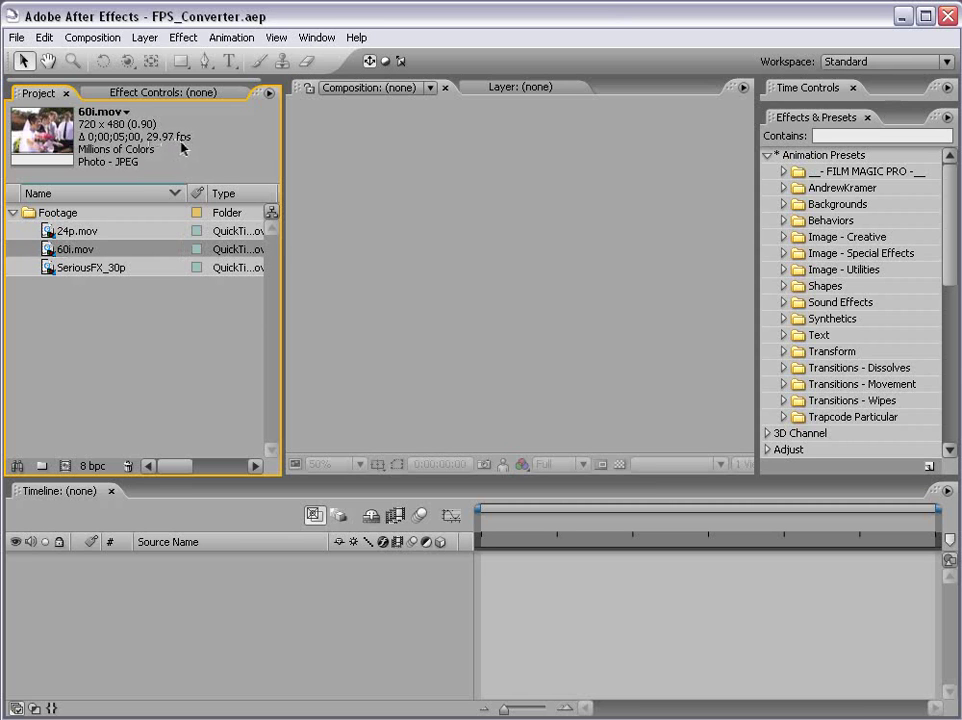
{"action": "left_click", "coordinate": [78, 268]}
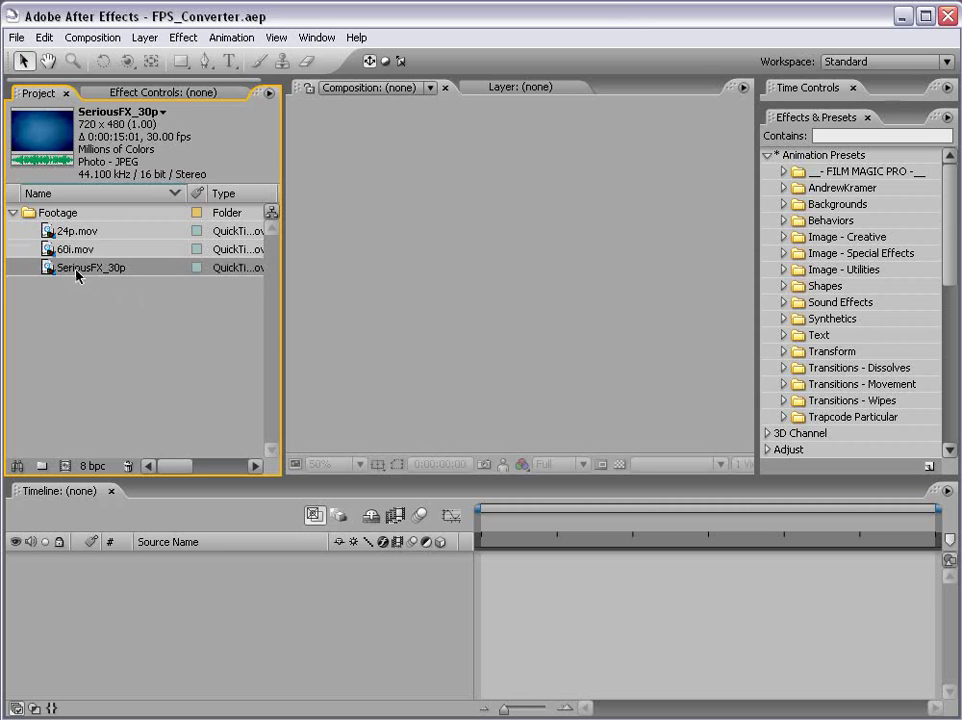
{"action": "left_click", "coordinate": [165, 340]}
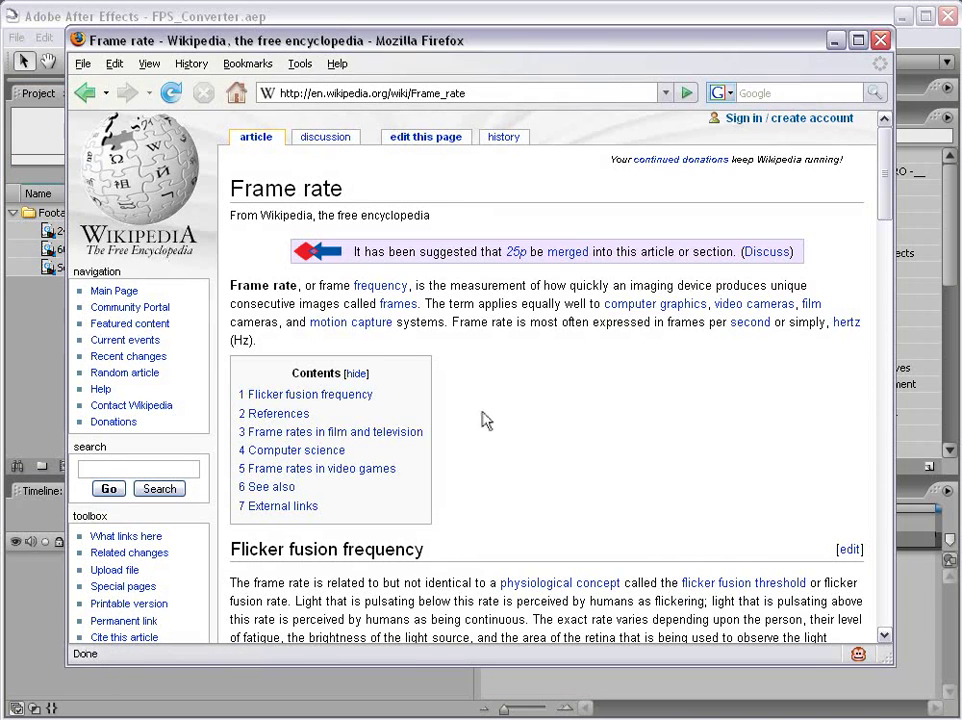
Step: Read the film and television frame rate standards in the Wikipedia article in Firefox, and return to After Effects
{"action": "scroll", "coordinate": [462, 532], "scroll_direction": "down", "scroll_amount": 15}
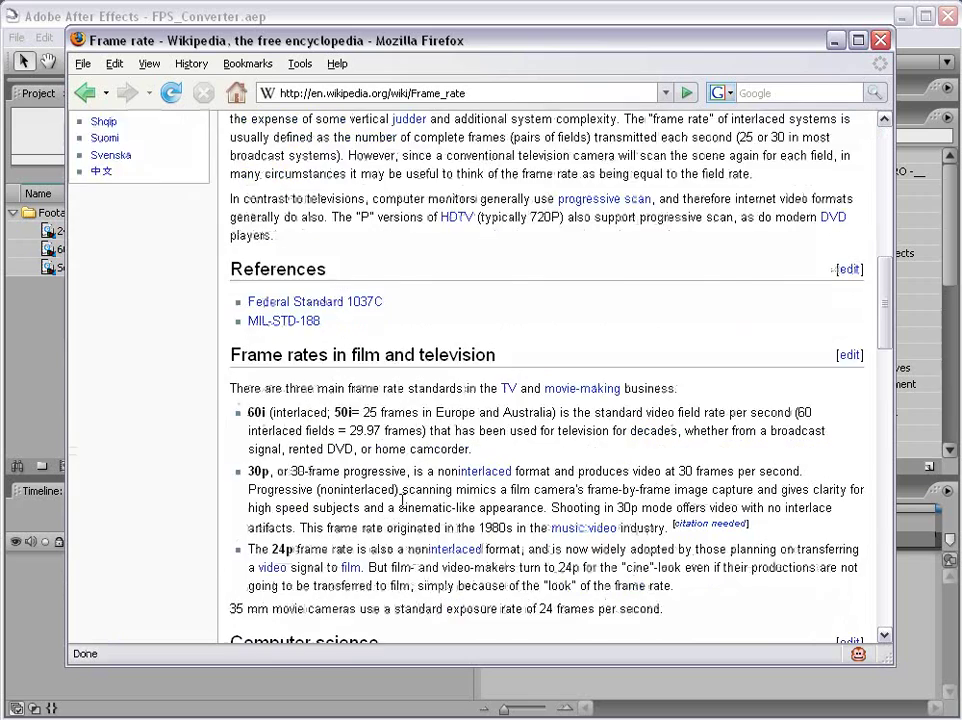
{"action": "scroll", "coordinate": [308, 325], "scroll_direction": "up", "scroll_amount": 1}
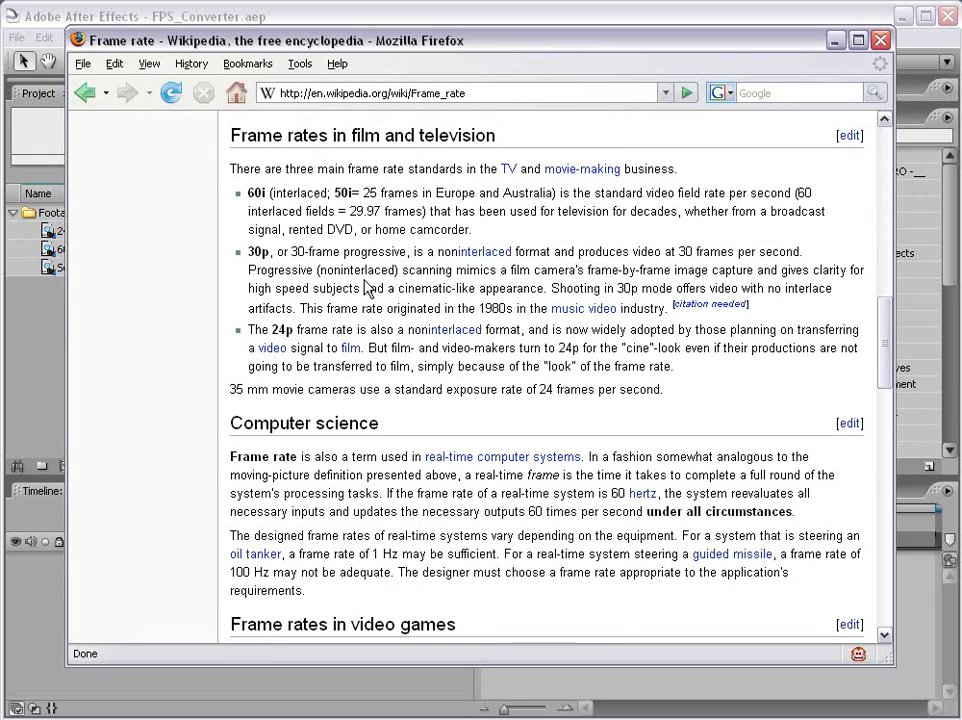
{"action": "left_click", "coordinate": [147, 8]}
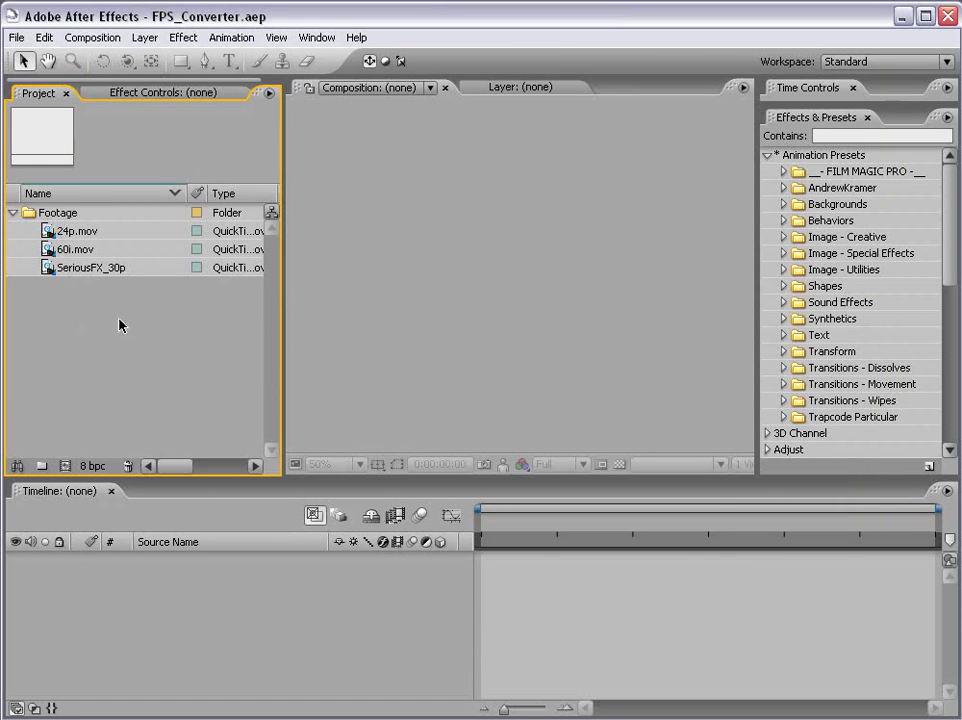
Step: Preview the 60i.mov footage in its own viewer, examine the interlacing at several points, and close the viewer
{"action": "double_click", "coordinate": [72, 250]}
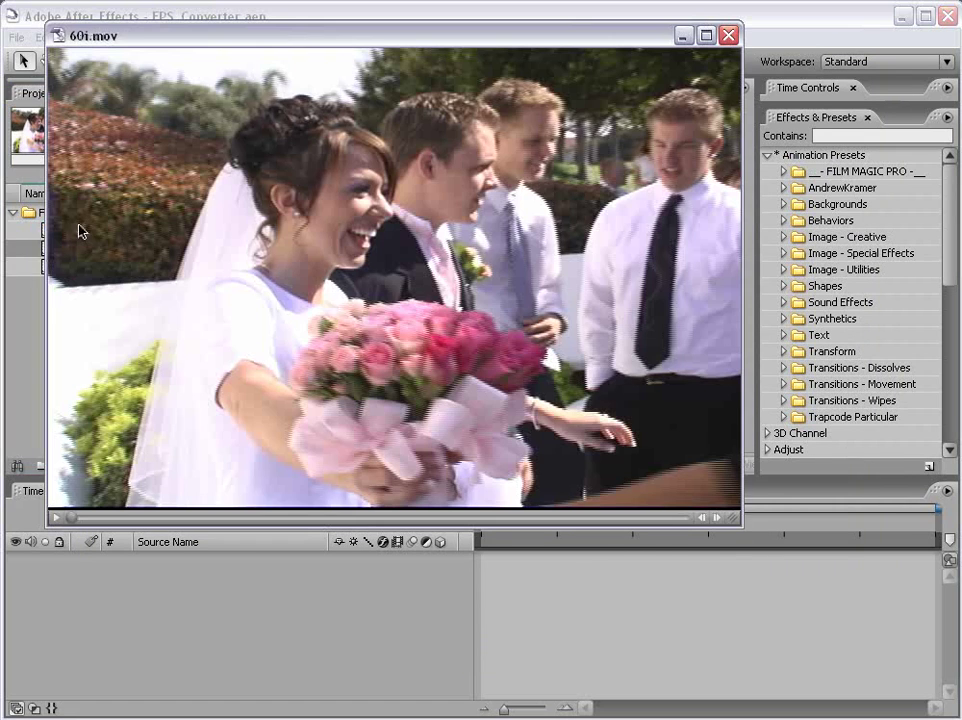
{"action": "left_click_drag", "start_coordinate": [300, 55], "coordinate": [310, 114]}
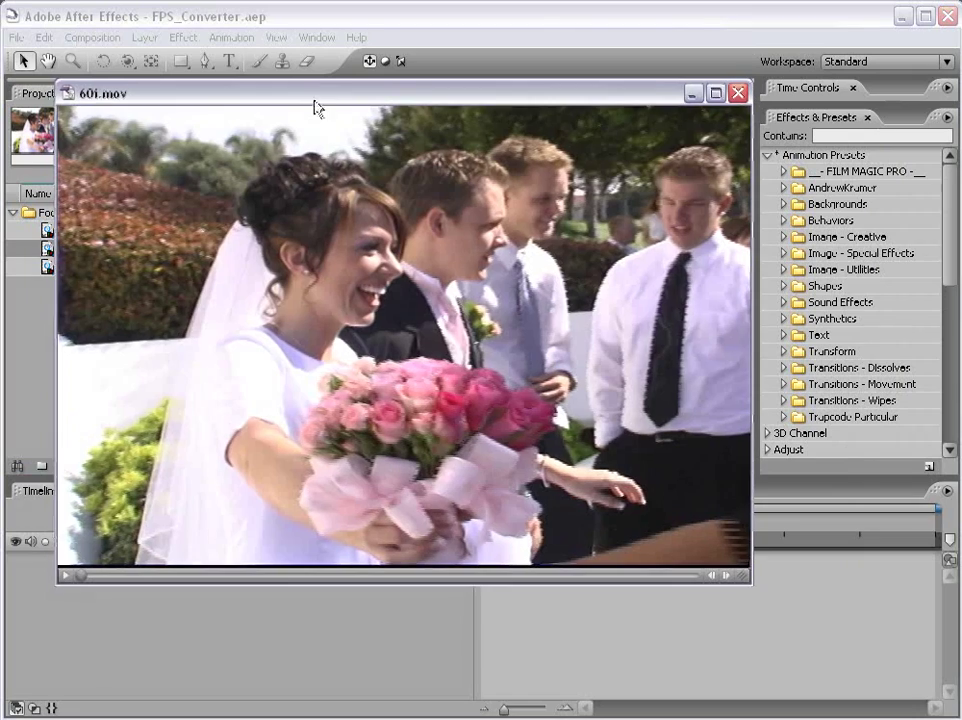
{"action": "left_click", "coordinate": [66, 576]}
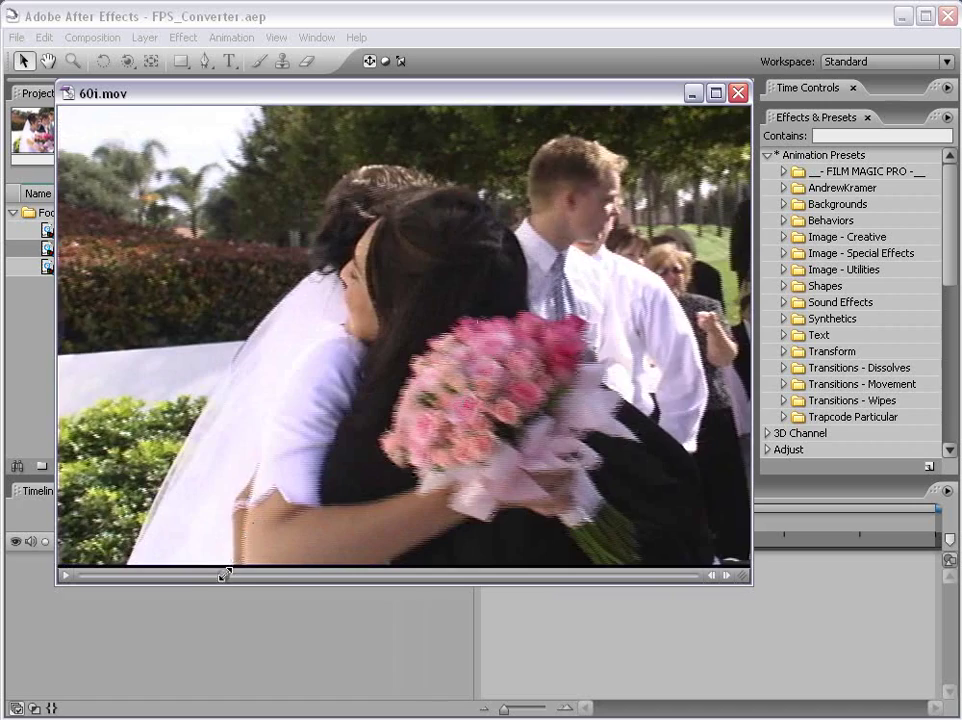
{"action": "left_click_drag", "start_coordinate": [224, 575], "coordinate": [625, 567]}
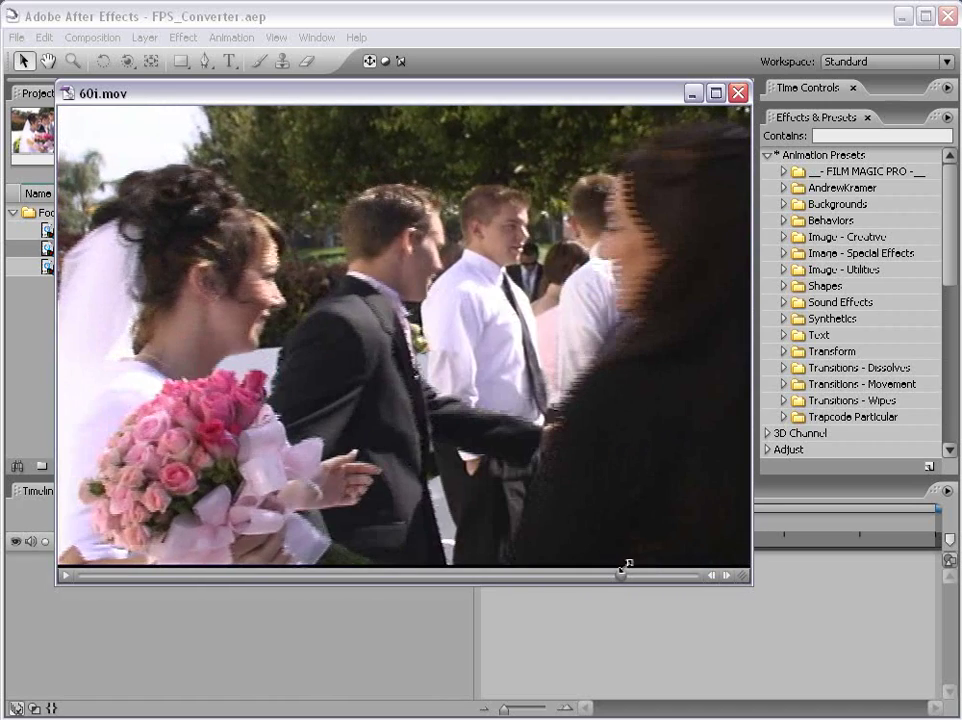
{"action": "key", "text": "ctrl+w"}
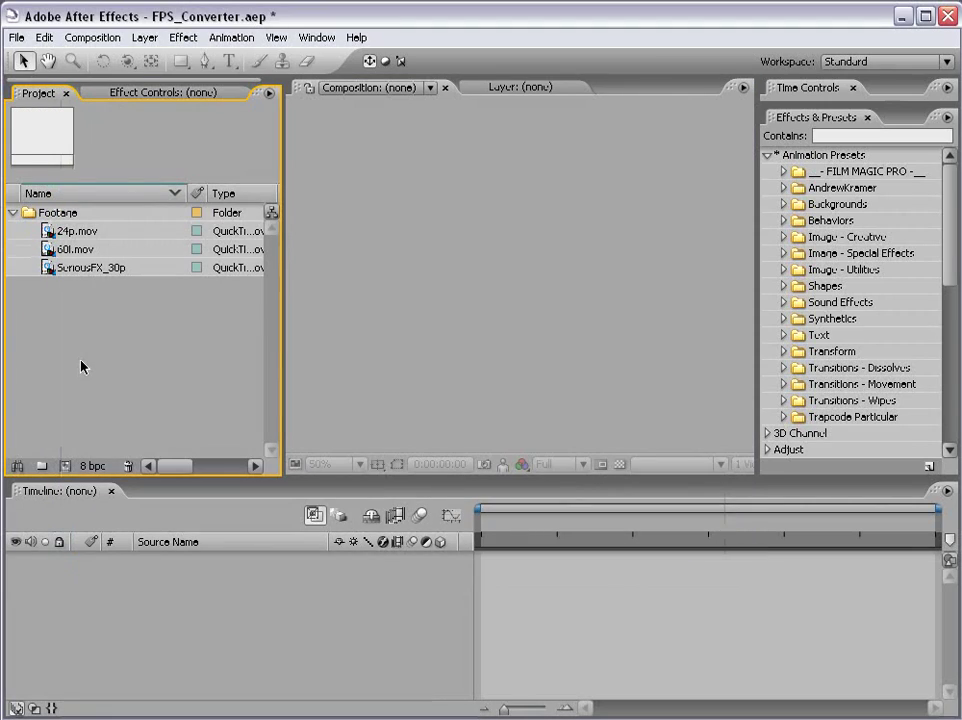
Step: Open the footage interpretation settings for 60i.mov and conform its frame rate to 23.976 frames per second
{"action": "right_click", "coordinate": [68, 250]}
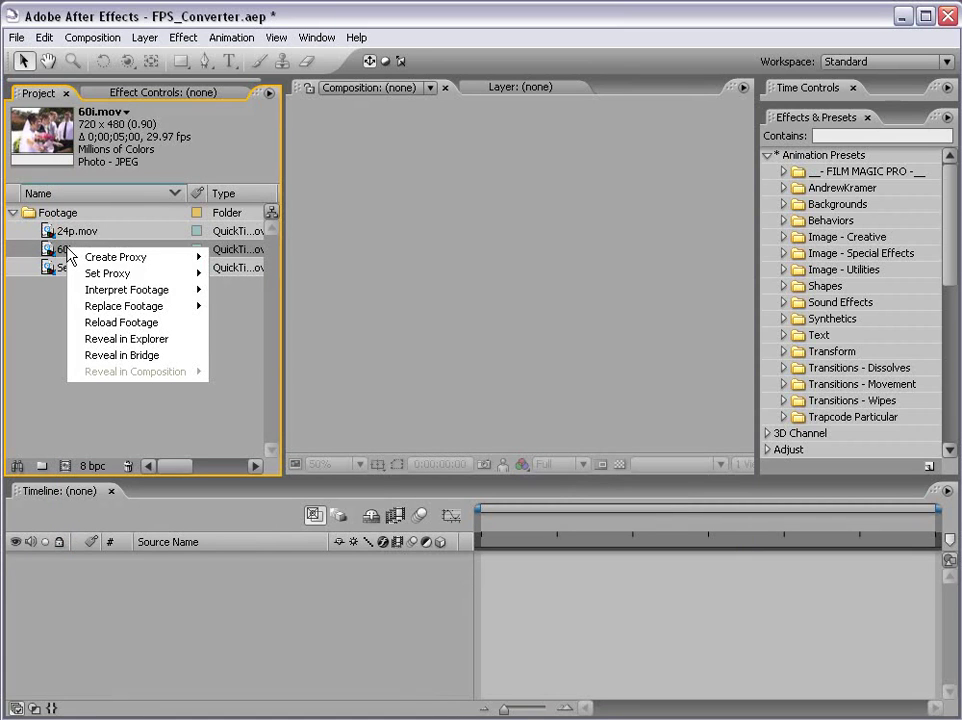
{"action": "mouse_move", "coordinate": [129, 290]}
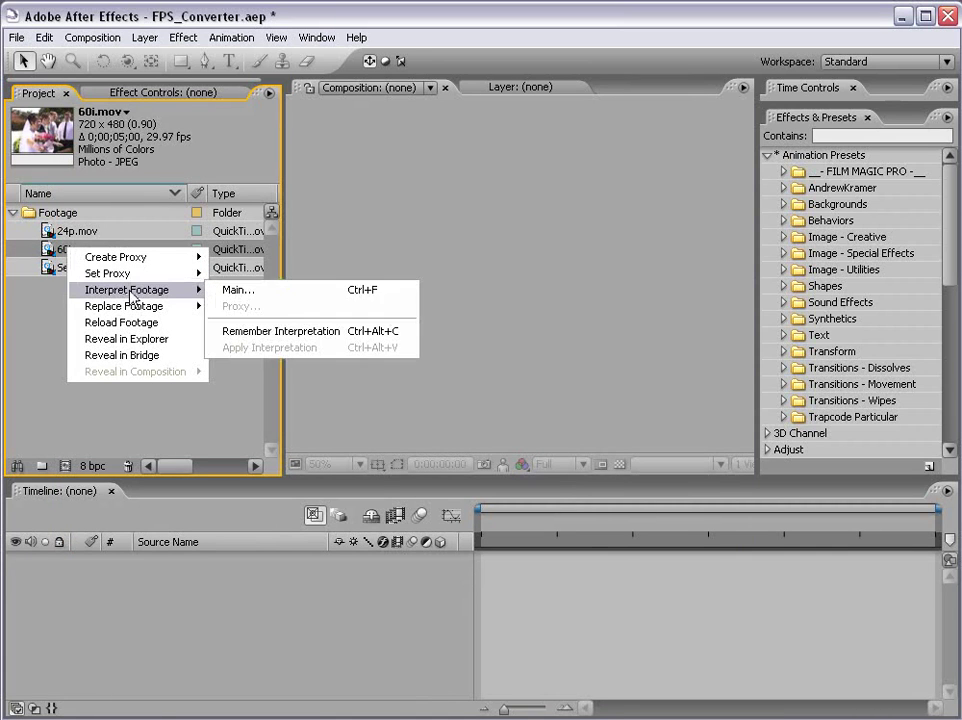
{"action": "left_click", "coordinate": [237, 292]}
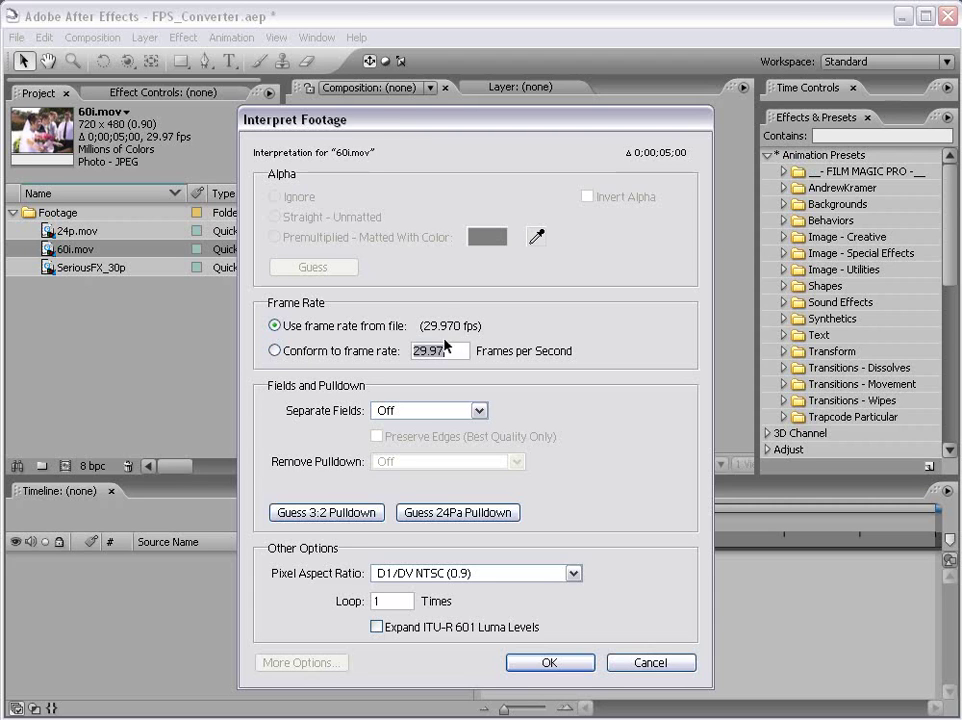
{"action": "left_click", "coordinate": [274, 350]}
{"action": "type", "text": "2"}
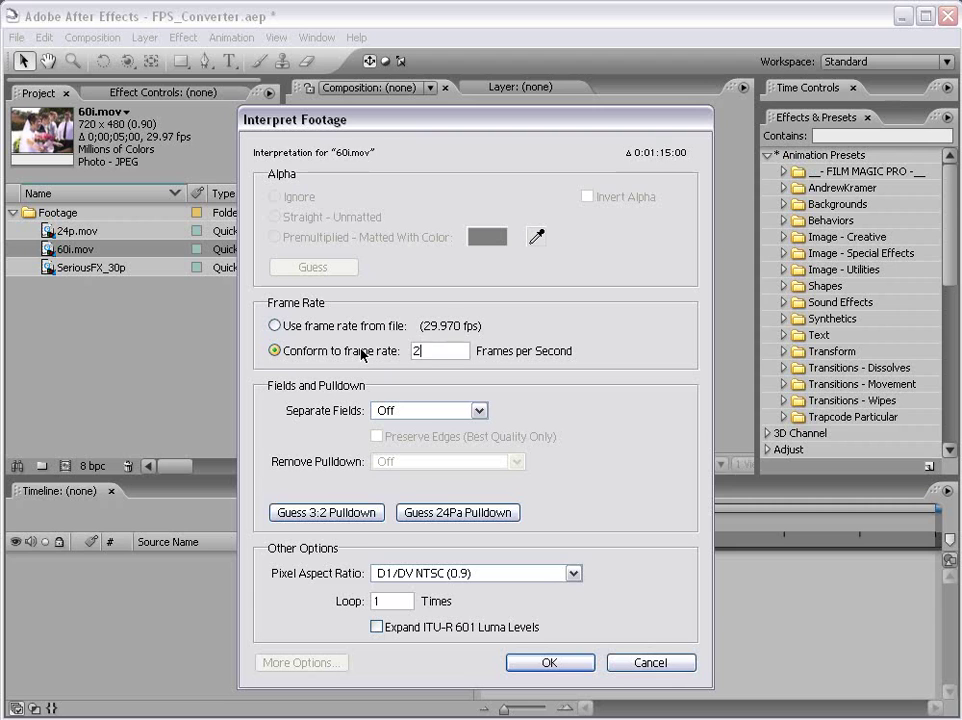
{"action": "type", "text": "3.976"}
Step: Separate the fields of 60i.mov as Lower Field First with Preserve Edges enabled, and apply the interpretation
{"action": "left_click", "coordinate": [379, 410]}
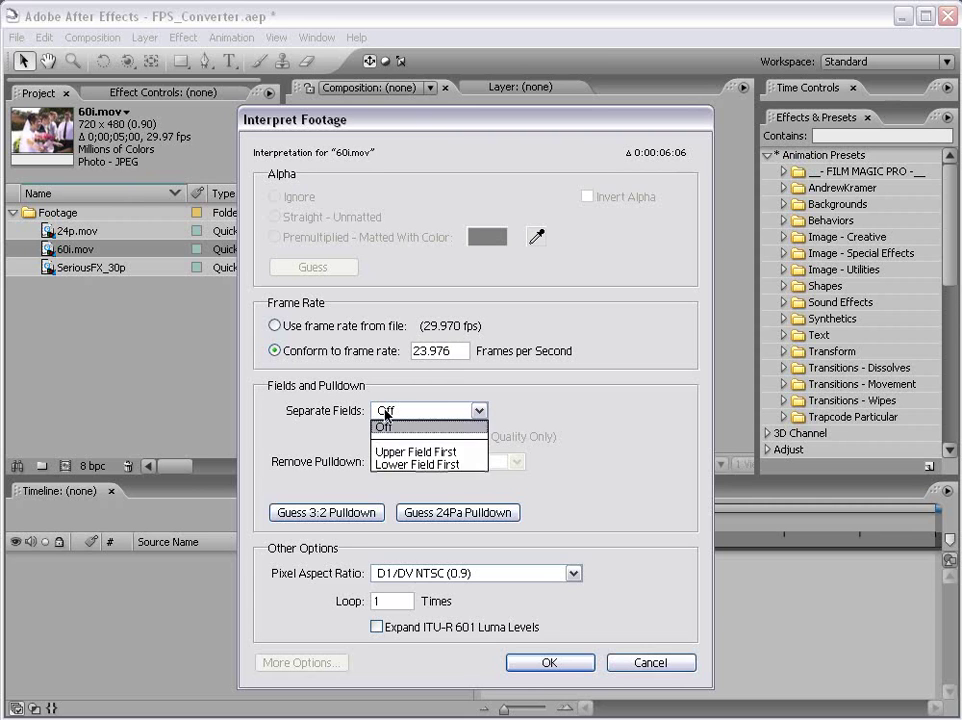
{"action": "left_click", "coordinate": [428, 465]}
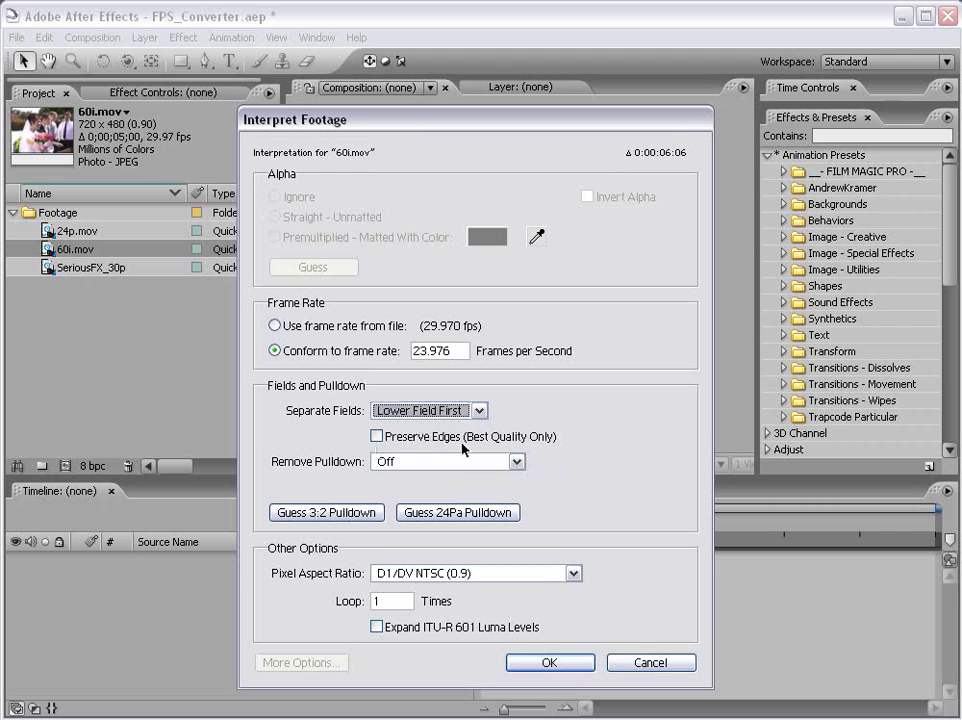
{"action": "left_click", "coordinate": [379, 437]}
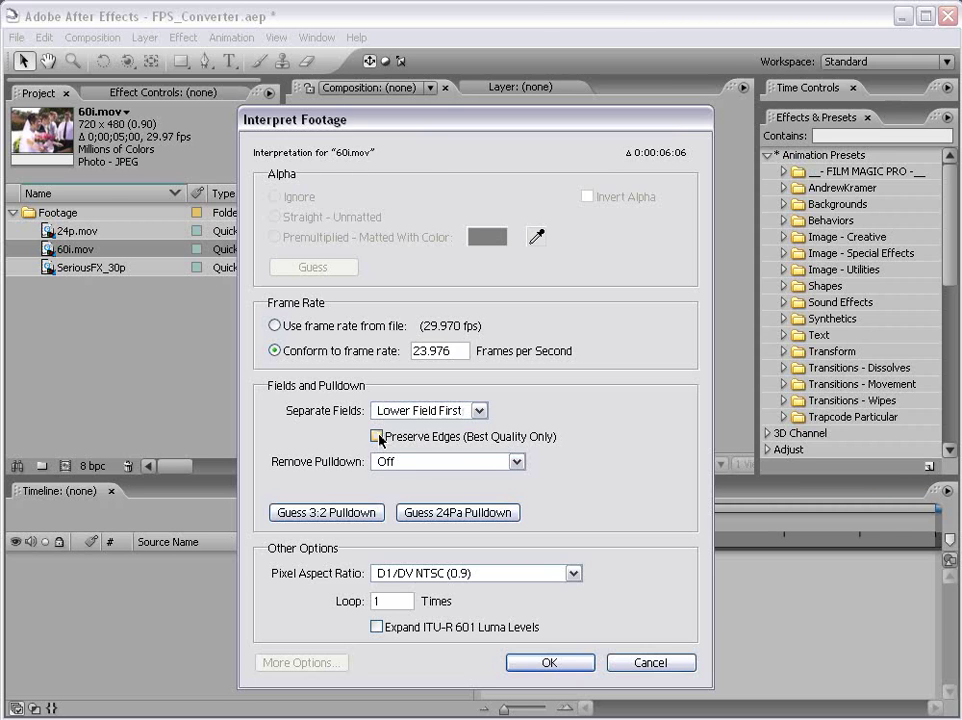
{"action": "left_click", "coordinate": [551, 663]}
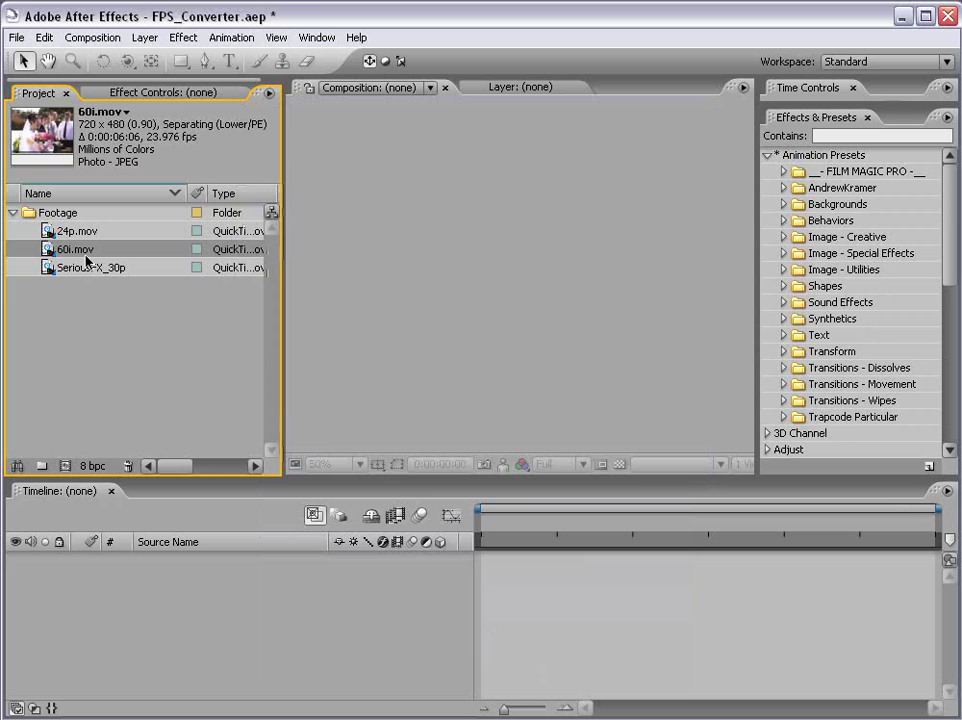
Step: Check the new interpretation of 60i.mov and create a composition from that footage
{"action": "left_click", "coordinate": [135, 318]}
{"action": "left_click", "coordinate": [66, 258]}
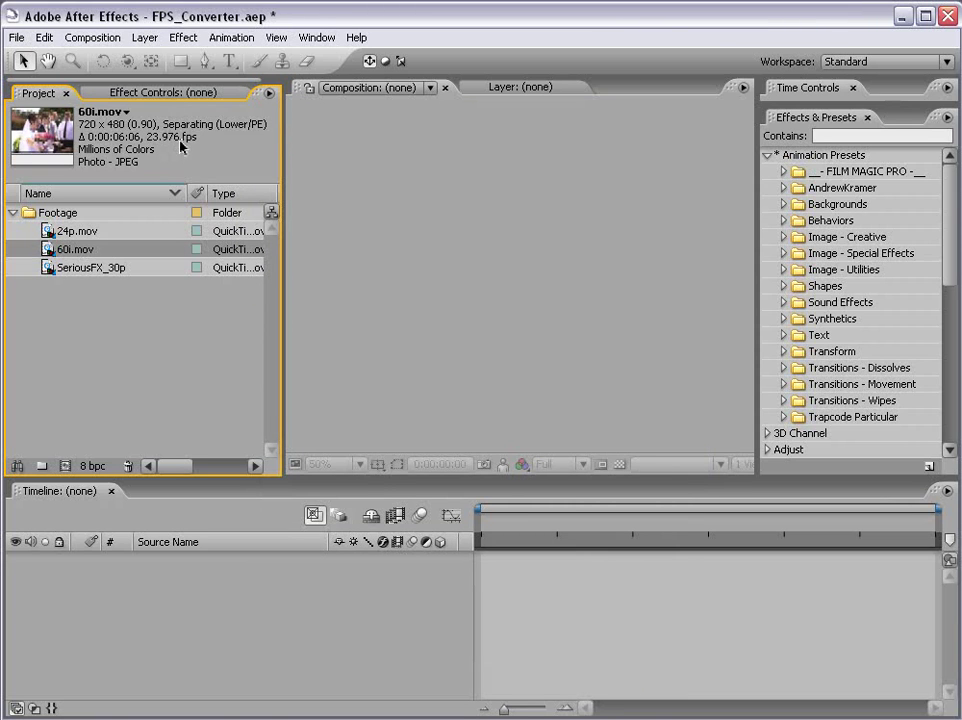
{"action": "left_click", "coordinate": [84, 313]}
{"action": "left_click_drag", "start_coordinate": [49, 252], "coordinate": [68, 469]}
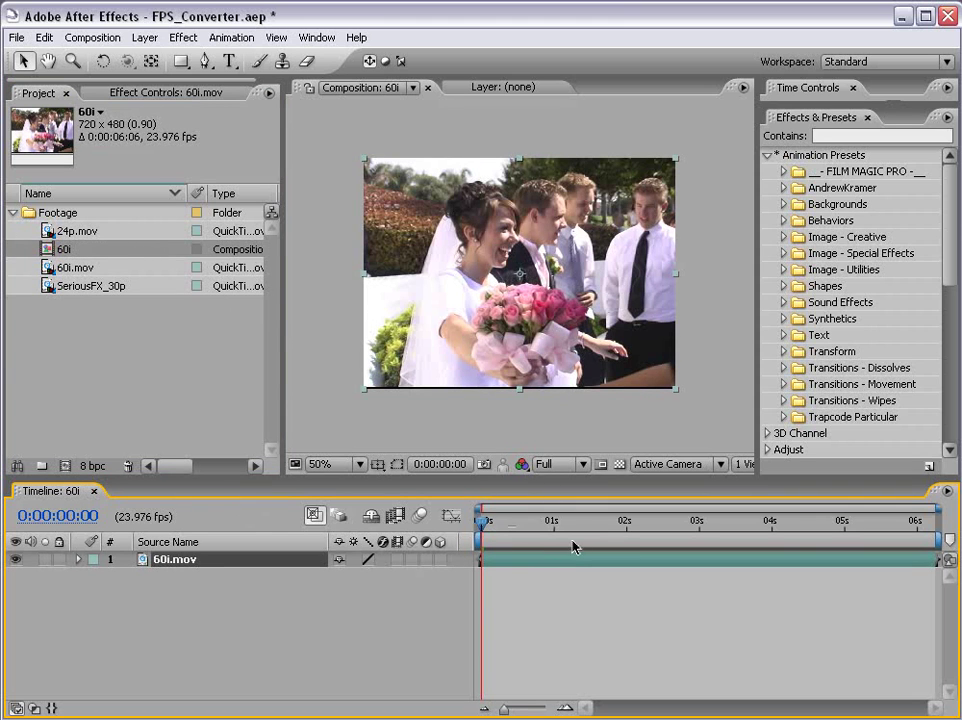
Step: Review the frame rate in the 60i composition's settings and run a RAM preview of its playback
{"action": "left_click", "coordinate": [75, 37]}
{"action": "left_click", "coordinate": [100, 84]}
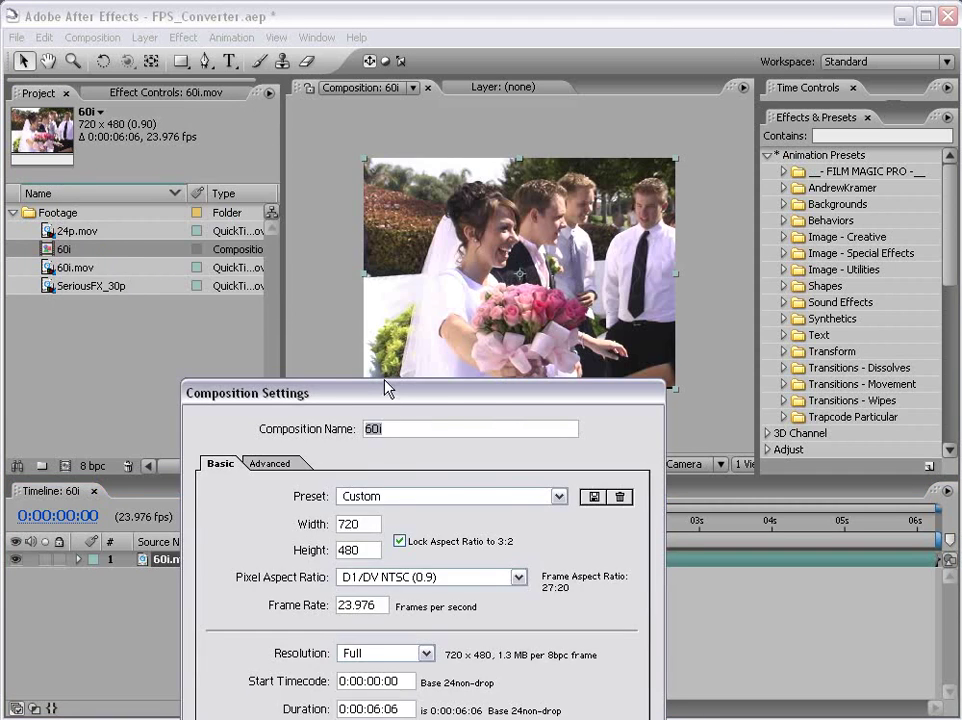
{"action": "left_click_drag", "start_coordinate": [388, 388], "coordinate": [267, 172]}
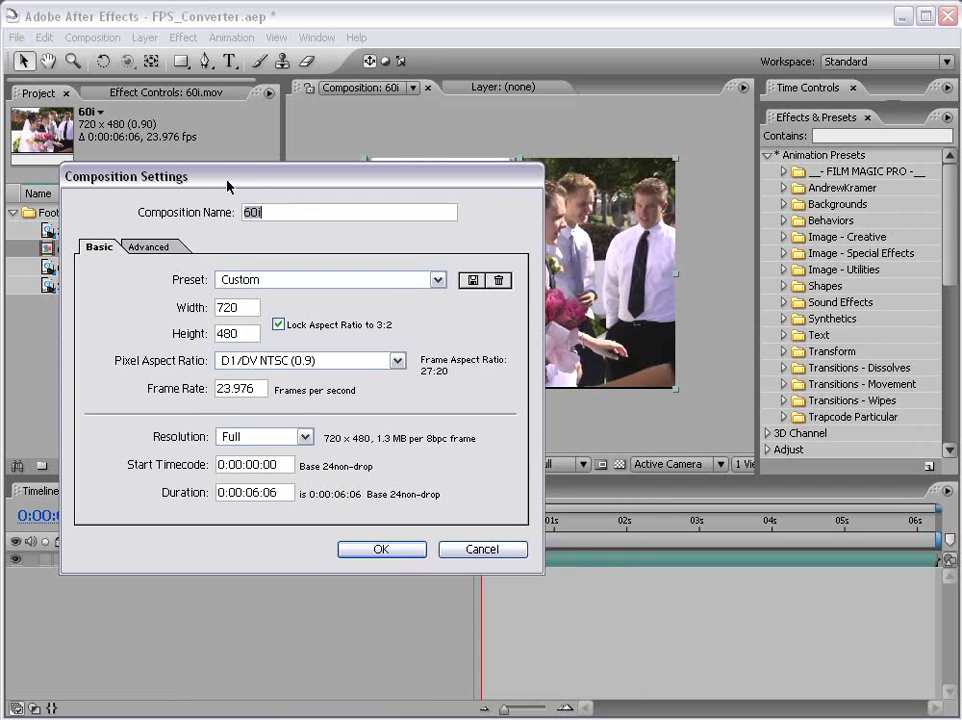
{"action": "left_click", "coordinate": [380, 550]}
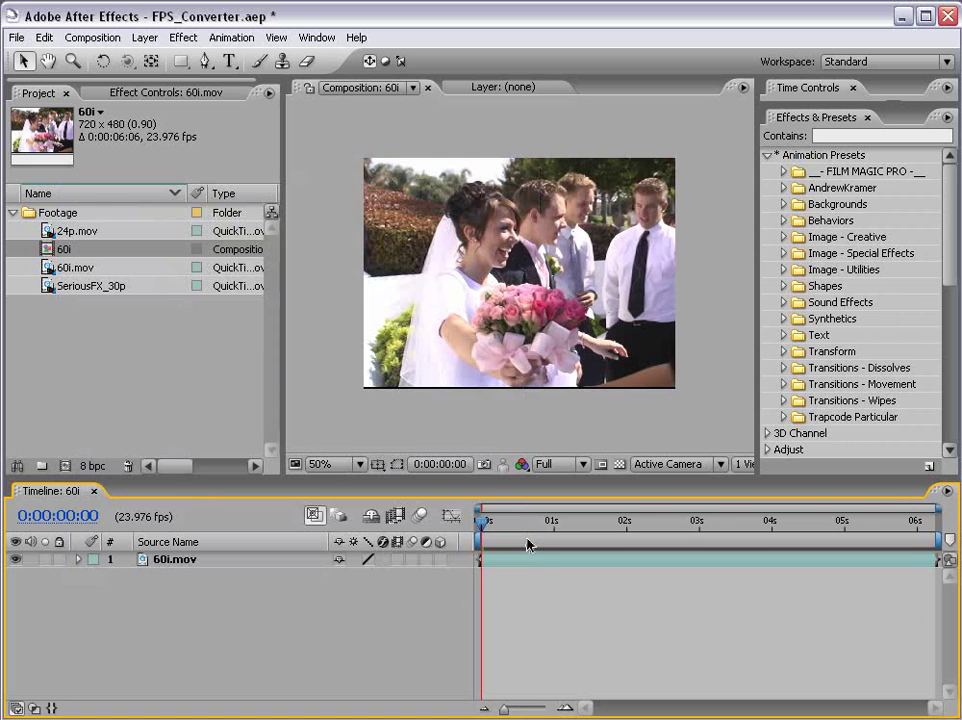
{"action": "key", "text": "KP_0"}
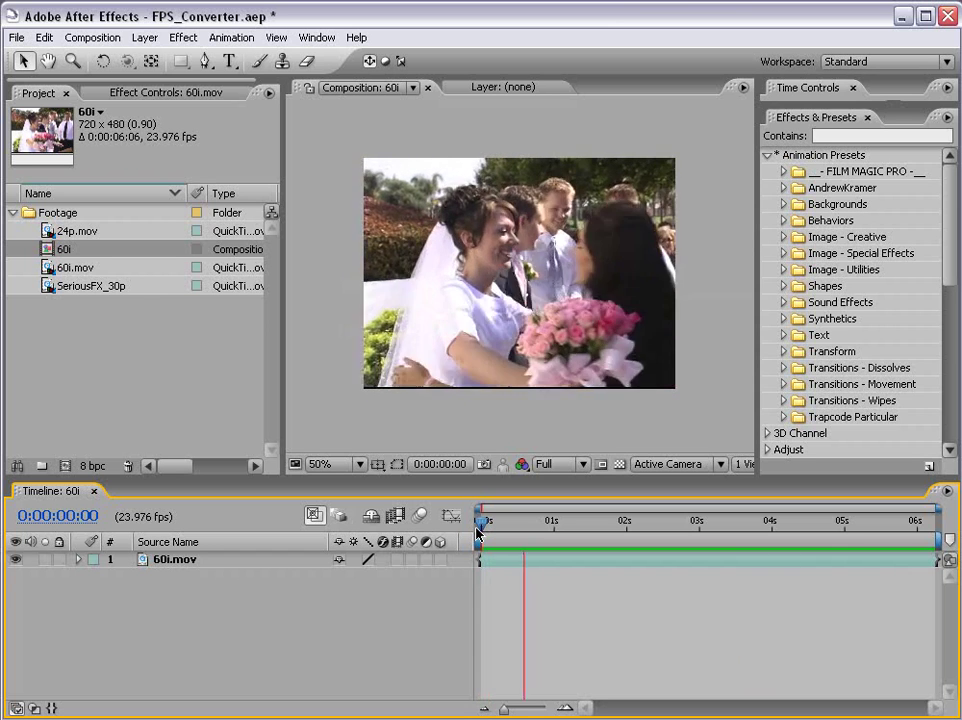
{"action": "left_click", "coordinate": [478, 534]}
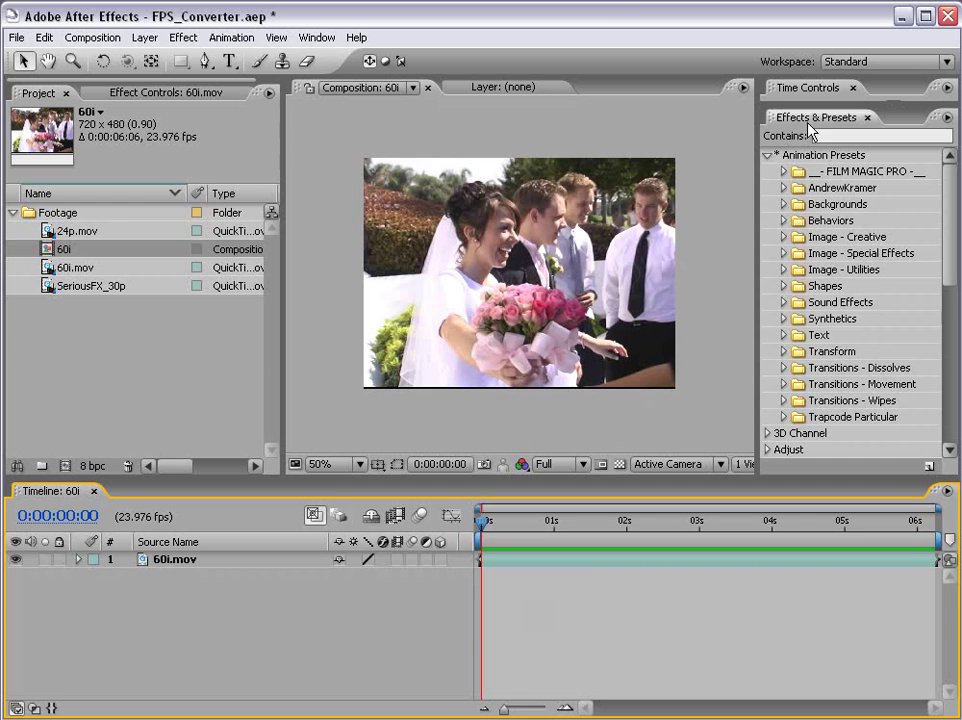
Step: Apply the preset from the FPS Converter folder of the animation presets to the 60i.mov footage in the composition
{"action": "left_click", "coordinate": [768, 157]}
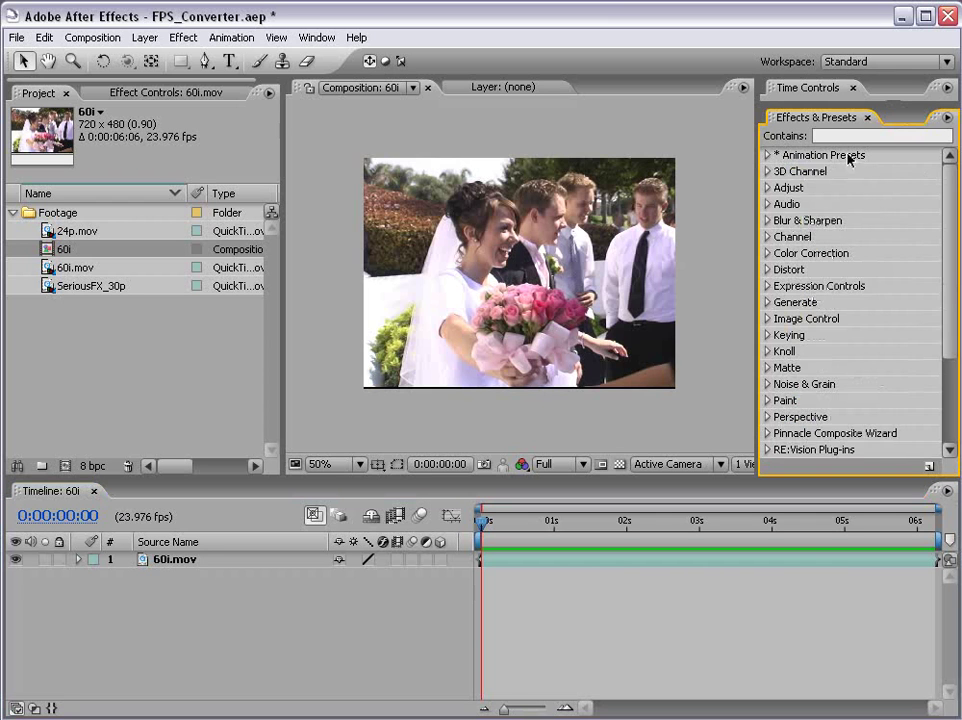
{"action": "left_click", "coordinate": [770, 157]}
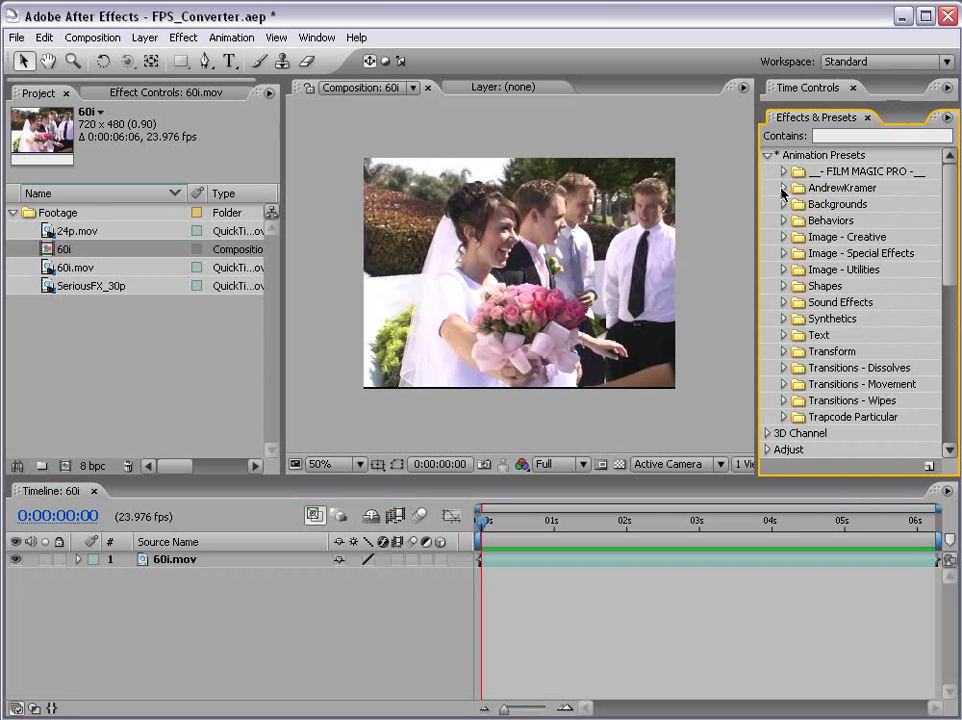
{"action": "left_click", "coordinate": [783, 188]}
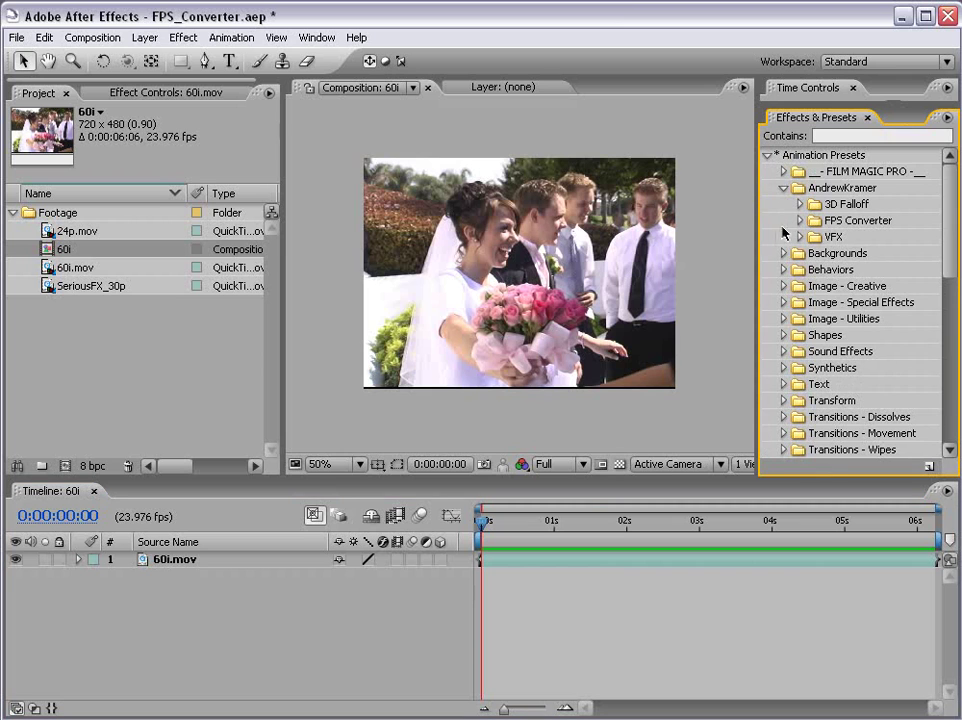
{"action": "left_click", "coordinate": [800, 221]}
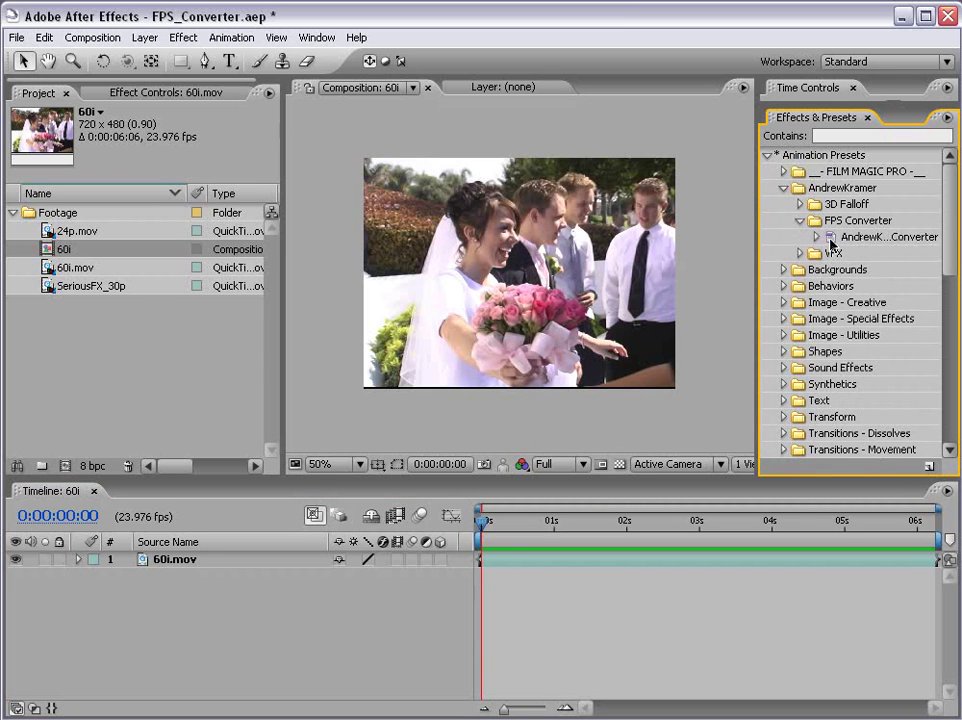
{"action": "left_click_drag", "start_coordinate": [831, 242], "coordinate": [428, 246]}
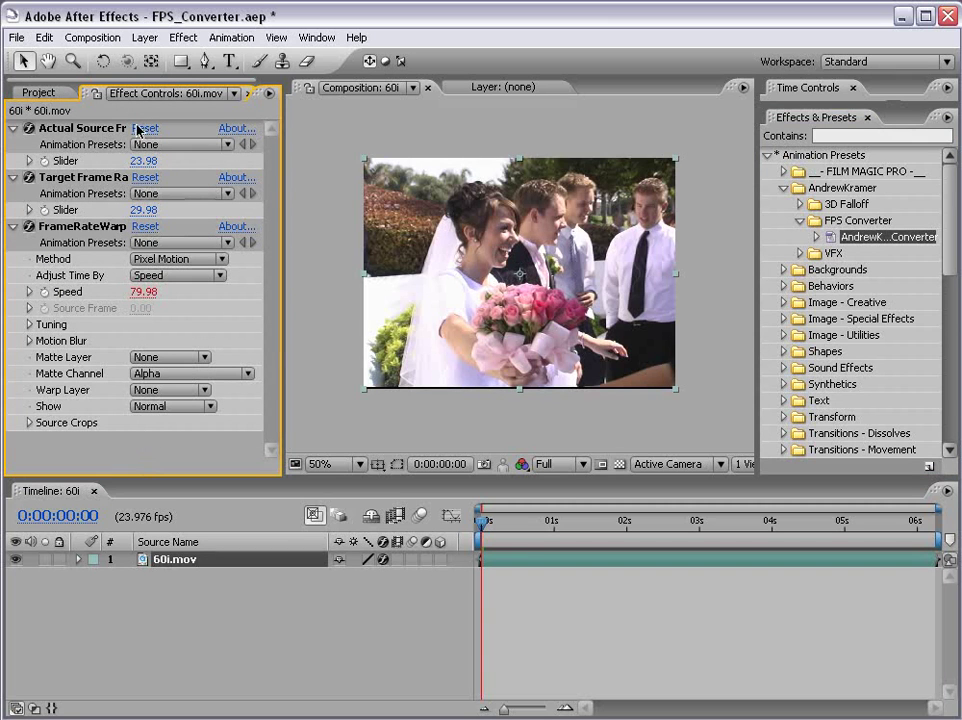
Step: Set the Actual Source Frame Rate to 29.97 and the Target Frame Rate to 23.976 on the 60i.mov layer
{"action": "left_click_drag", "start_coordinate": [278, 178], "coordinate": [352, 178]}
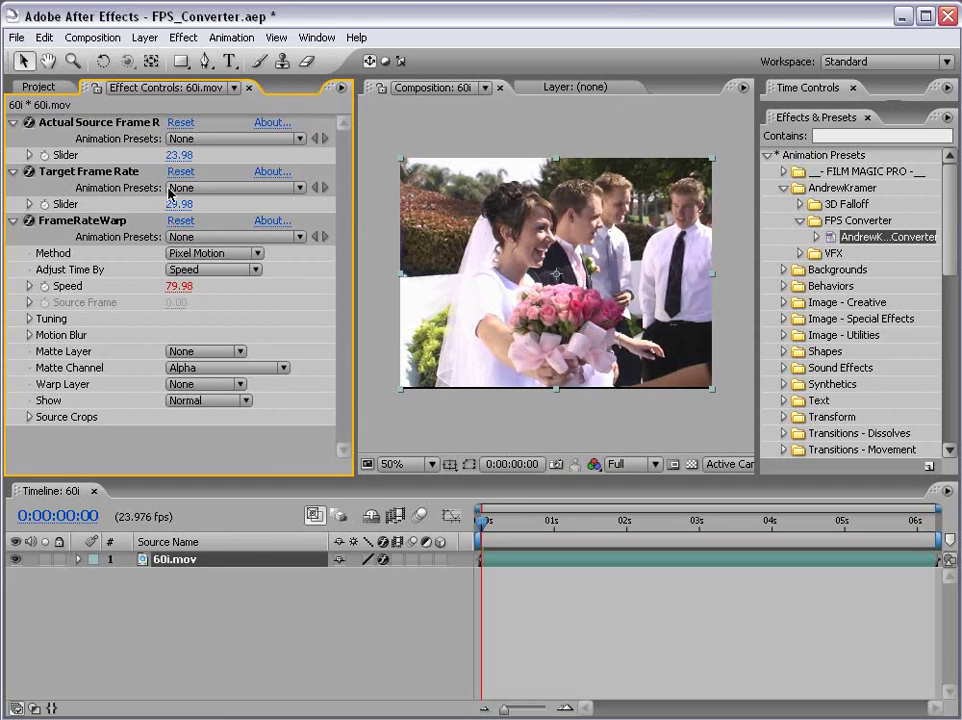
{"action": "left_click", "coordinate": [178, 155]}
{"action": "type", "text": "29"}
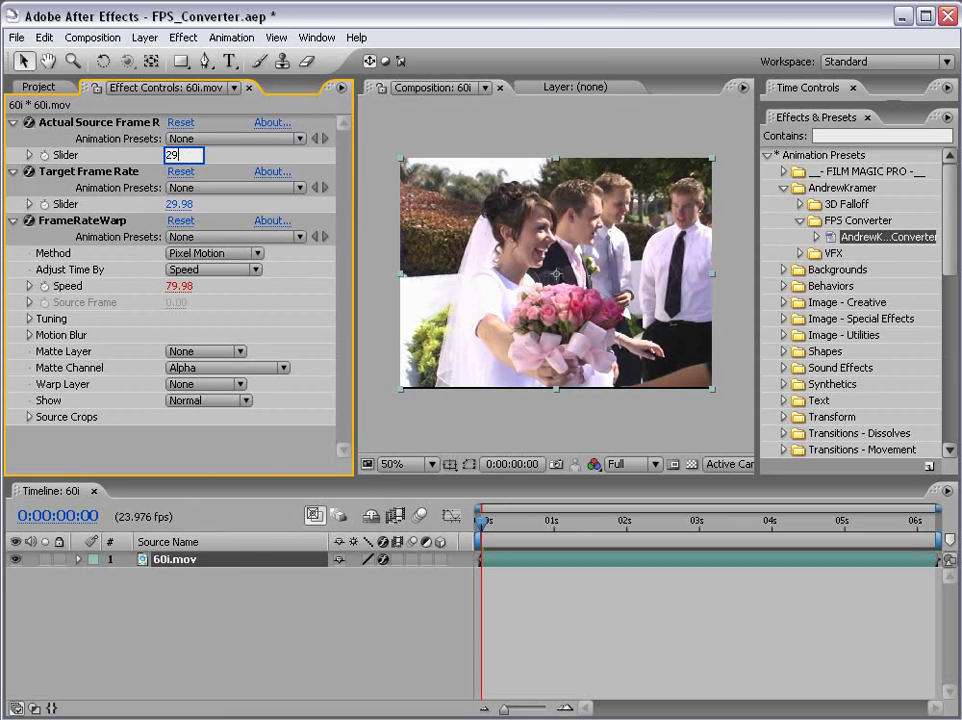
{"action": "type", "text": ".97"}
{"action": "key", "text": "Return"}
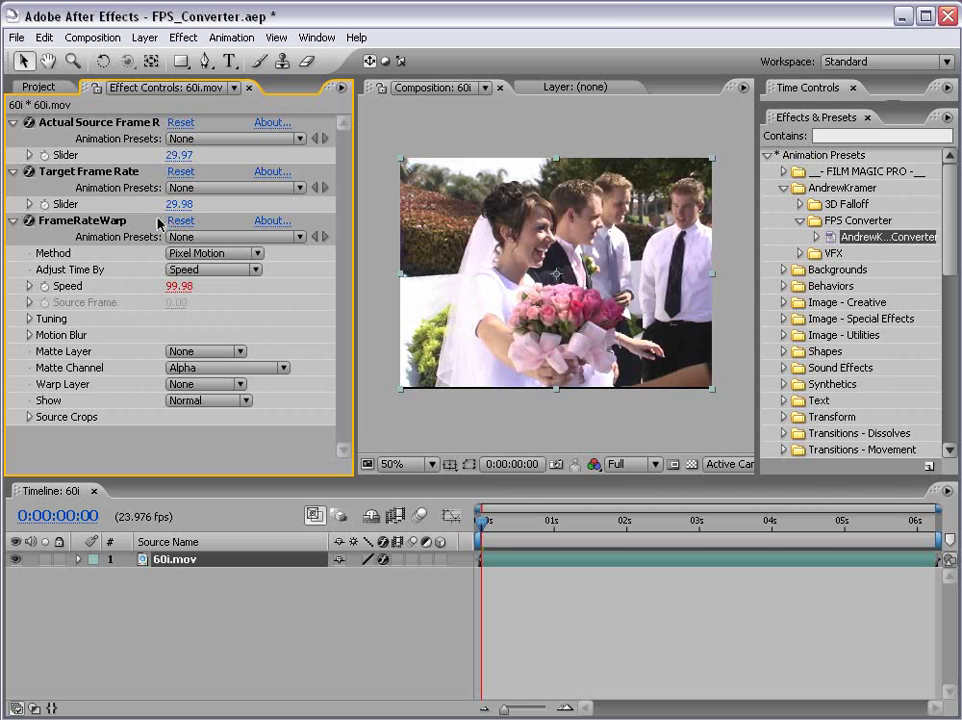
{"action": "left_click", "coordinate": [179, 204]}
{"action": "type", "text": "23.97"}
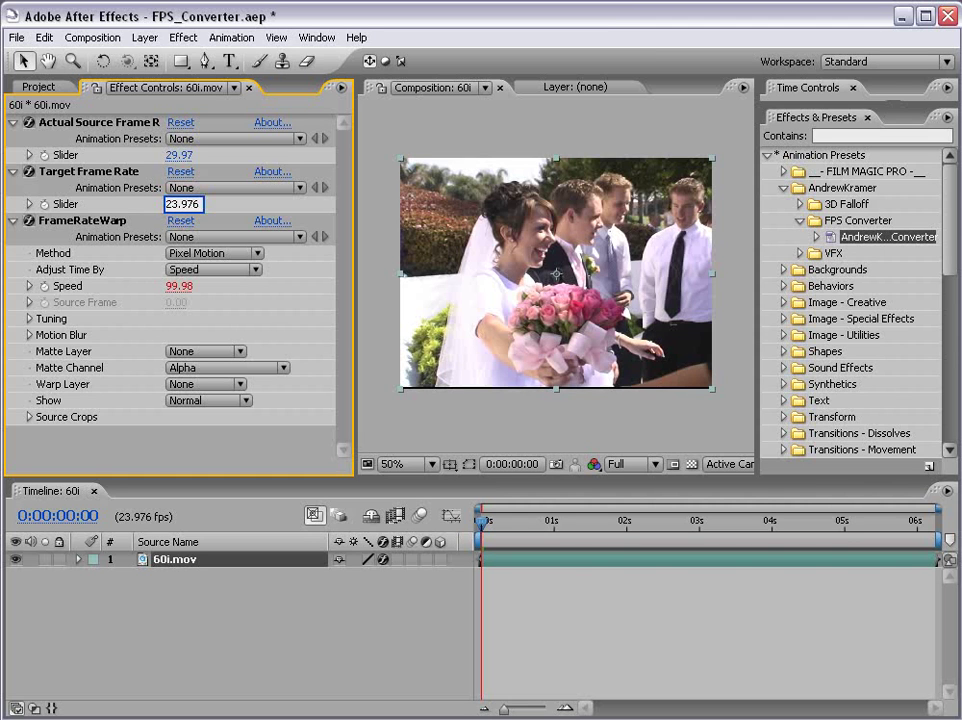
{"action": "type", "text": "6"}
{"action": "key", "text": "Return"}
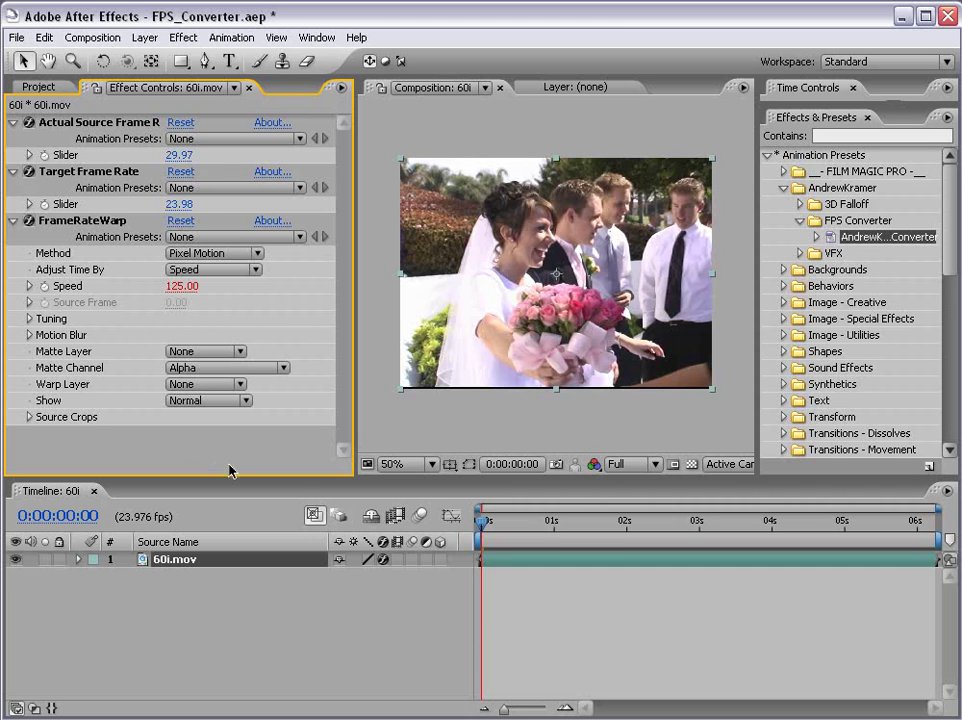
Step: Run a RAM preview of the converted 60i composition and show the Info panel to check its playback frame rate
{"action": "left_click", "coordinate": [514, 622]}
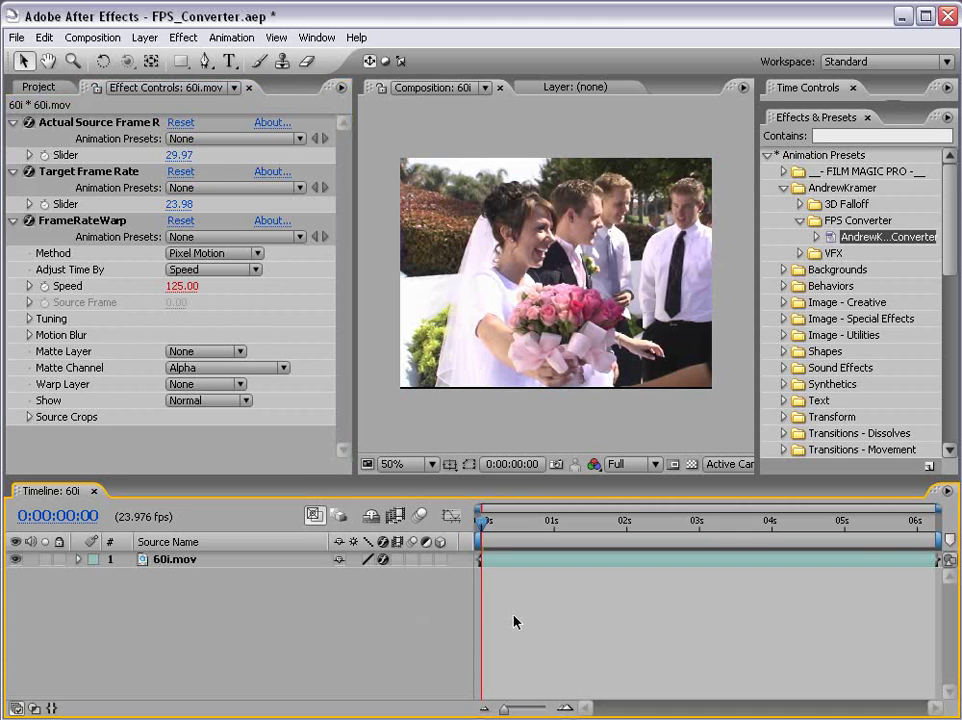
{"action": "key", "text": "KP_0"}
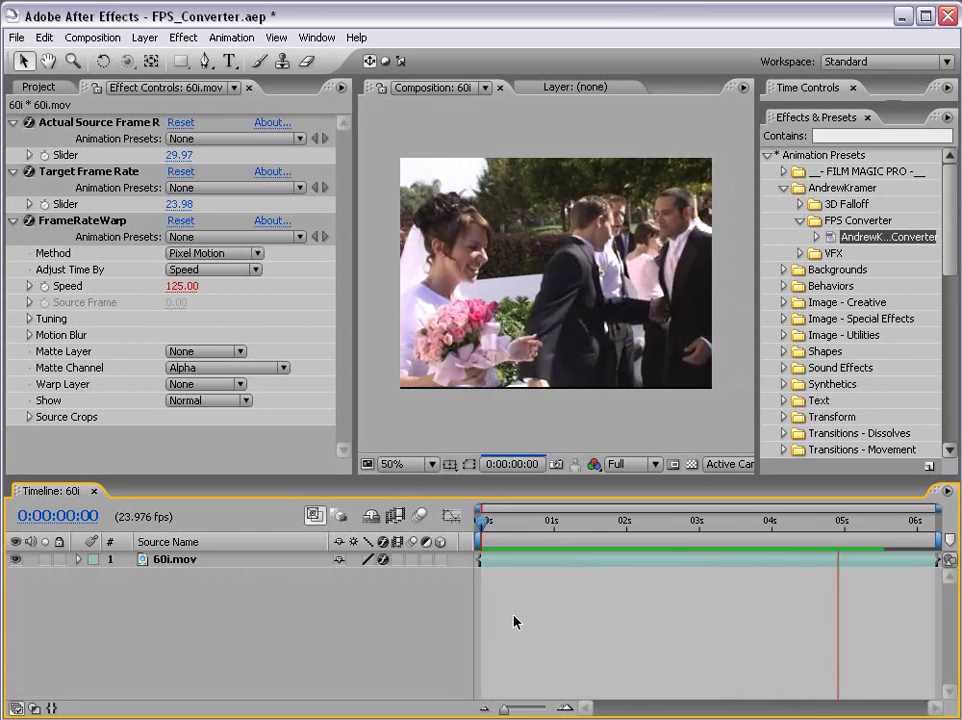
{"action": "left_click", "coordinate": [316, 38]}
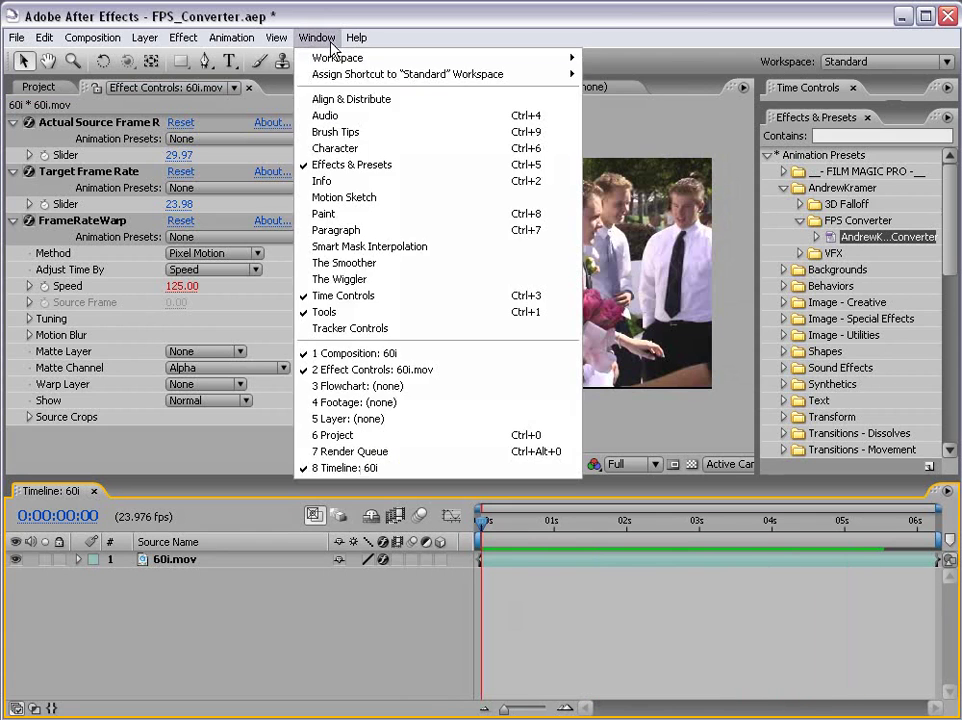
{"action": "left_click", "coordinate": [335, 182]}
{"action": "left_click_drag", "start_coordinate": [462, 266], "coordinate": [173, 275]}
{"action": "left_click", "coordinate": [563, 651]}
{"action": "key", "text": "KP_0"}
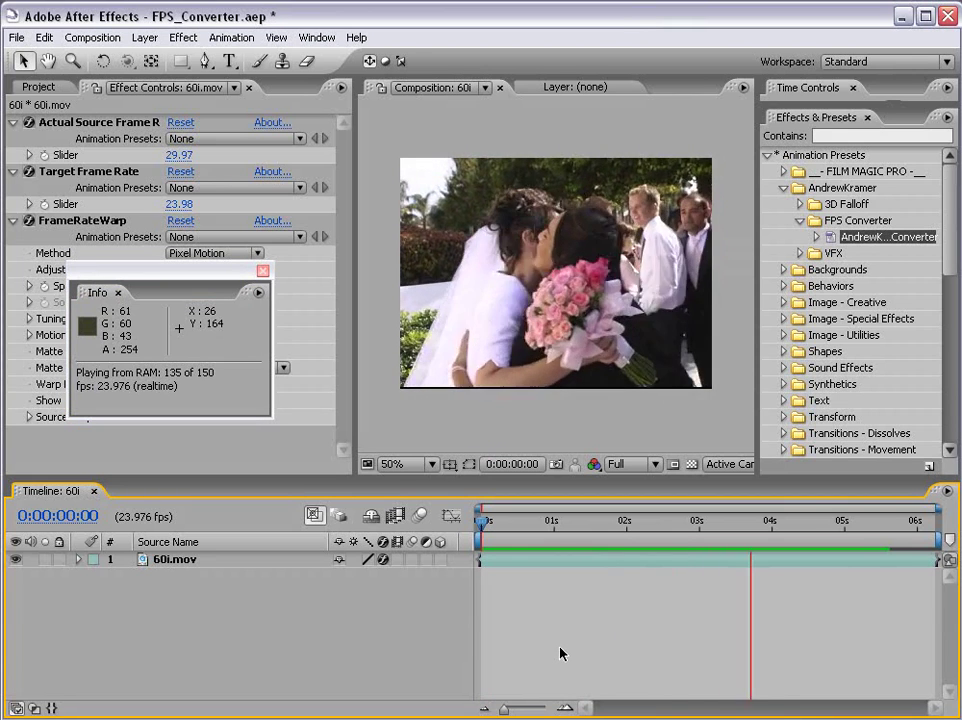
{"action": "key", "text": "space"}
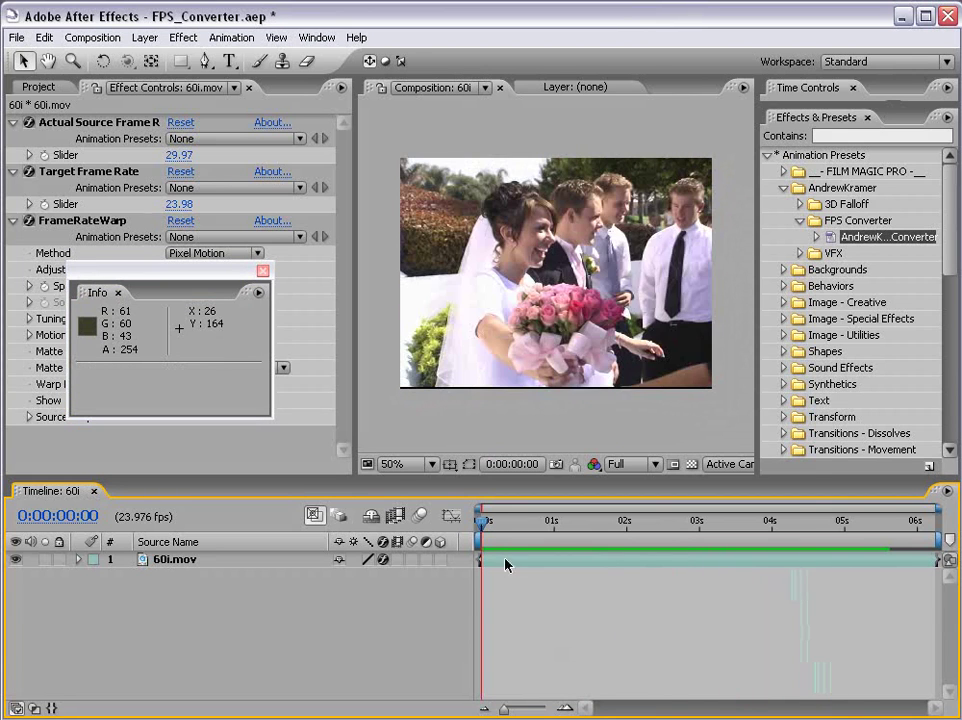
Step: Move the 60i composition to 0:00:02:12 and preview its playback again, including with the composition view maximized at 100%
{"action": "left_click_drag", "start_coordinate": [487, 522], "coordinate": [668, 530]}
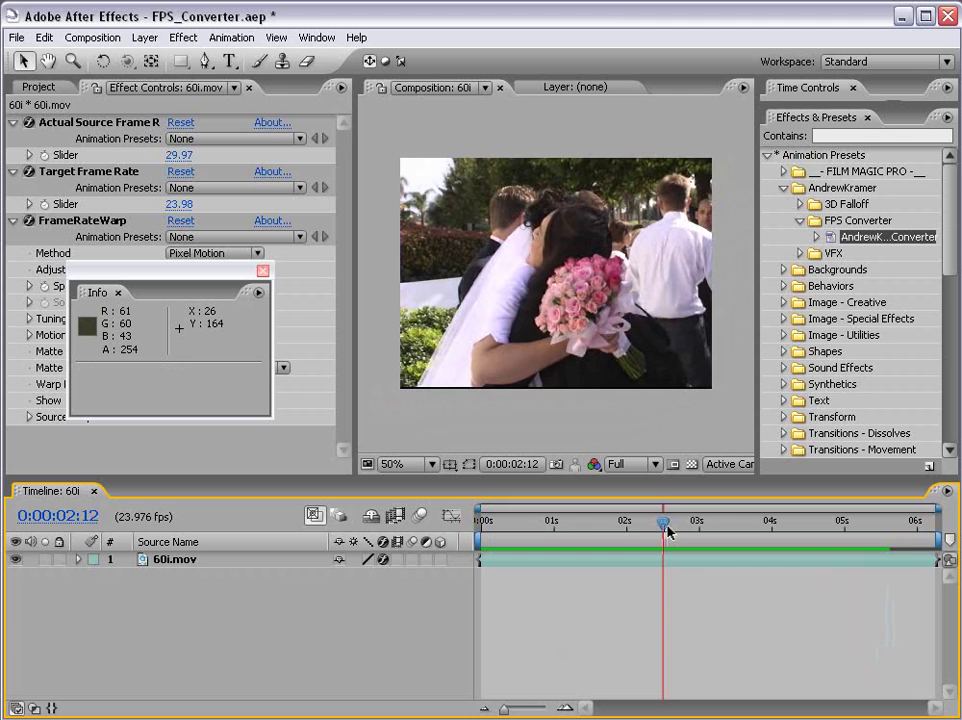
{"action": "key", "text": "KP_0"}
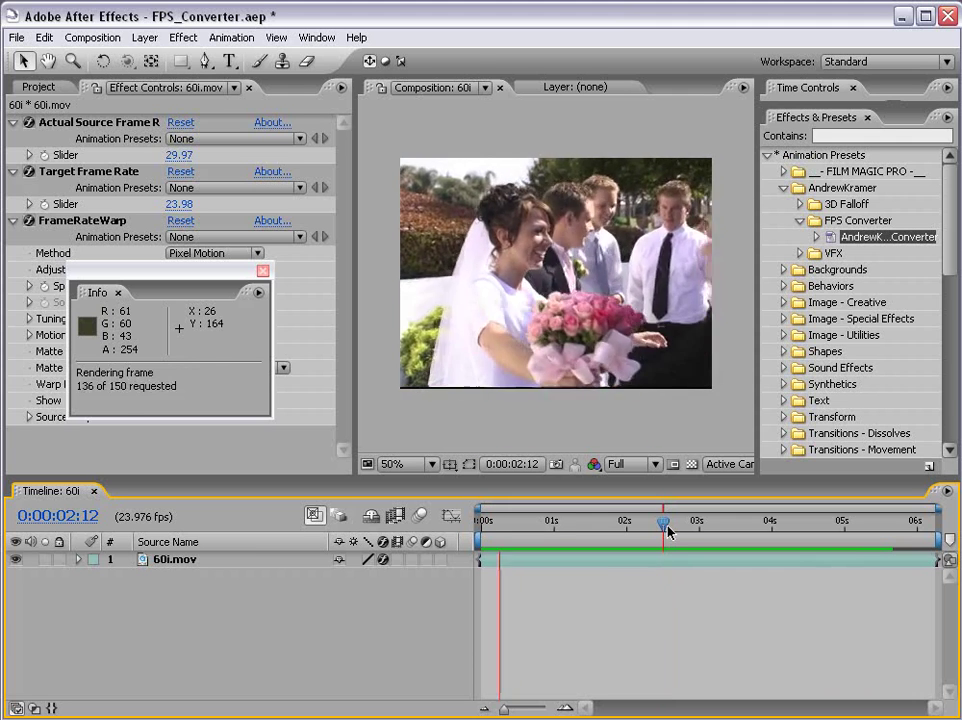
{"action": "key", "text": "space"}
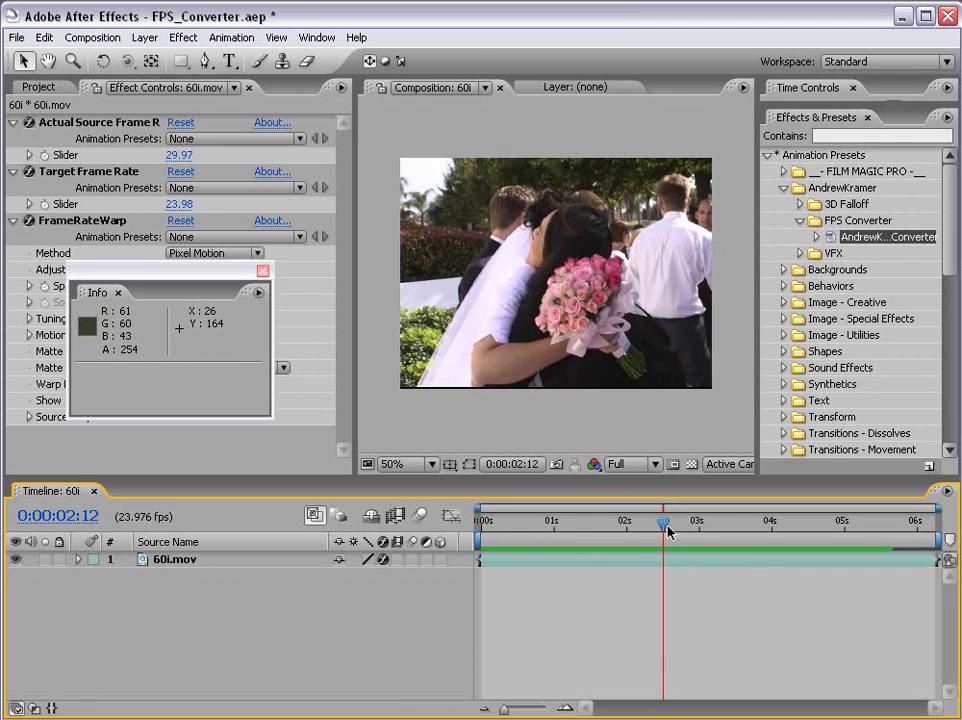
{"action": "key", "text": "grave"}
{"action": "key", "text": "slash"}
{"action": "key", "text": "KP_0"}
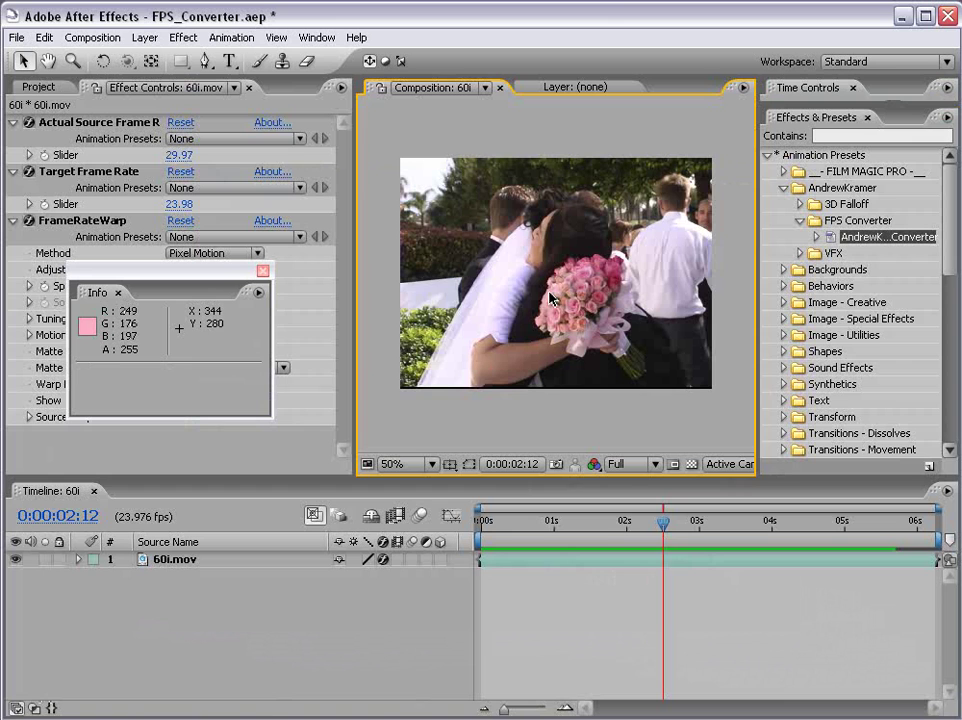
{"action": "key", "text": "grave"}
{"action": "left_click", "coordinate": [584, 638]}
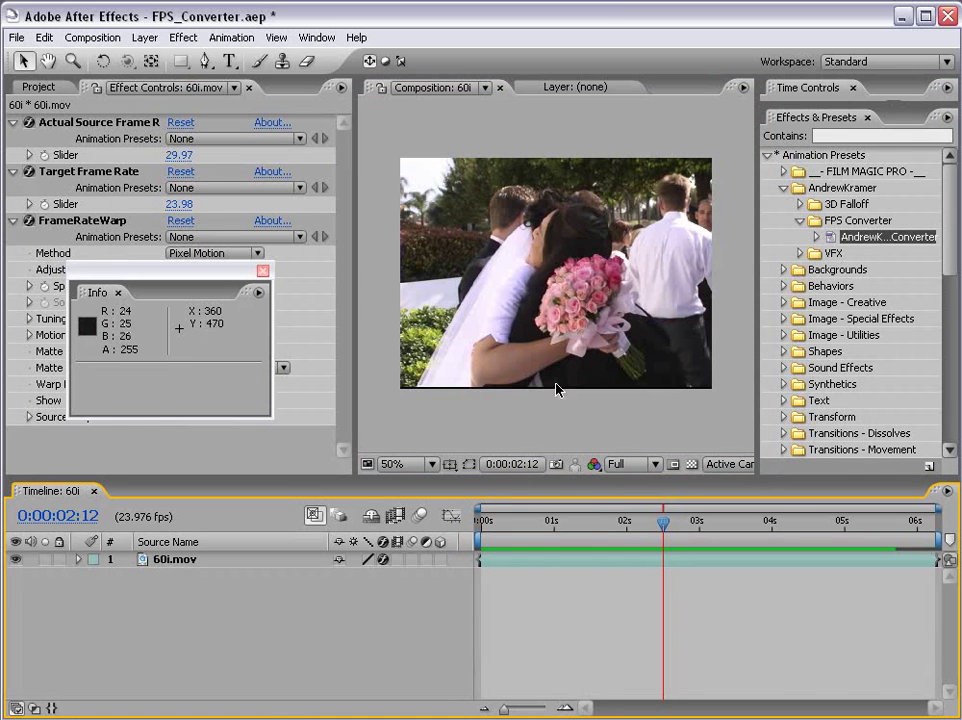
Step: Interpret the 24p.mov footage so that it conforms to 29.97 frames per second
{"action": "left_click", "coordinate": [40, 88]}
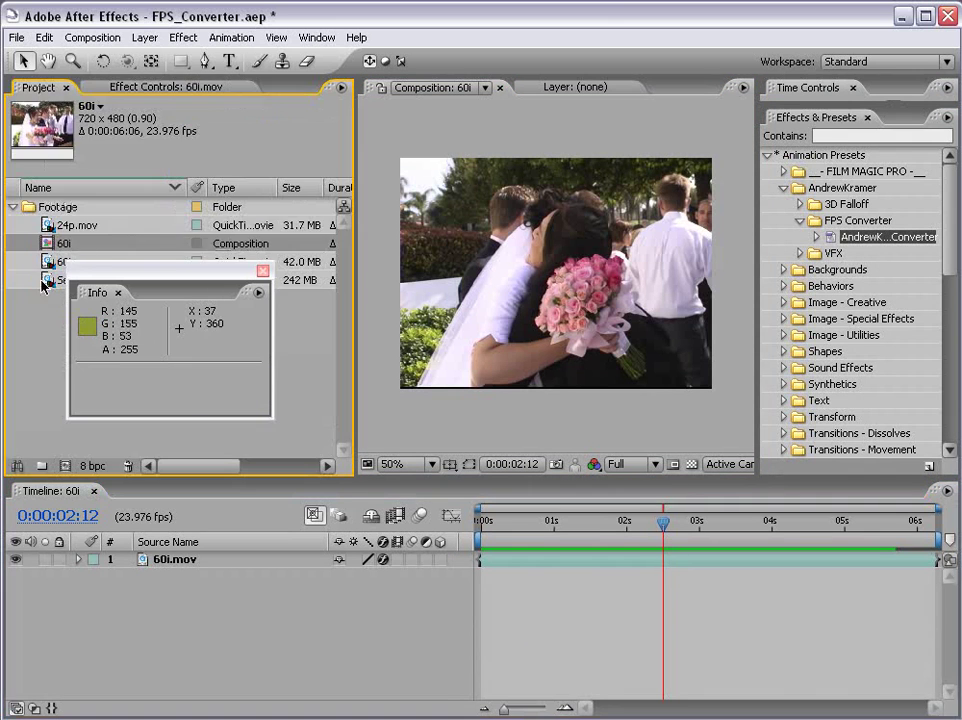
{"action": "left_click_drag", "start_coordinate": [150, 270], "coordinate": [96, 305]}
{"action": "left_click", "coordinate": [75, 228]}
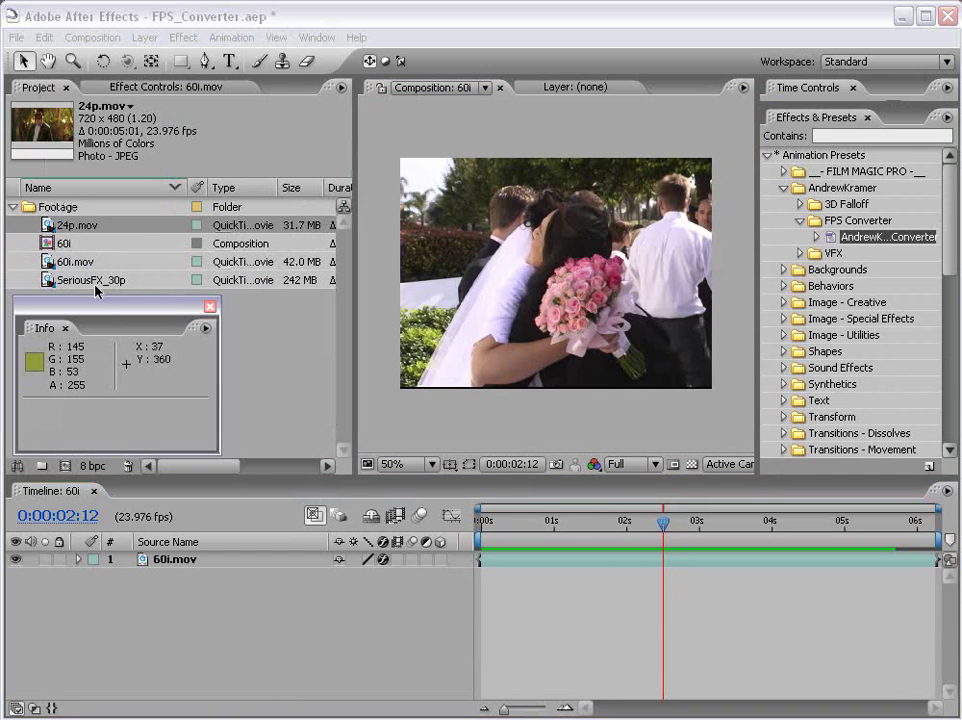
{"action": "right_click", "coordinate": [68, 229]}
{"action": "mouse_move", "coordinate": [124, 272]}
{"action": "left_click", "coordinate": [247, 270]}
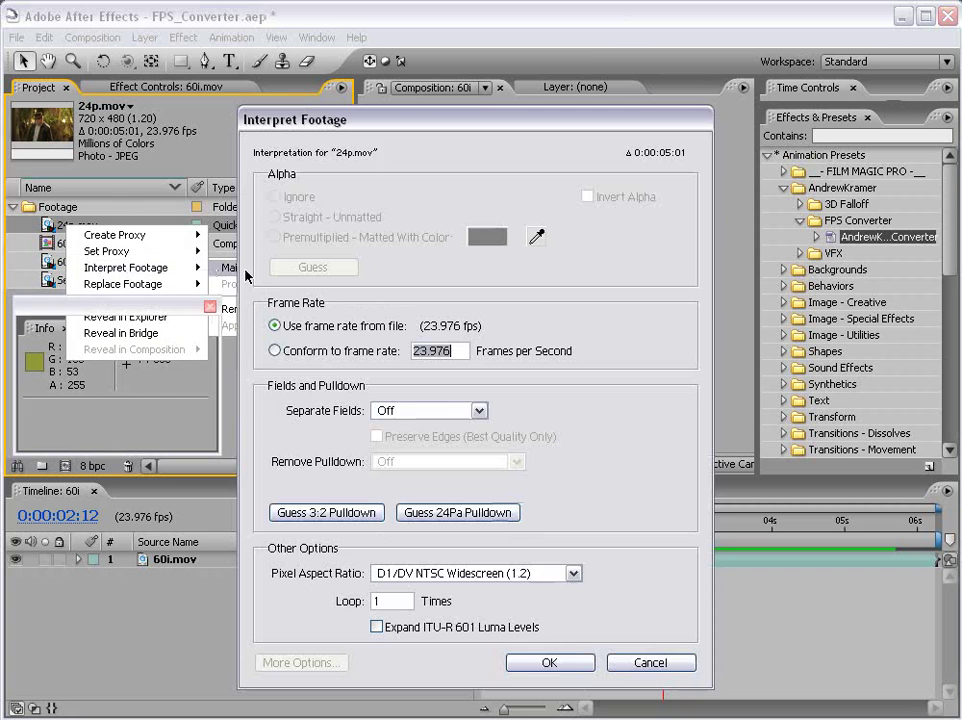
{"action": "left_click", "coordinate": [273, 350]}
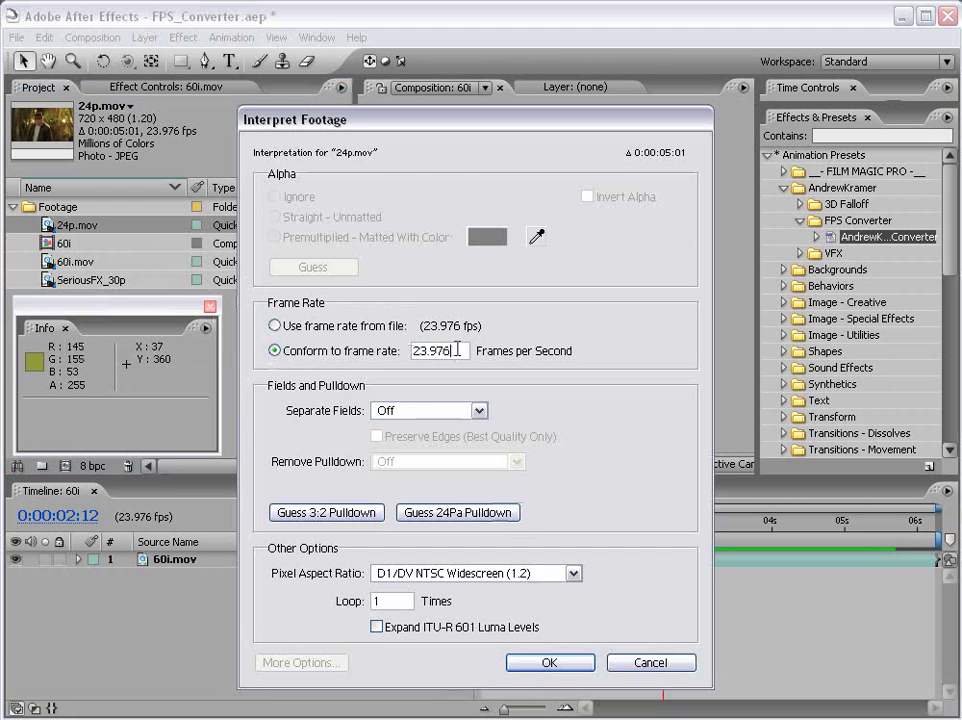
{"action": "left_click_drag", "start_coordinate": [456, 349], "coordinate": [410, 349]}
{"action": "type", "text": "30"}
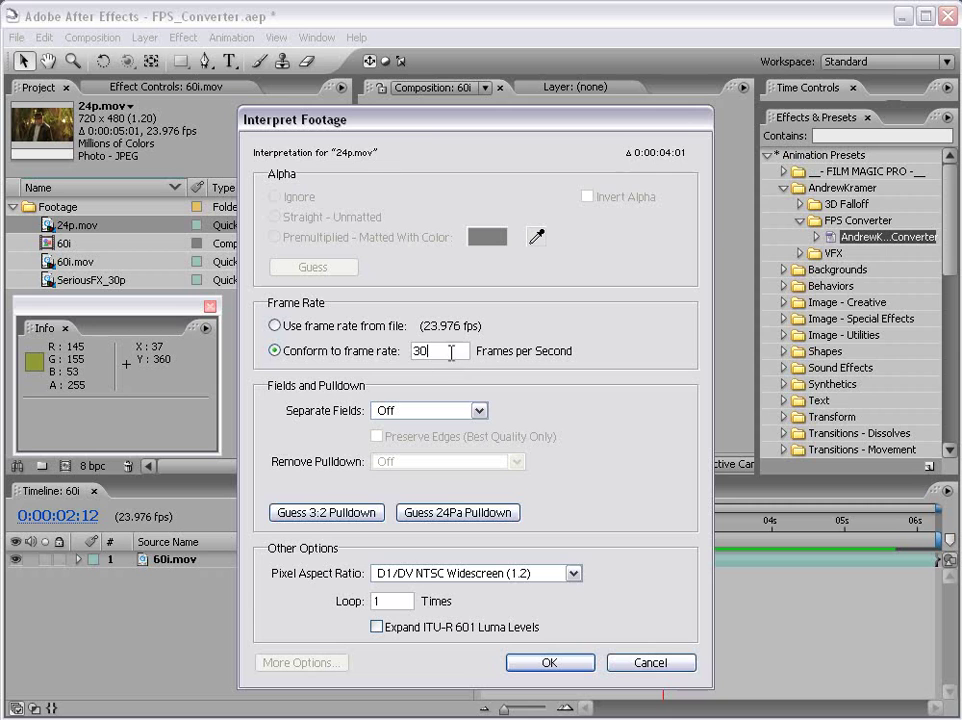
{"action": "left_click_drag", "start_coordinate": [451, 352], "coordinate": [365, 353]}
{"action": "type", "text": "29.97"}
{"action": "left_click", "coordinate": [548, 665]}
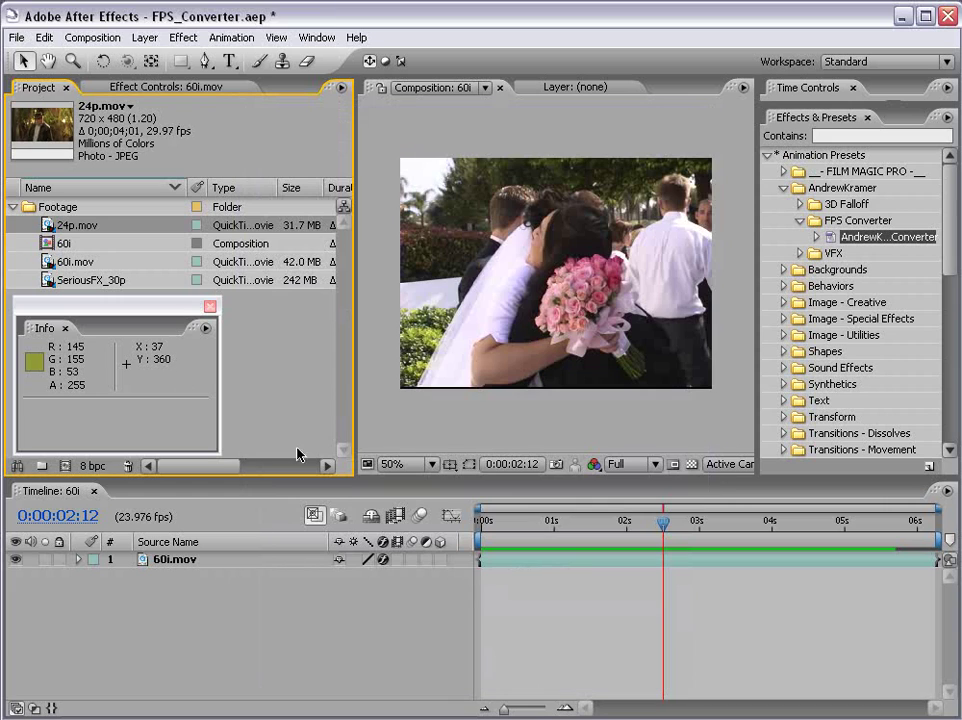
Step: Create a composition from 24p.mov and apply the preset from the FPS Converter folder to its footage
{"action": "left_click_drag", "start_coordinate": [62, 226], "coordinate": [66, 465]}
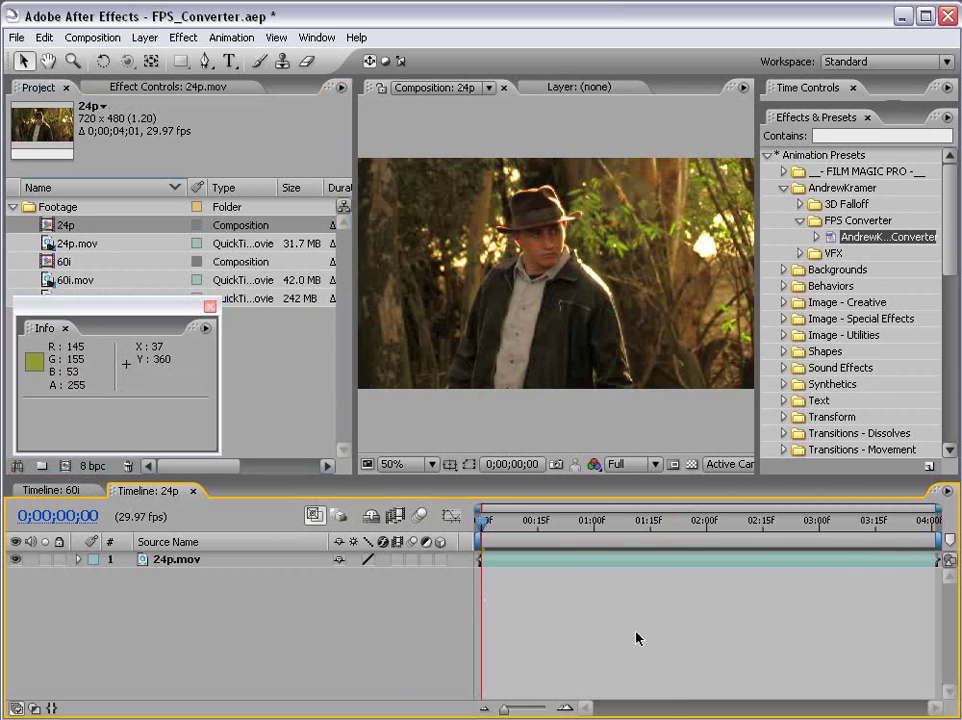
{"action": "left_click_drag", "start_coordinate": [346, 389], "coordinate": [308, 389]}
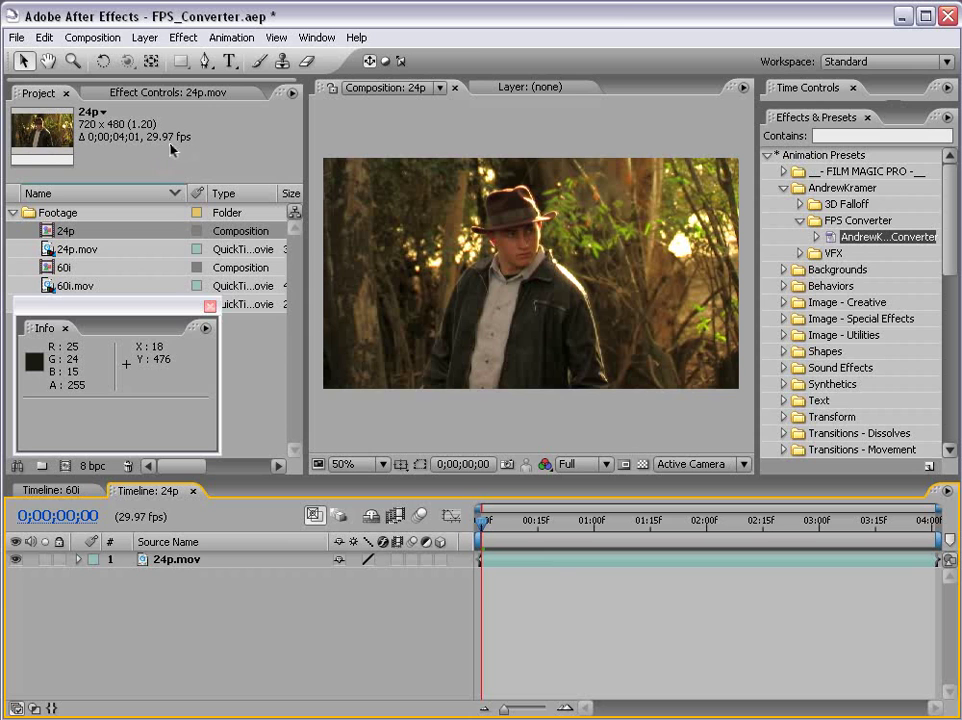
{"action": "left_click", "coordinate": [558, 561]}
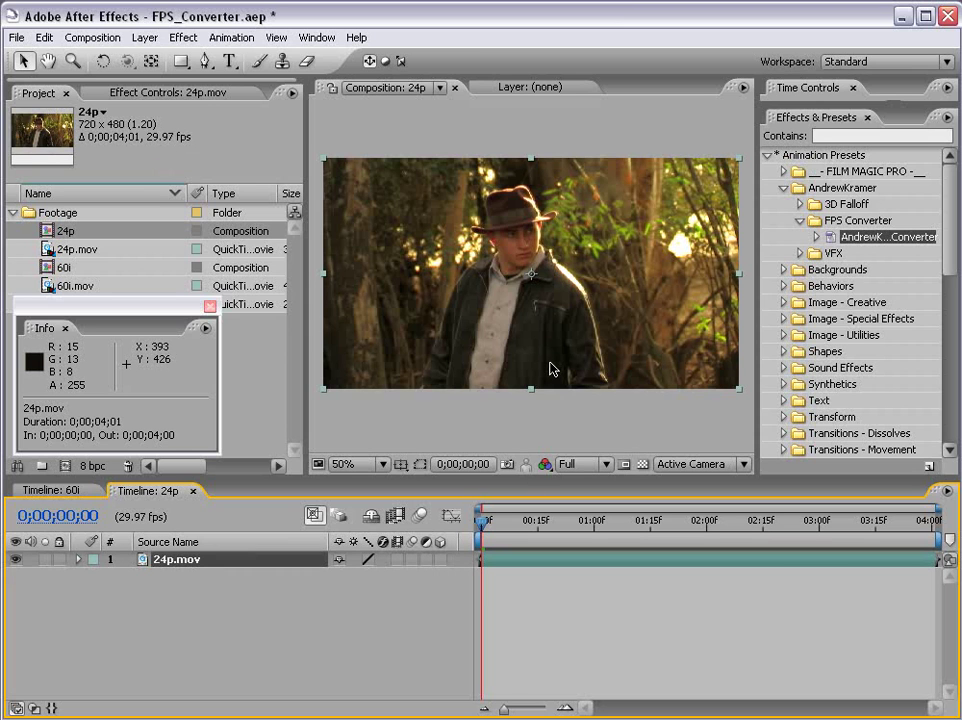
{"action": "left_click", "coordinate": [522, 403]}
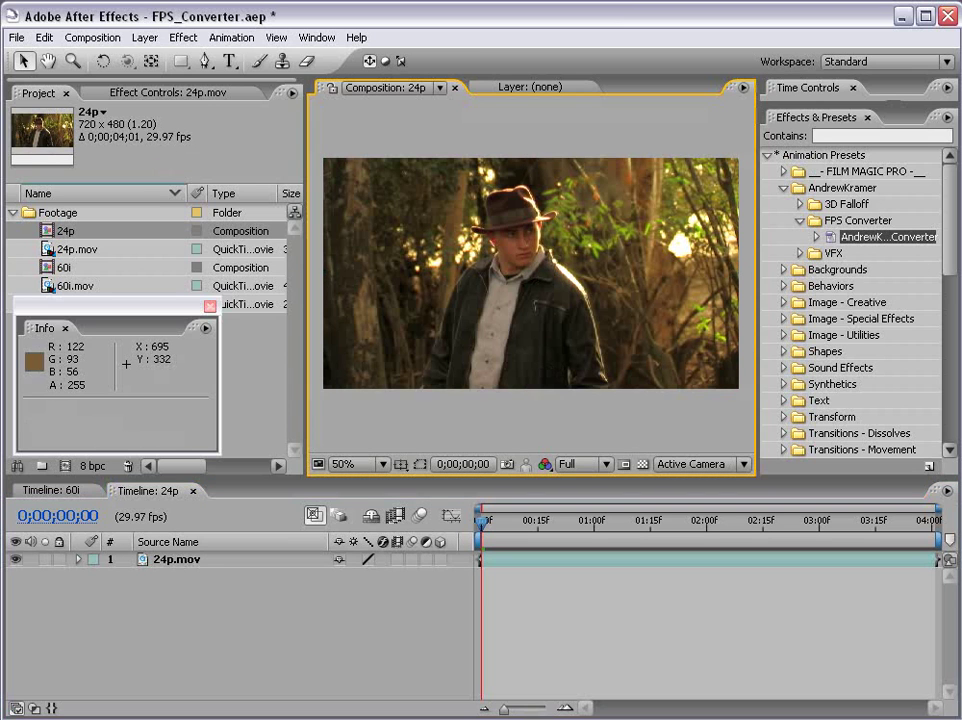
{"action": "left_click_drag", "start_coordinate": [862, 250], "coordinate": [531, 258]}
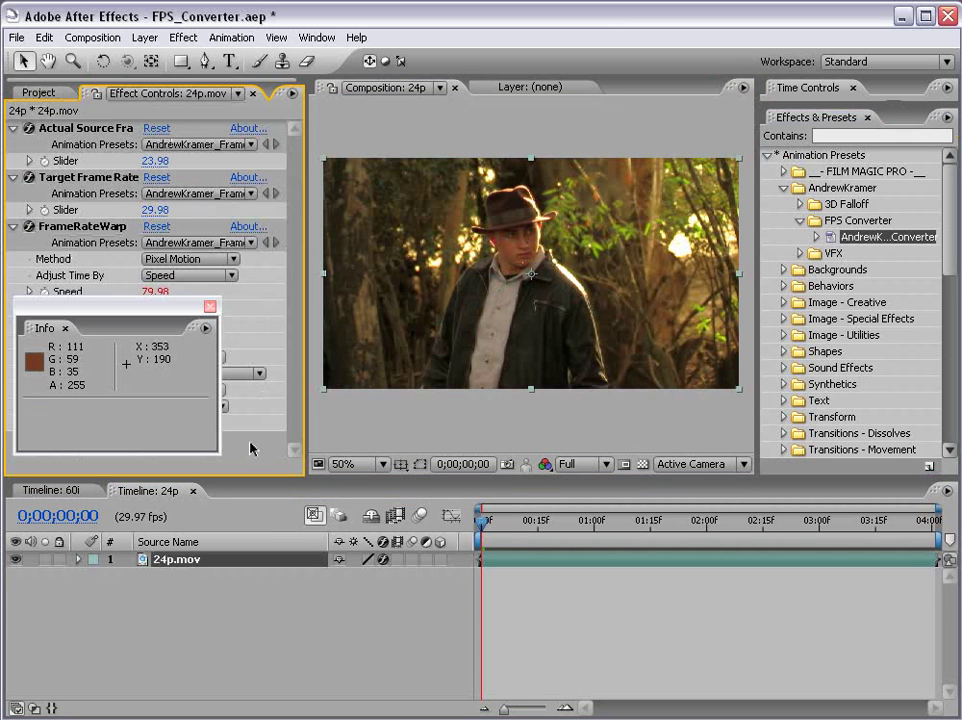
Step: Check the exact Actual Source Frame Rate and Target Frame Rate values on the 24p.mov layer
{"action": "left_click", "coordinate": [155, 161]}
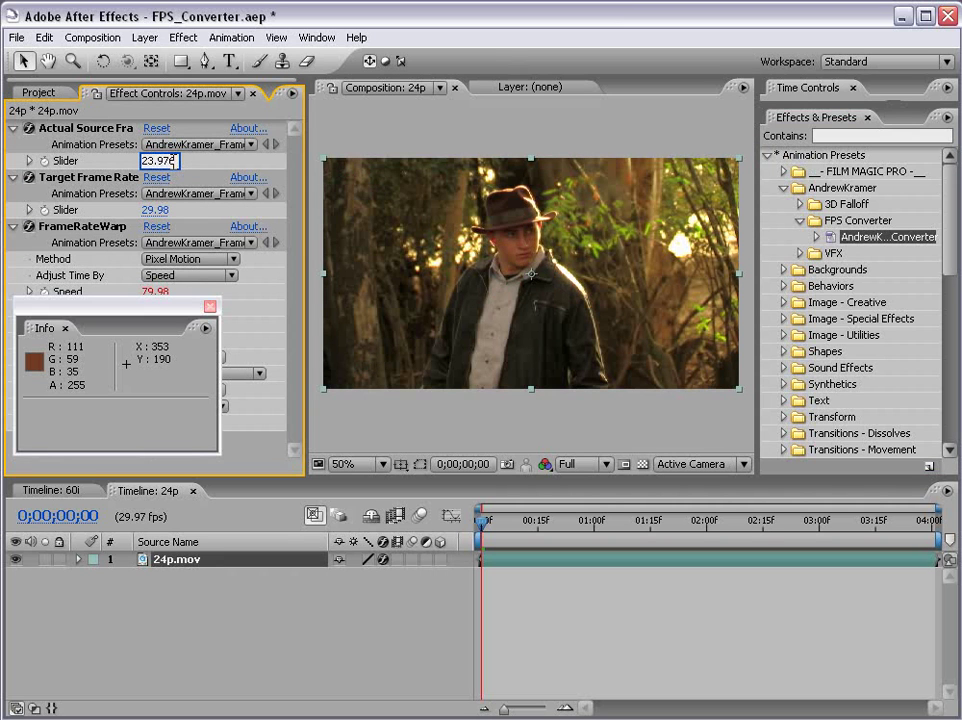
{"action": "left_click", "coordinate": [157, 210]}
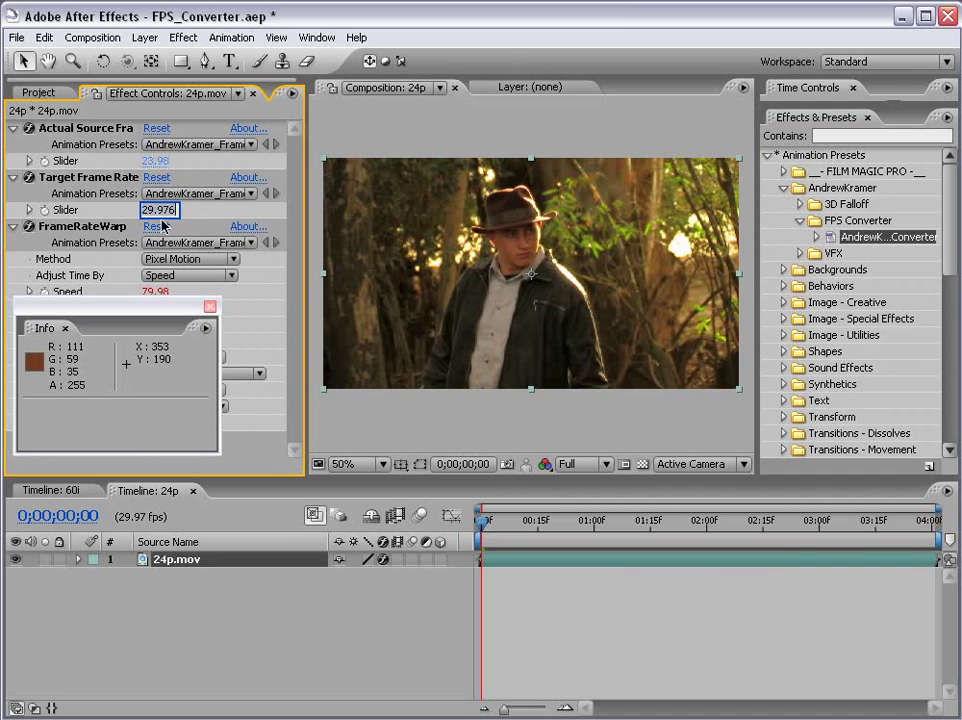
{"action": "left_click", "coordinate": [449, 437]}
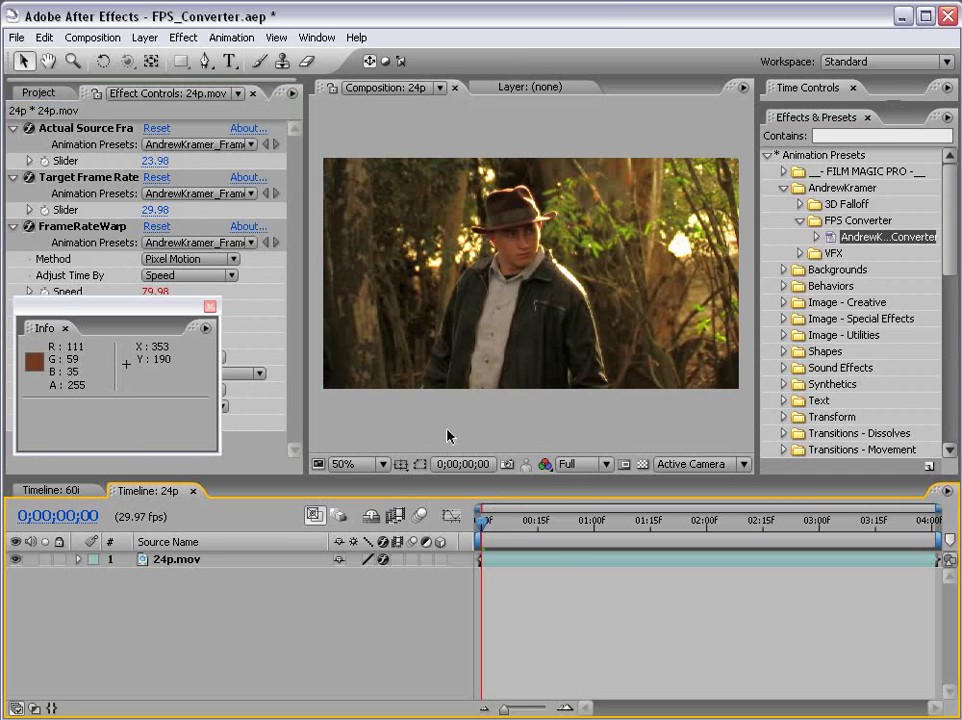
Step: Run a RAM preview of the 24p composition in a maximized view, and restore the normal layout
{"action": "left_click", "coordinate": [449, 437]}
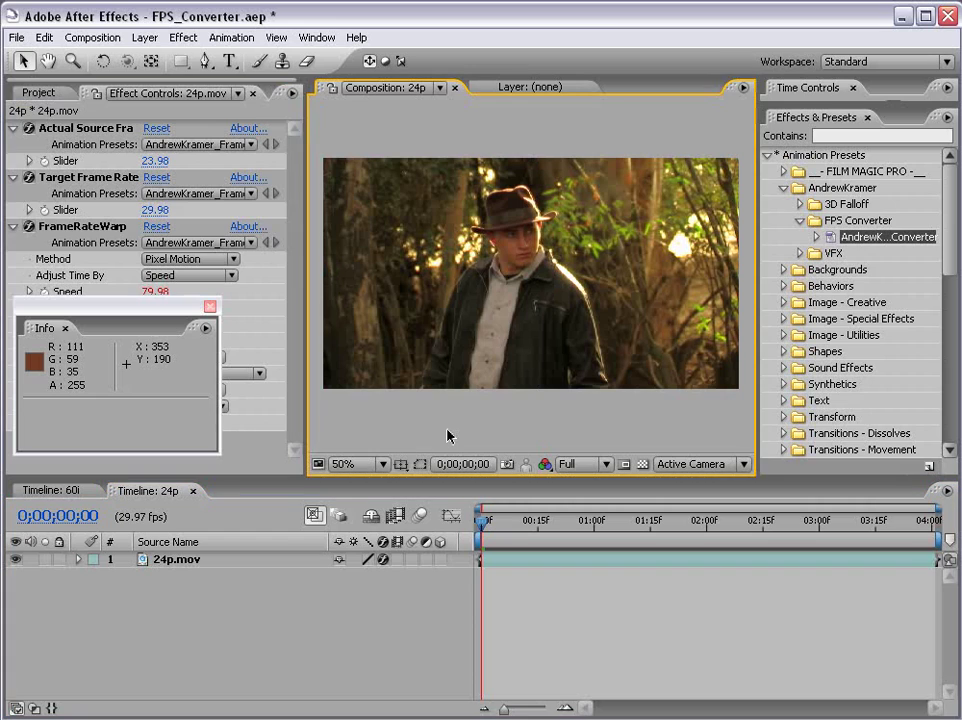
{"action": "key", "text": "grave"}
{"action": "key", "text": "KP_0"}
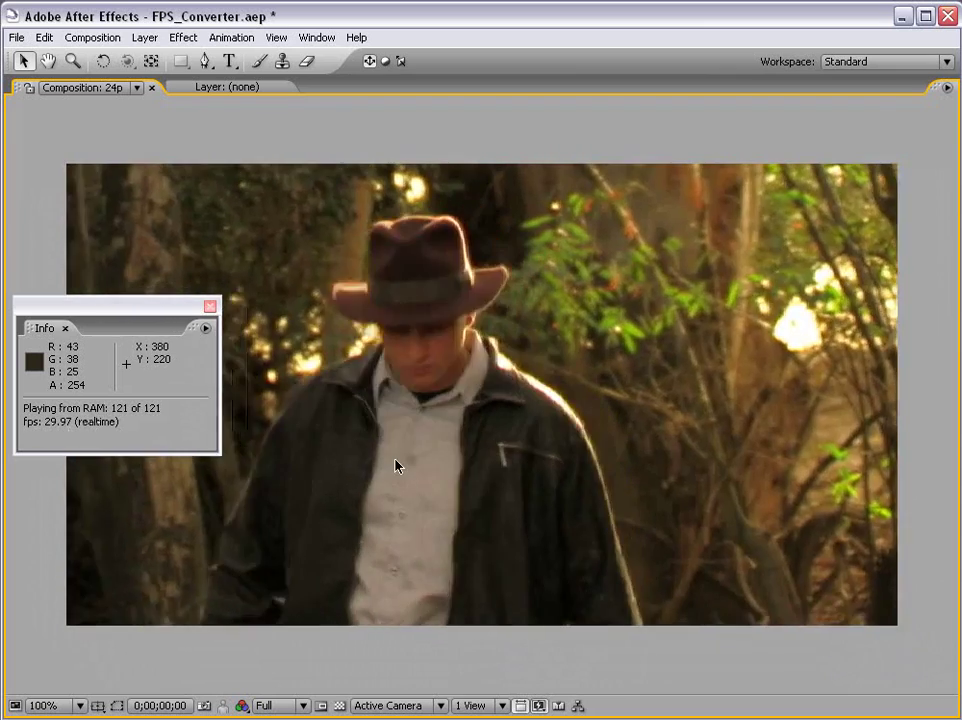
{"action": "key", "text": "space"}
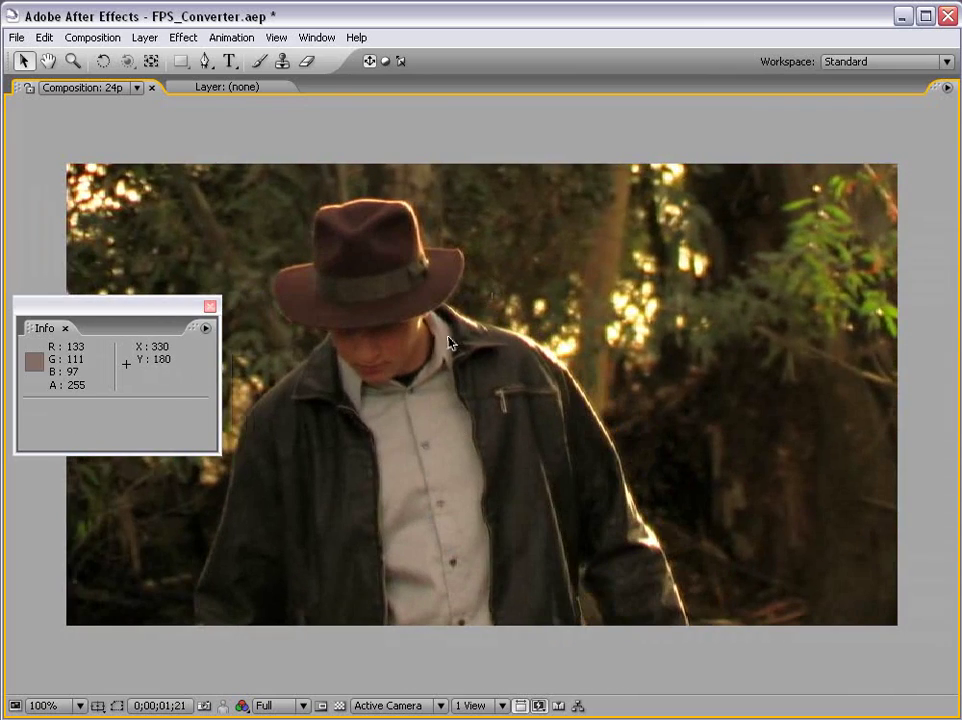
{"action": "key", "text": "grave"}
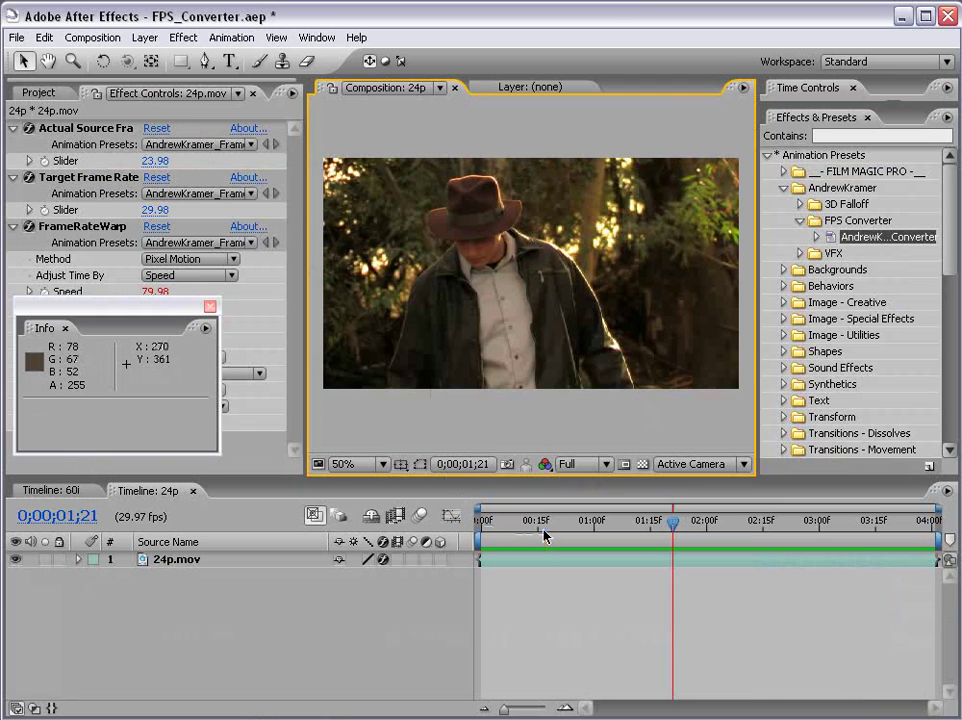
Step: Move the 24p composition to 0;00;00;17 and step forward frame by frame to examine the interpolated frames
{"action": "left_click_drag", "start_coordinate": [537, 537], "coordinate": [545, 536]}
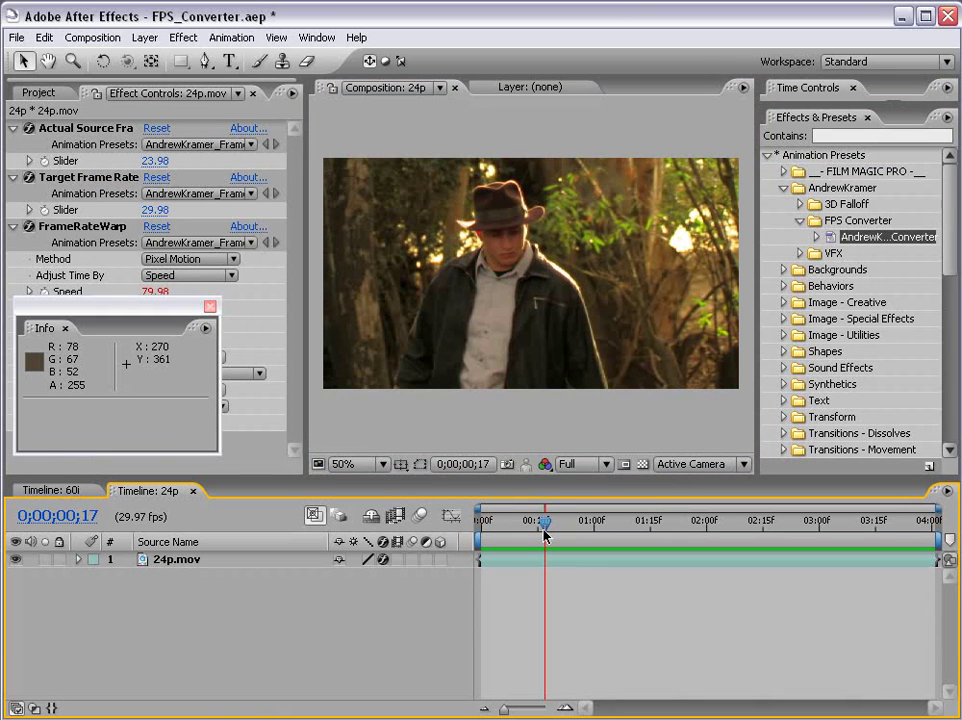
{"action": "key", "text": "Page_Down"}
{"action": "key", "text": "Page_Down"}
{"action": "key", "text": "Page_Down"}
{"action": "key", "text": "Page_Down"}
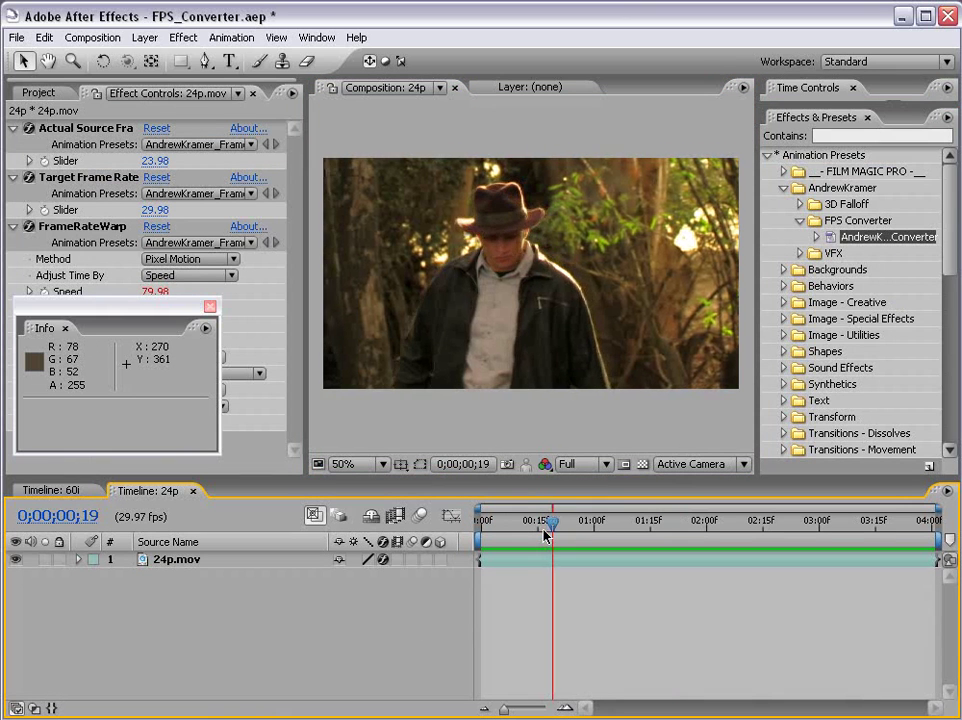
Step: Continue through the 24p composition frame by frame to 0;00;00;27 and examine the converted frame in a maximized view
{"action": "key", "text": "Page_Down"}
{"action": "key", "text": "Page_Down"}
{"action": "key", "text": "Page_Down"}
{"action": "key", "text": "Page_Down"}
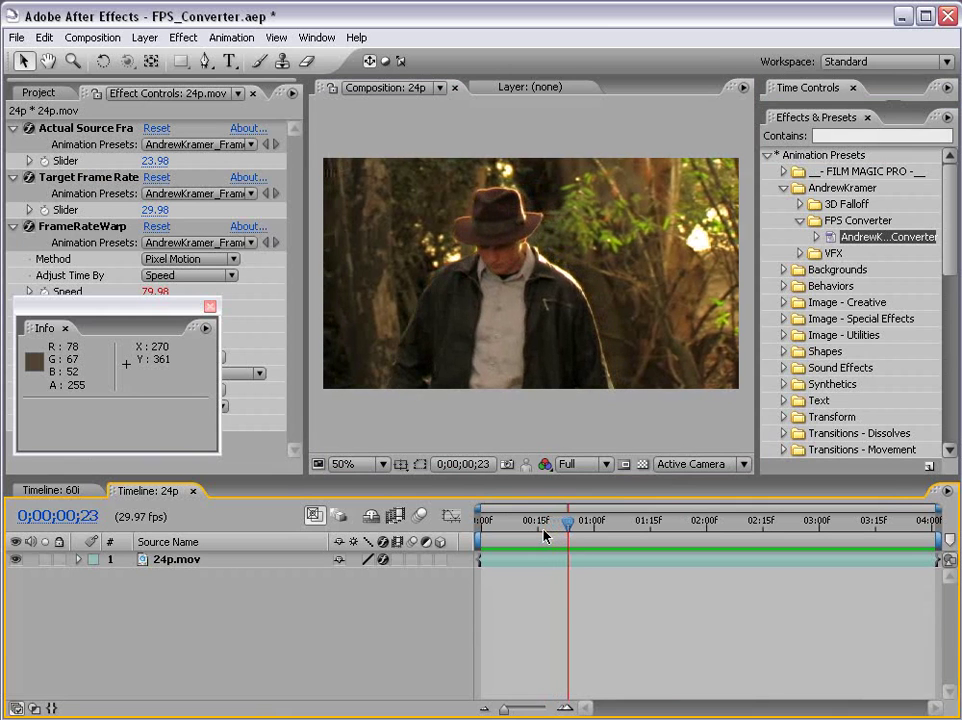
{"action": "key", "text": "Page_Down"}
{"action": "key", "text": "Page_Down"}
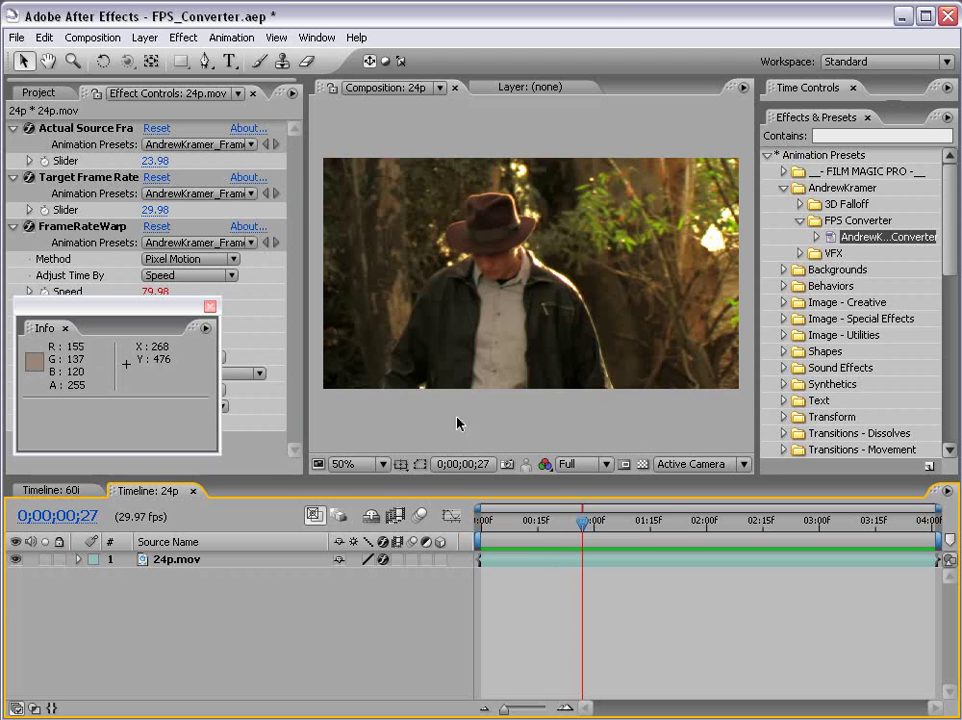
{"action": "key", "text": "grave"}
{"action": "key", "text": "grave"}
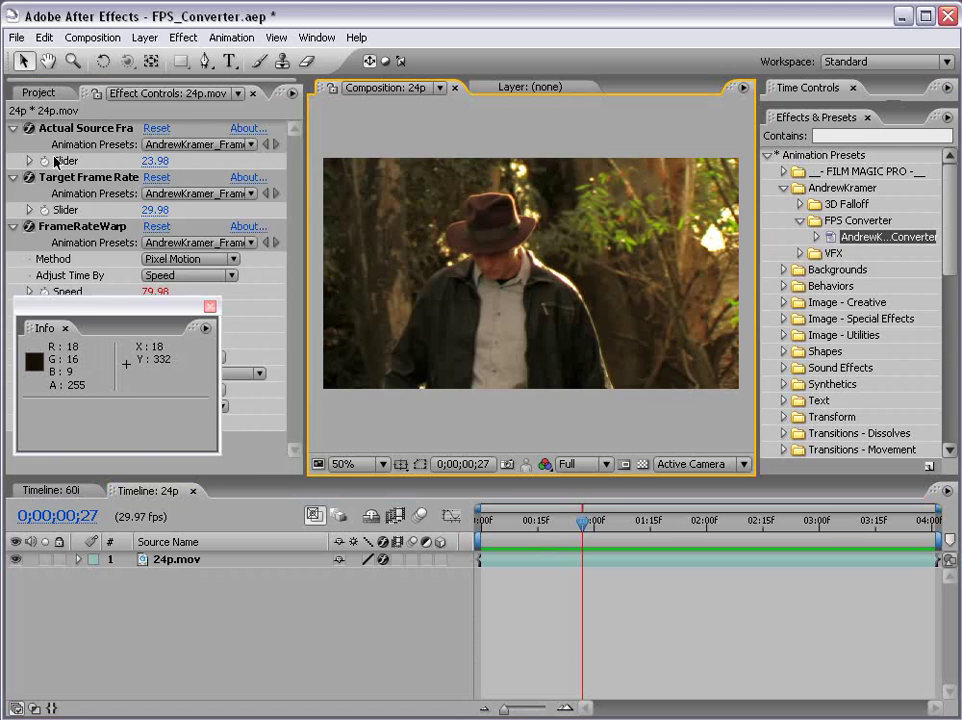
Step: Open the original 24p.mov footage in its own viewer, scrub through its motion, and close the viewer
{"action": "left_click", "coordinate": [38, 93]}
{"action": "double_click", "coordinate": [76, 249]}
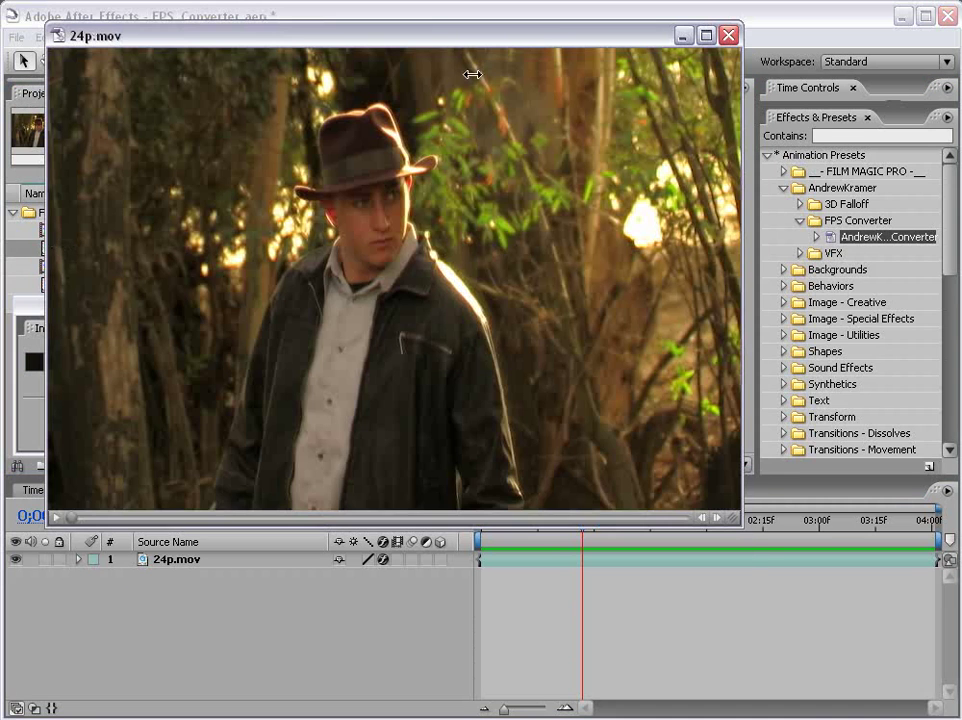
{"action": "left_click_drag", "start_coordinate": [420, 36], "coordinate": [434, 103]}
{"action": "left_click_drag", "start_coordinate": [86, 590], "coordinate": [357, 588]}
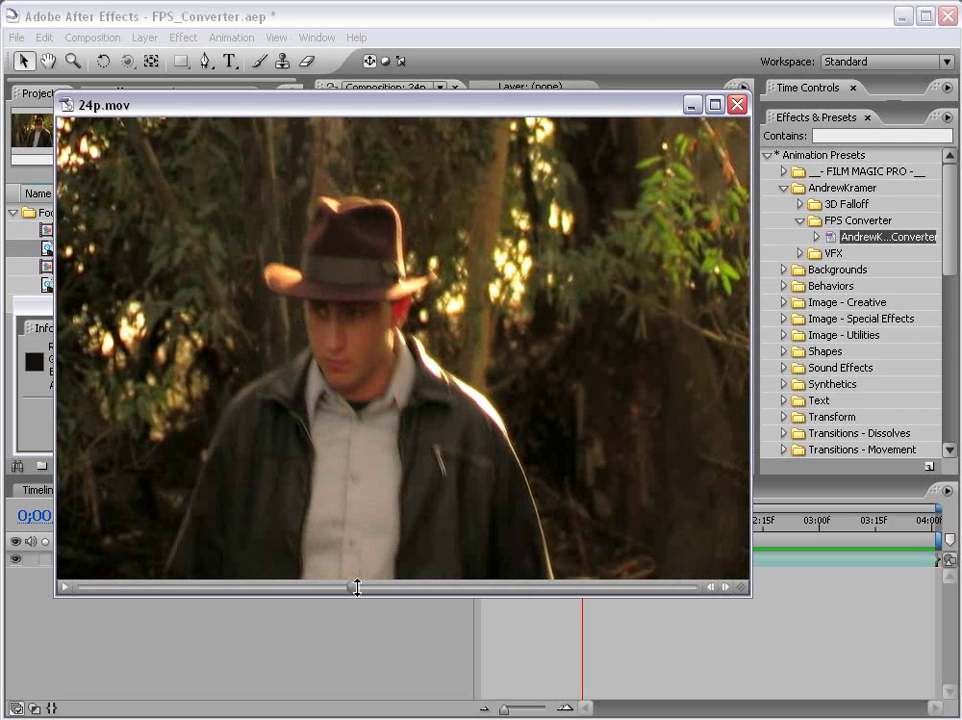
{"action": "left_click_drag", "start_coordinate": [137, 108], "coordinate": [147, 108]}
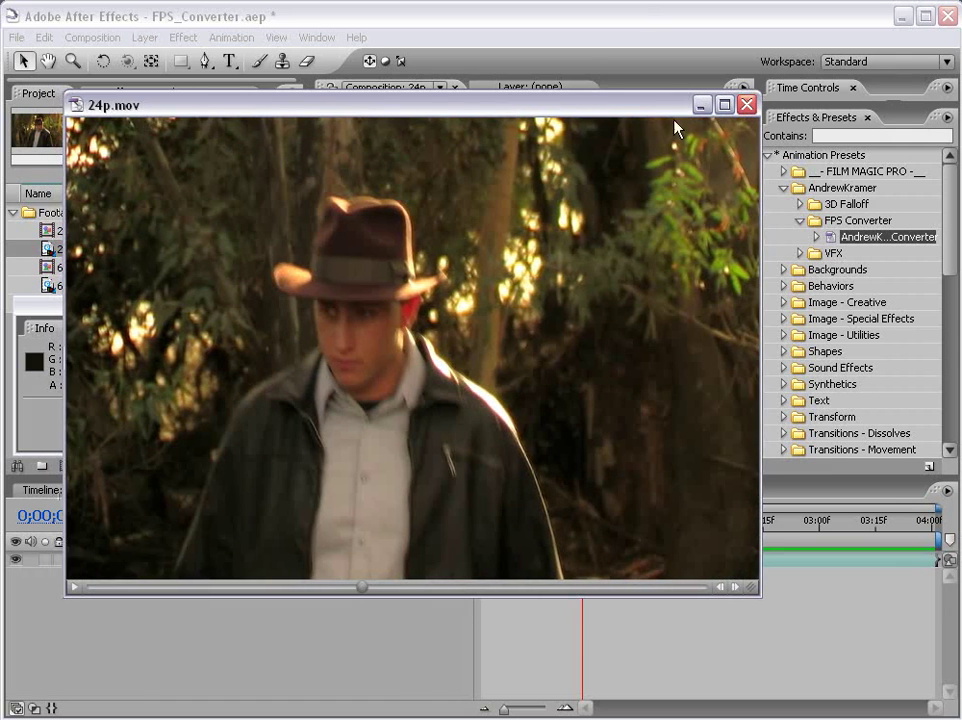
{"action": "left_click", "coordinate": [747, 105]}
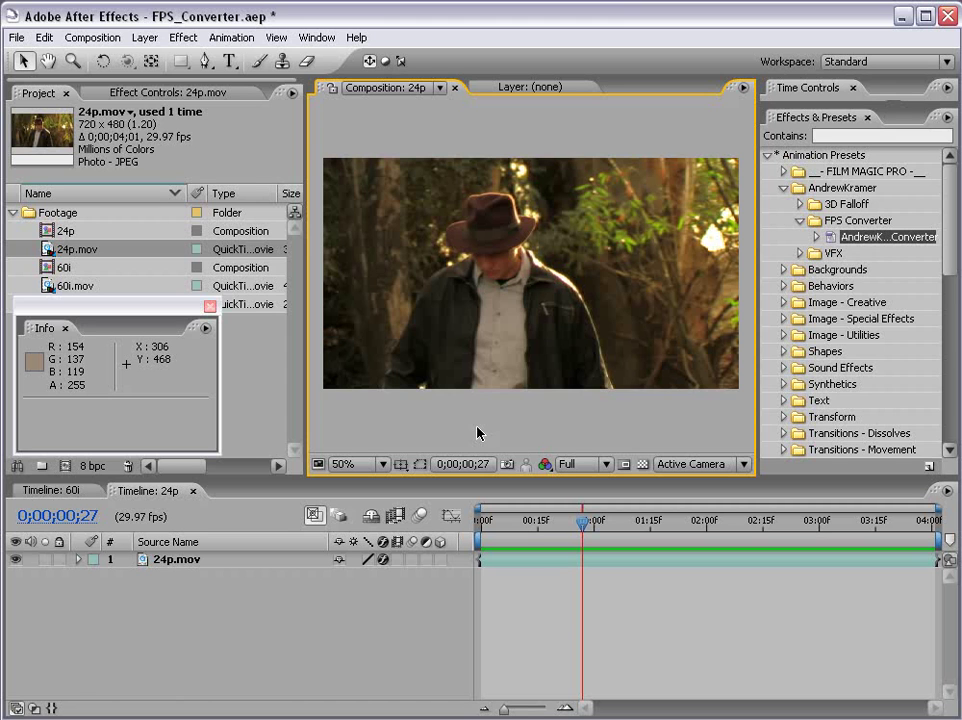
Step: Move the floating Info panel clear of the project's footage list and select SeriousFX_30p
{"action": "left_click_drag", "start_coordinate": [125, 307], "coordinate": [92, 333]}
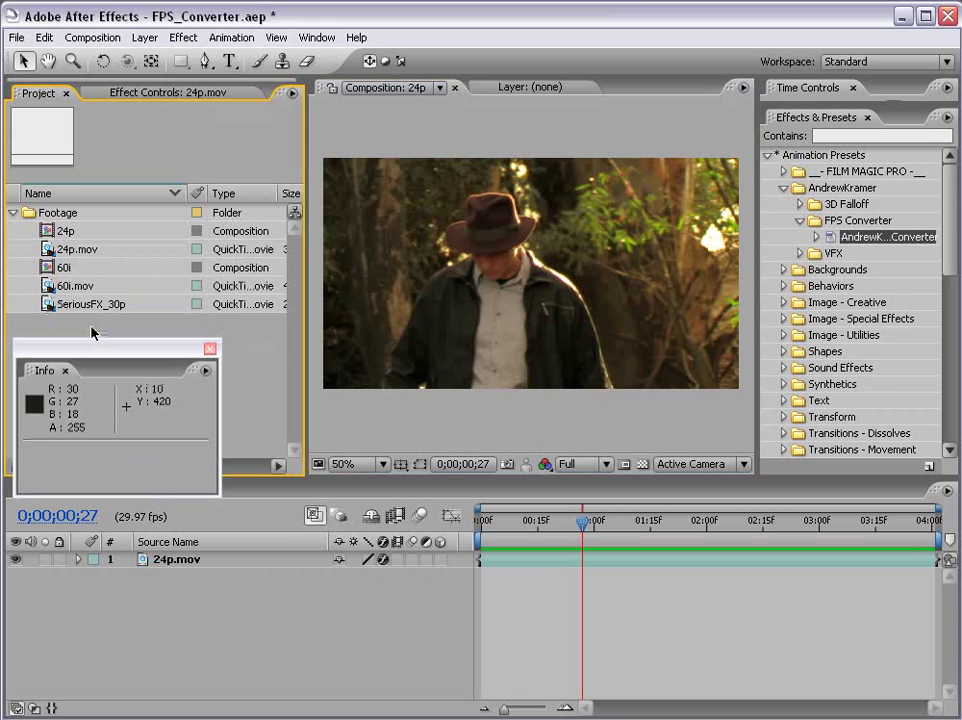
{"action": "left_click", "coordinate": [79, 310]}
{"action": "left_click", "coordinate": [107, 326]}
{"action": "left_click", "coordinate": [80, 310]}
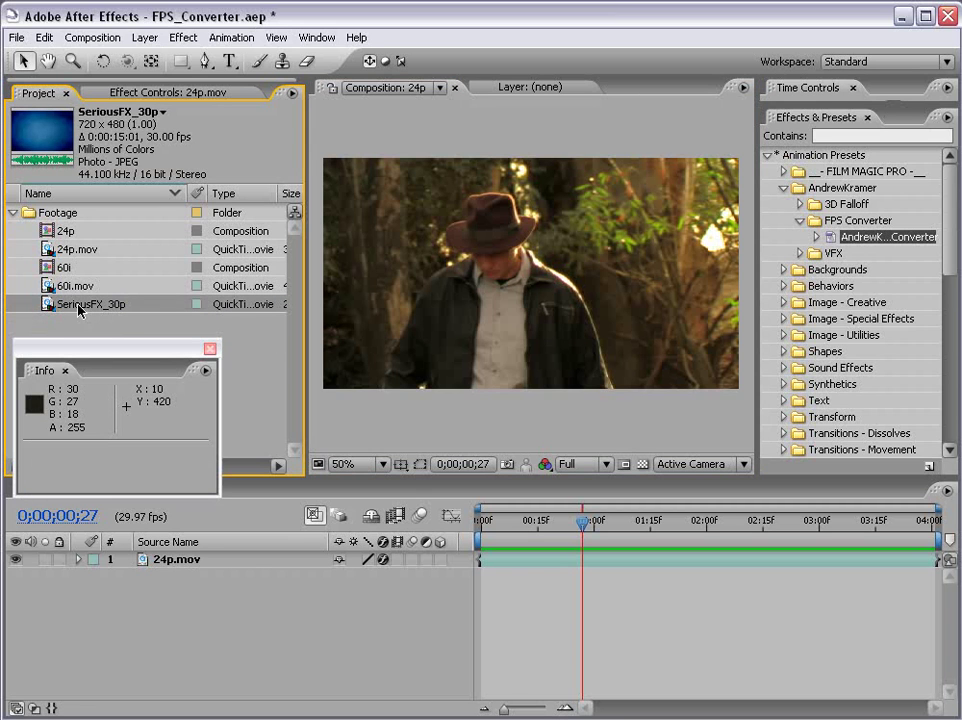
{"action": "left_click_drag", "start_coordinate": [64, 352], "coordinate": [66, 322]}
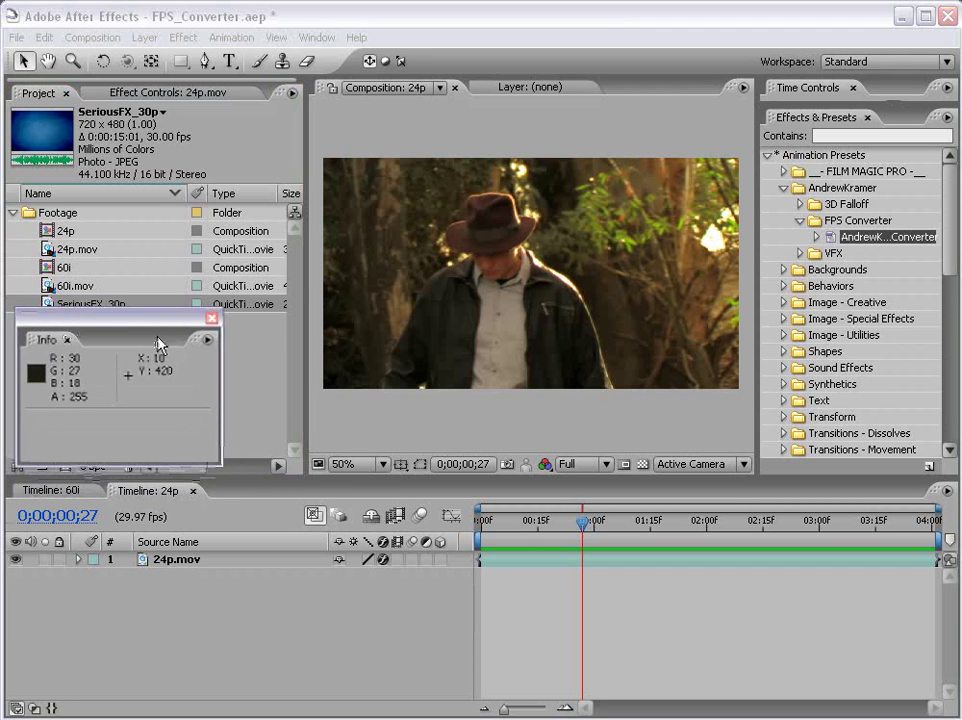
{"action": "left_click", "coordinate": [72, 310]}
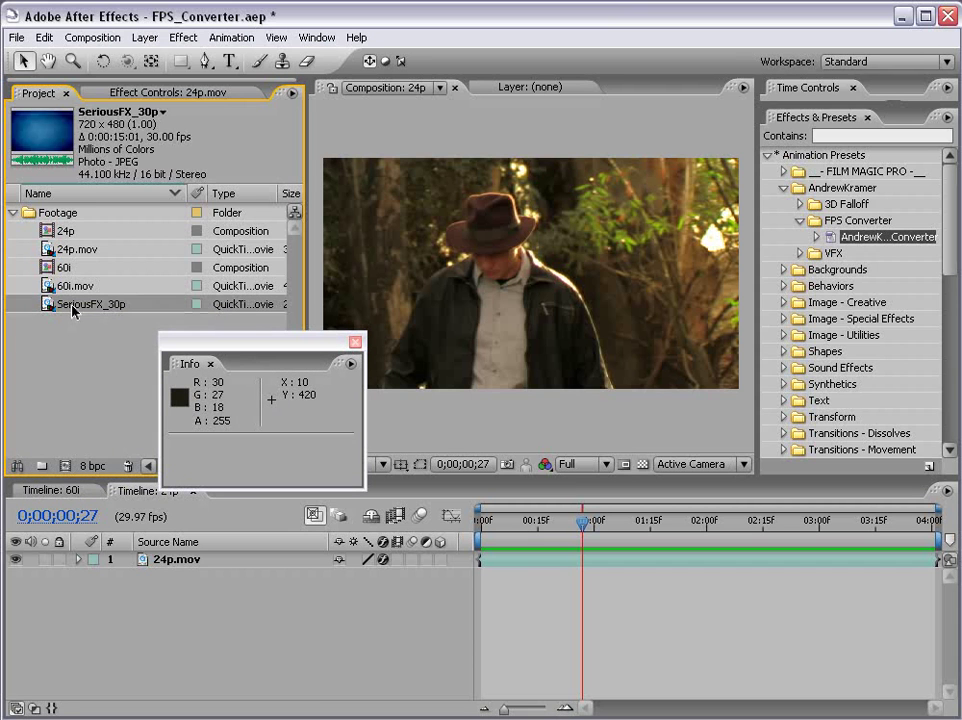
Step: Interpret the SeriousFX_30p footage so that it conforms to a frame rate of 25 frames per second
{"action": "right_click", "coordinate": [79, 306]}
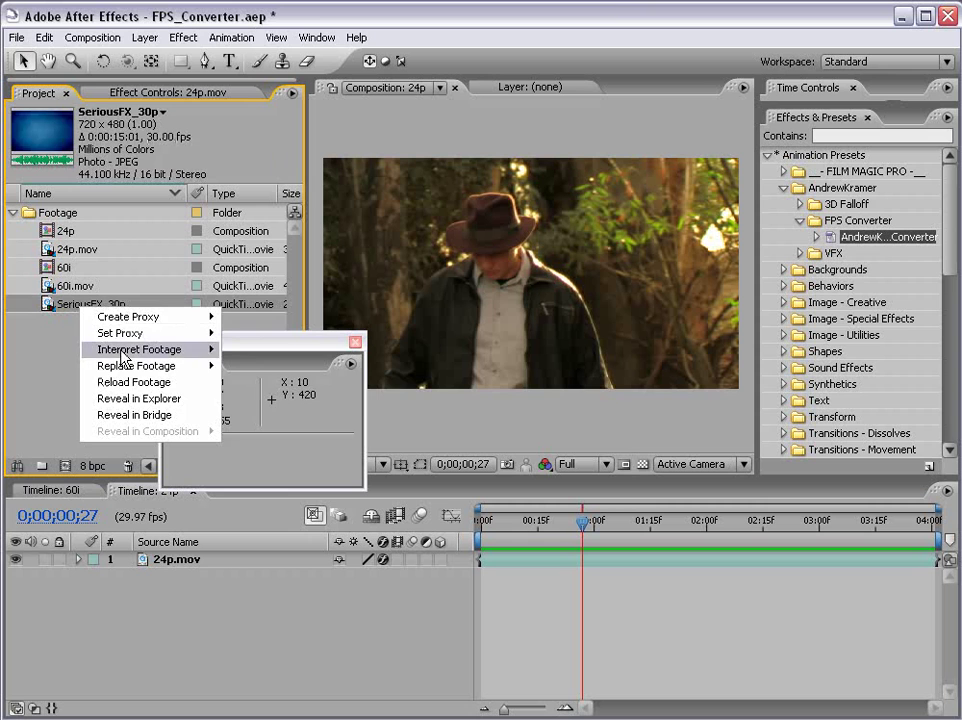
{"action": "mouse_move", "coordinate": [124, 358]}
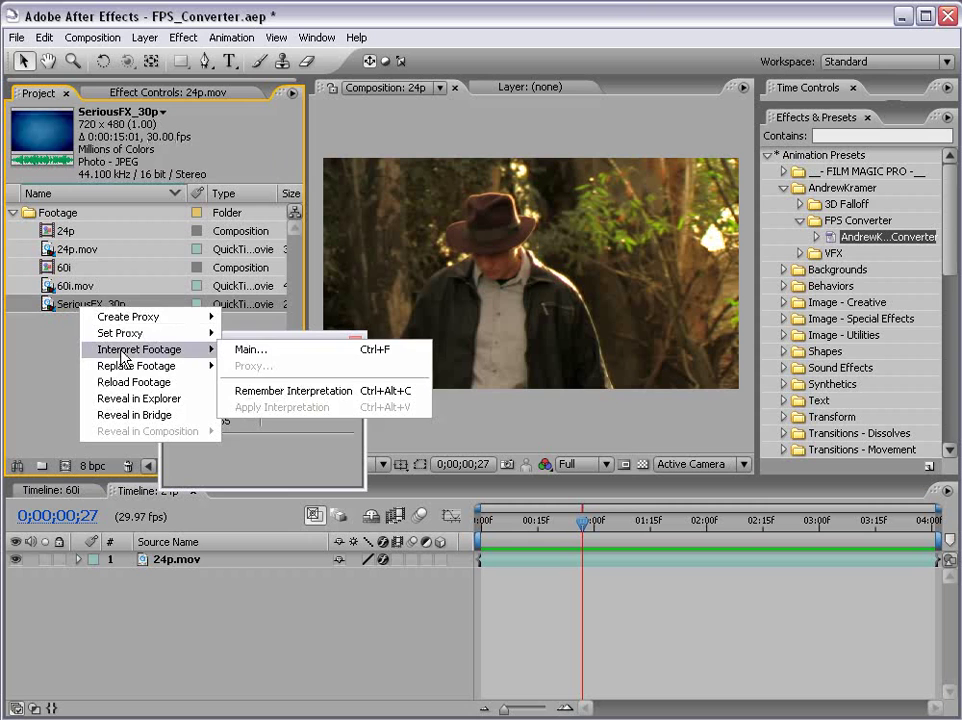
{"action": "left_click", "coordinate": [258, 352]}
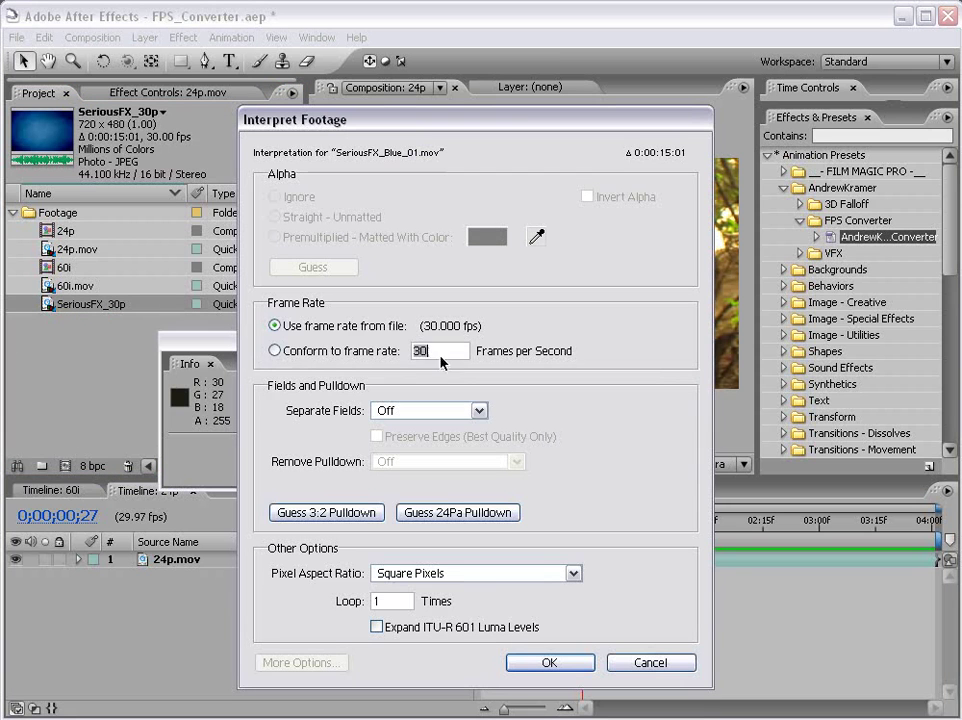
{"action": "left_click", "coordinate": [274, 350]}
{"action": "left_click_drag", "start_coordinate": [454, 351], "coordinate": [320, 350]}
{"action": "type", "text": "25"}
{"action": "left_click", "coordinate": [548, 662]}
Step: Create a new composition from the SeriousFX_30p footage and run a RAM preview of its opening seconds
{"action": "left_click", "coordinate": [72, 361]}
{"action": "left_click_drag", "start_coordinate": [50, 310], "coordinate": [65, 465]}
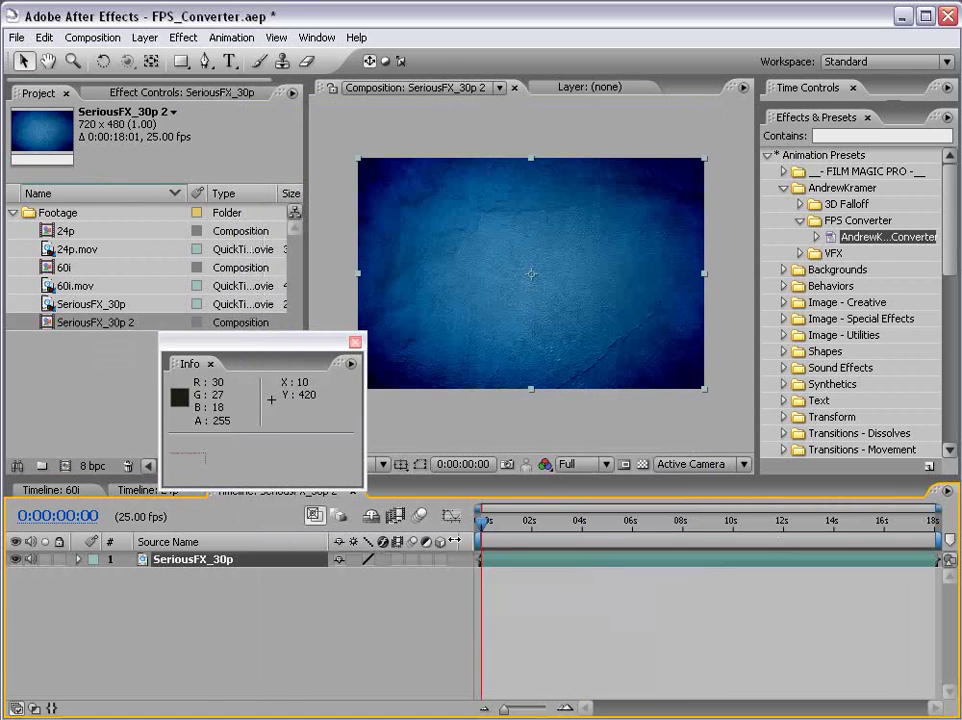
{"action": "mouse_move", "coordinate": [494, 540]}
{"action": "left_mouse_down"}
{"action": "mouse_move", "coordinate": [493, 530]}
{"action": "mouse_move", "coordinate": [548, 530]}
{"action": "mouse_move", "coordinate": [510, 530]}
{"action": "left_mouse_up"}
{"action": "key", "text": "KP_0"}
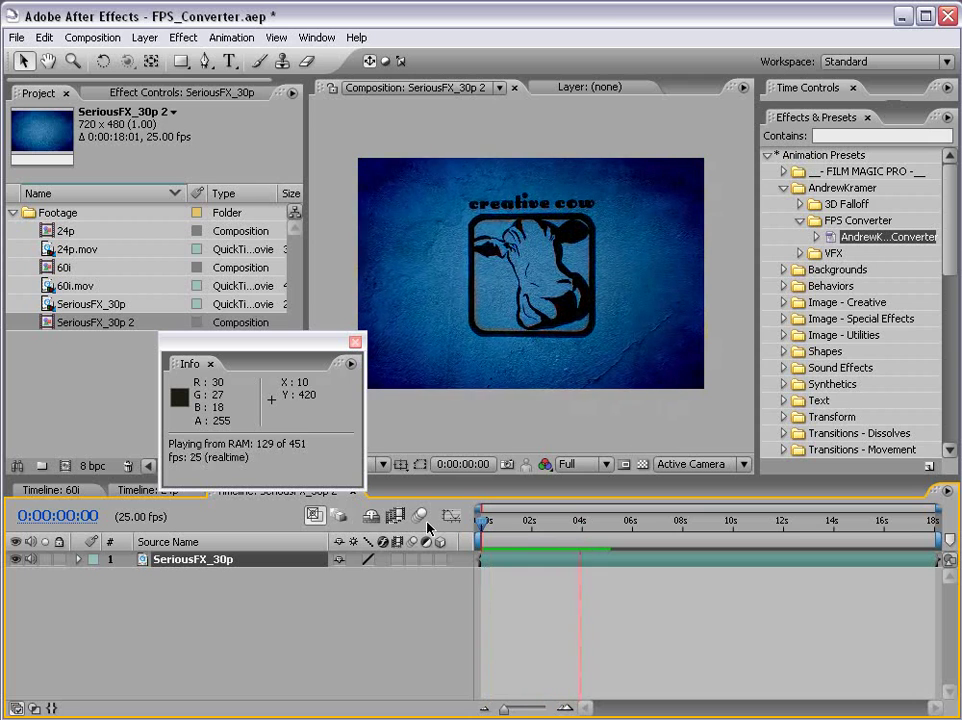
{"action": "key", "text": "space"}
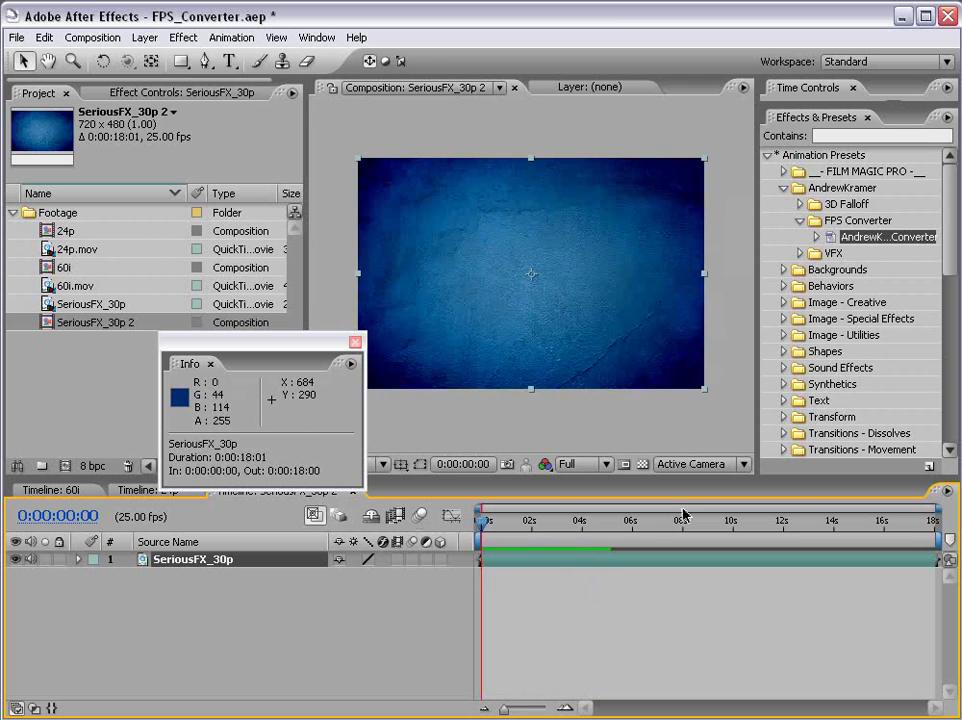
Step: Apply the FPS Converter preset to the SeriousFX_30p layer, with Actual Source Frame Rate 30 and Target Frame Rate 25
{"action": "left_click_drag", "start_coordinate": [864, 240], "coordinate": [530, 260]}
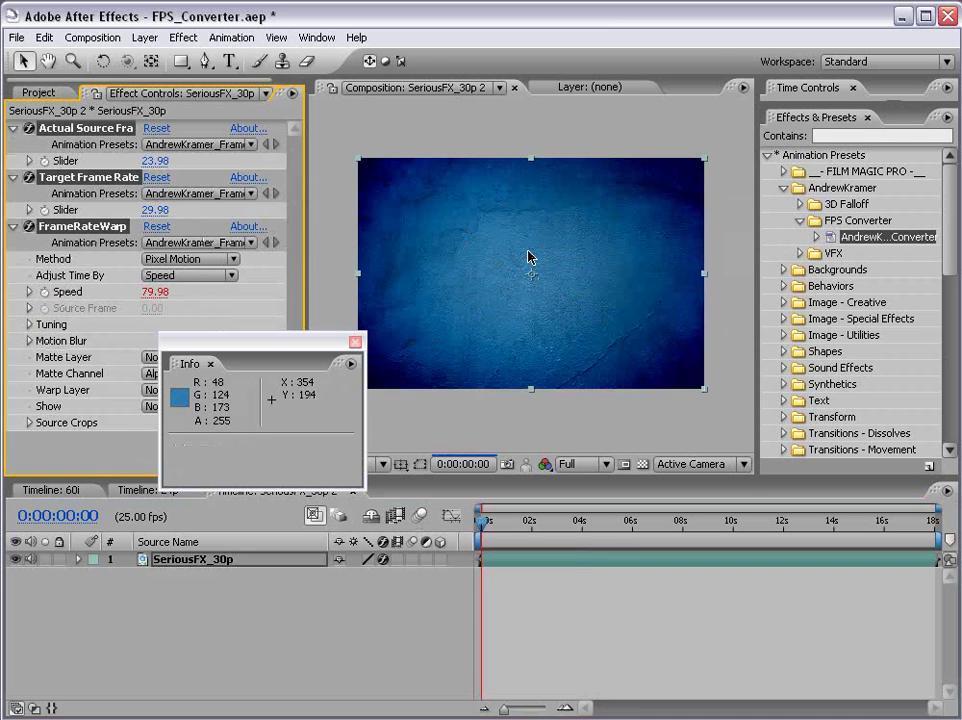
{"action": "left_click", "coordinate": [118, 128]}
{"action": "left_click", "coordinate": [154, 160]}
{"action": "type", "text": "30"}
{"action": "key", "text": "Return"}
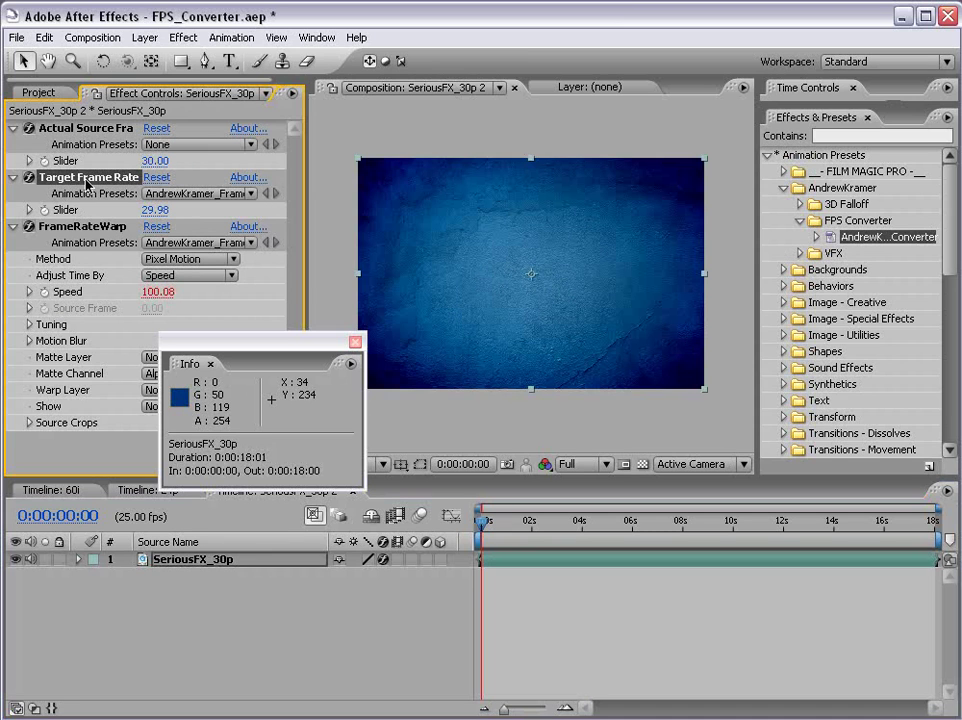
{"action": "left_click", "coordinate": [155, 210]}
{"action": "type", "text": "25"}
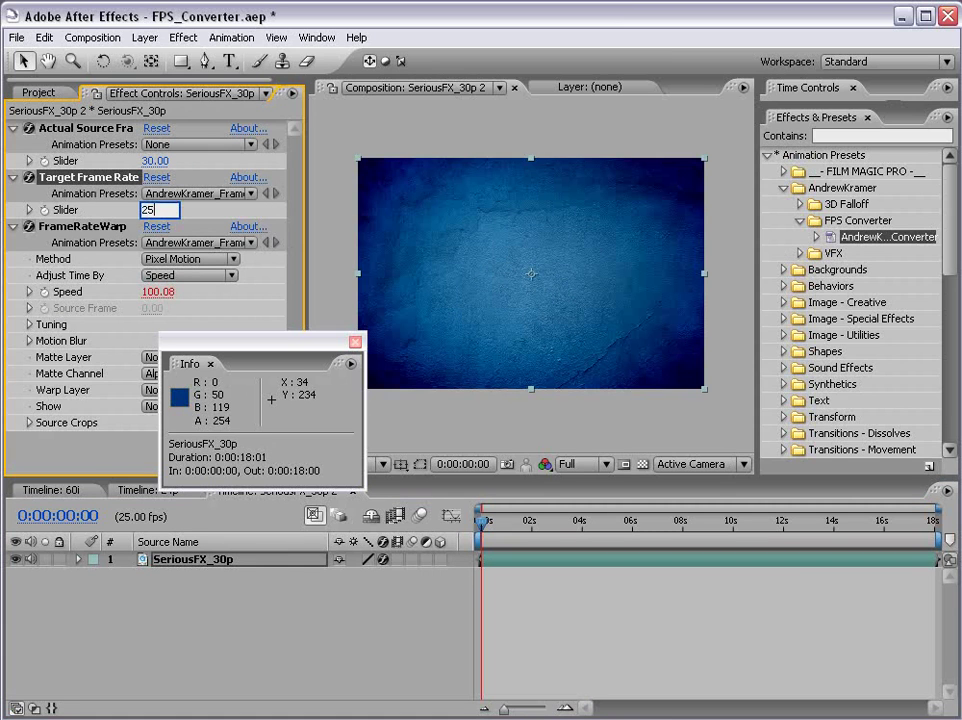
{"action": "key", "text": "Return"}
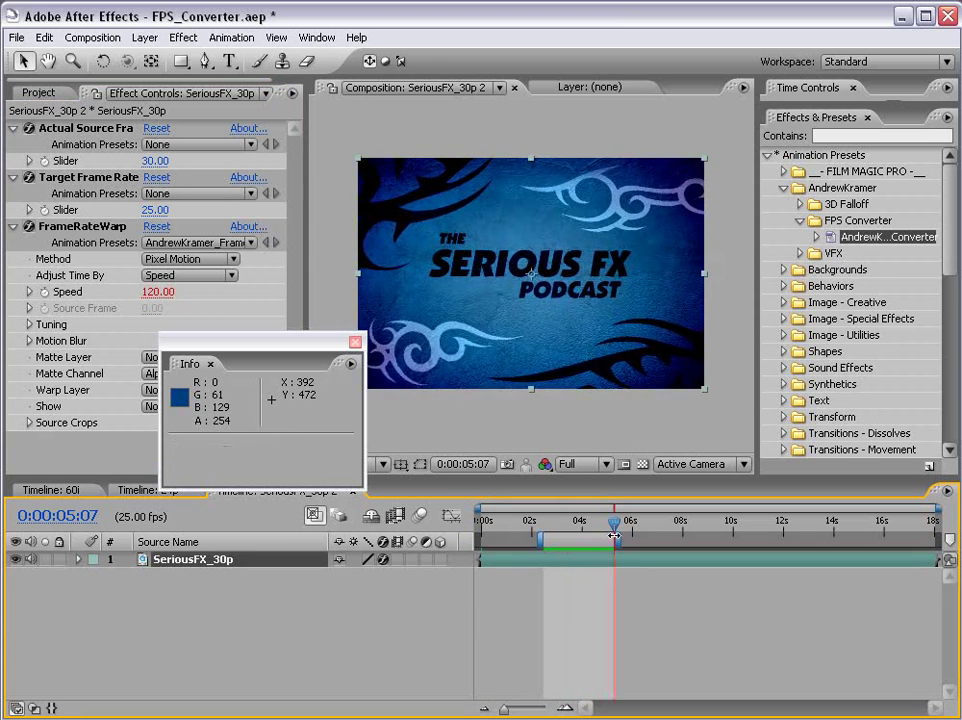
Step: Move the SeriousFX_30p composition to 0:00:03:13, inspect the logo's interpolated frame in a maximized view, and restore the layout
{"action": "left_click", "coordinate": [552, 603]}
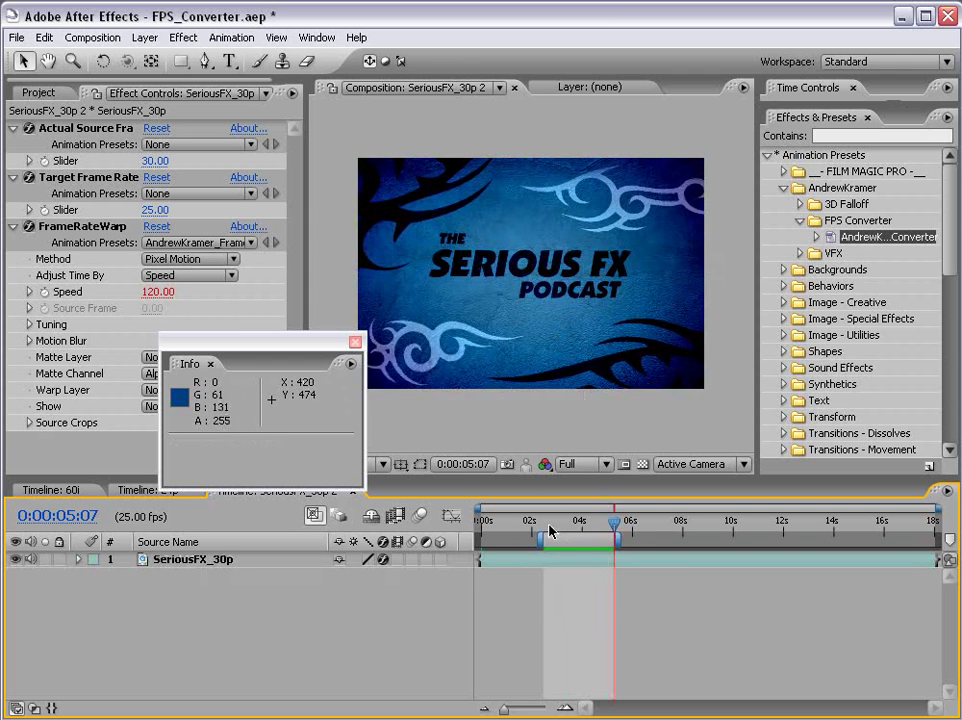
{"action": "left_click_drag", "start_coordinate": [547, 521], "coordinate": [571, 521]}
{"action": "key", "text": "grave"}
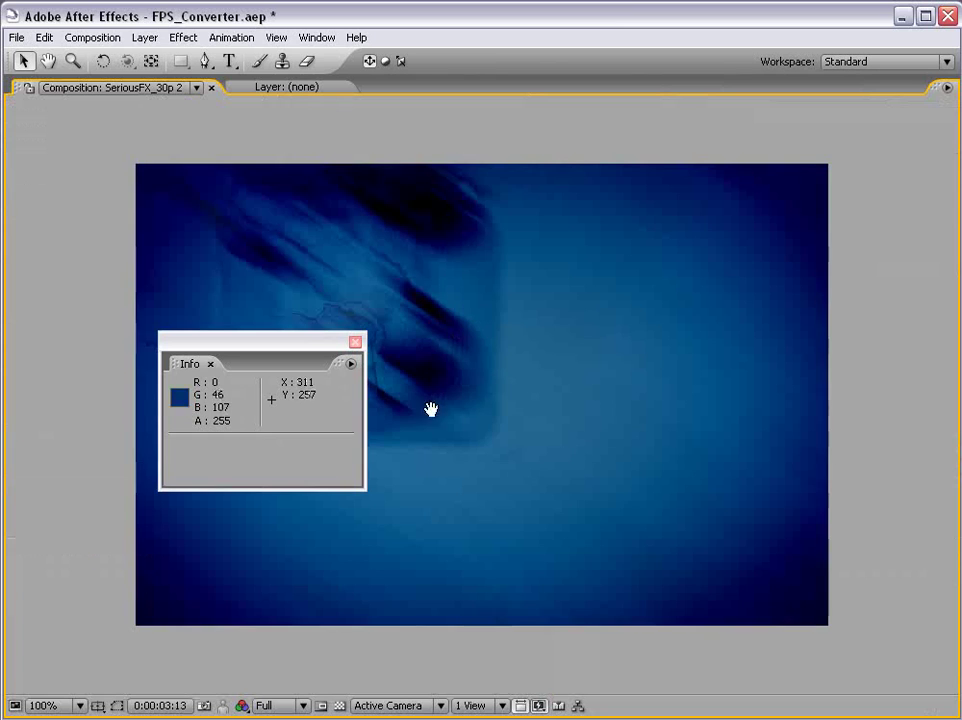
{"action": "left_click_drag", "start_coordinate": [429, 408], "coordinate": [571, 358]}
{"action": "left_click", "coordinate": [358, 343]}
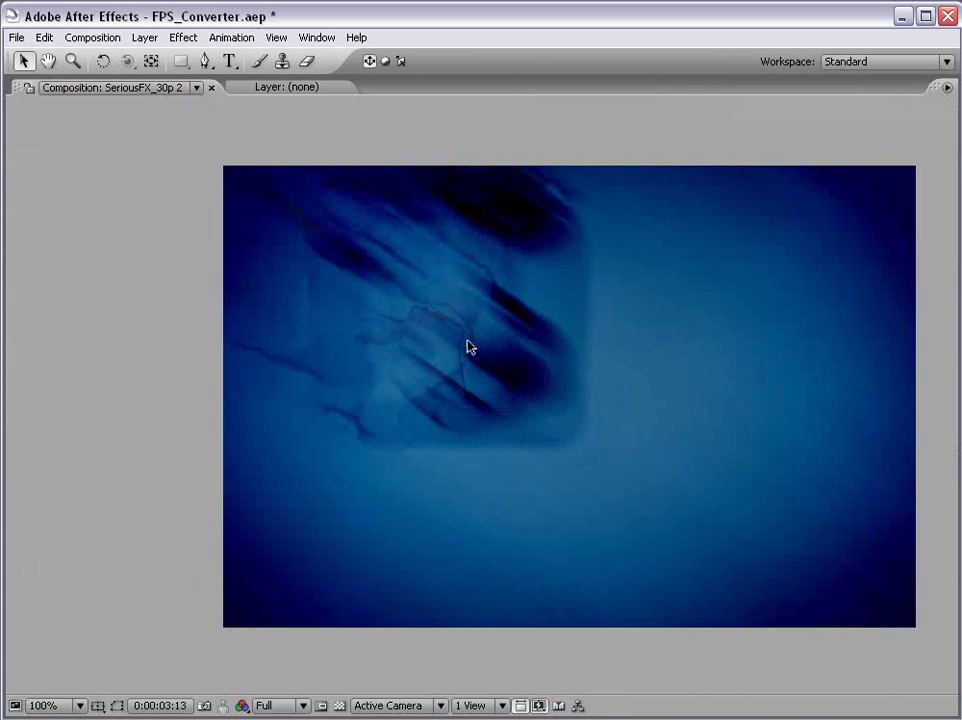
{"action": "key", "text": "grave"}
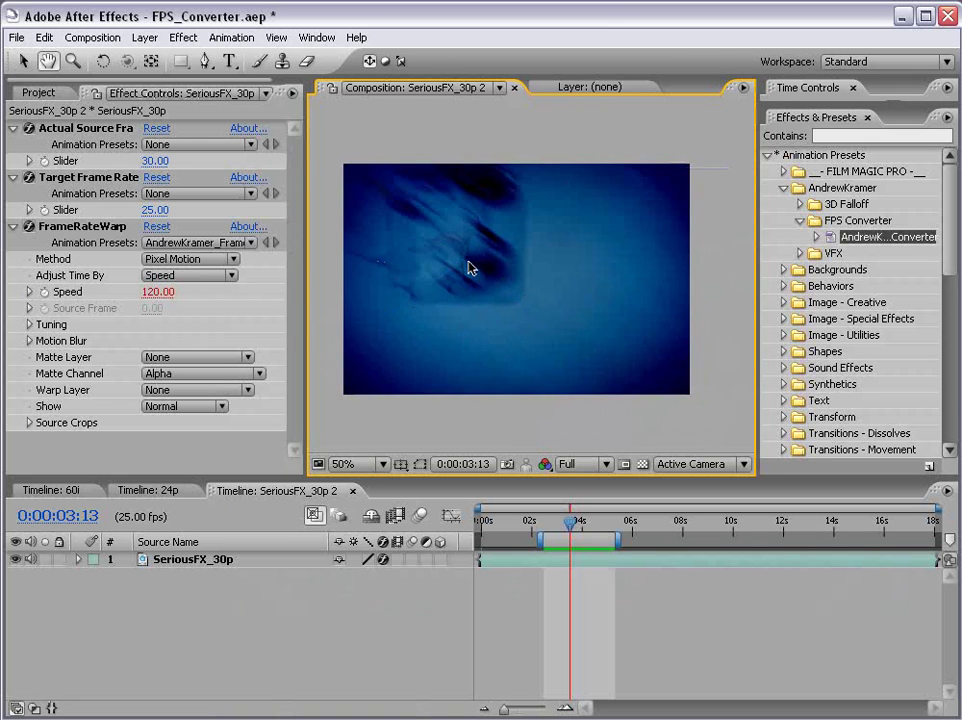
Step: Step back and forth frame by frame between about 0:00:03:10 and 0:00:03:14 to examine the logo transition for warping
{"action": "key", "text": "Page_Up"}
{"action": "key", "text": "Page_Up"}
{"action": "key", "text": "Page_Up"}
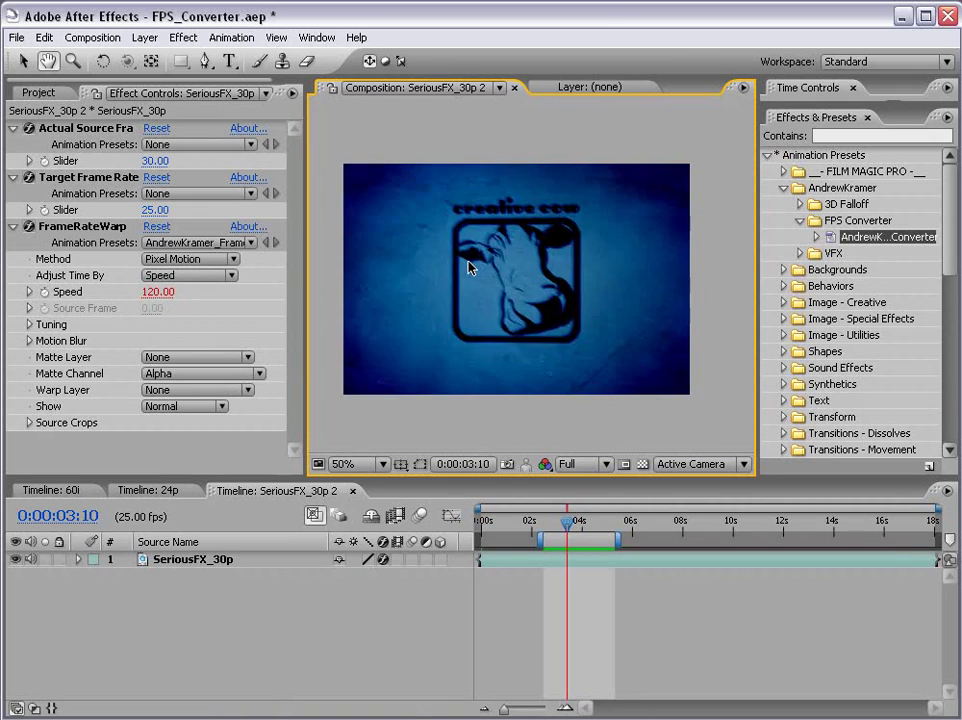
{"action": "key", "text": "Page_Down"}
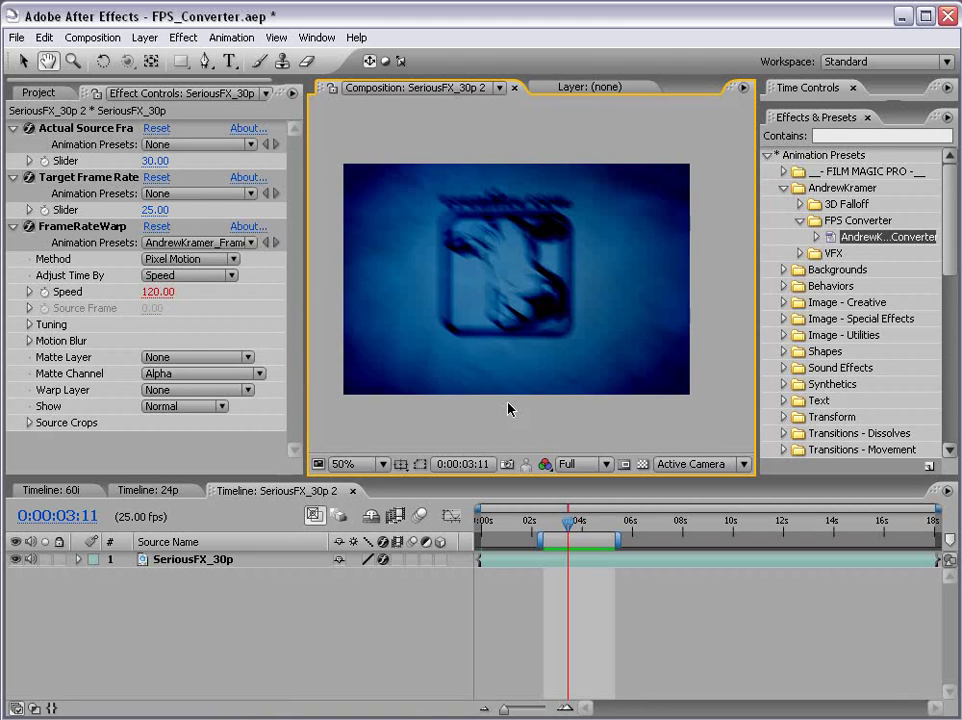
{"action": "key", "text": "Page_Down"}
{"action": "key", "text": "Page_Down"}
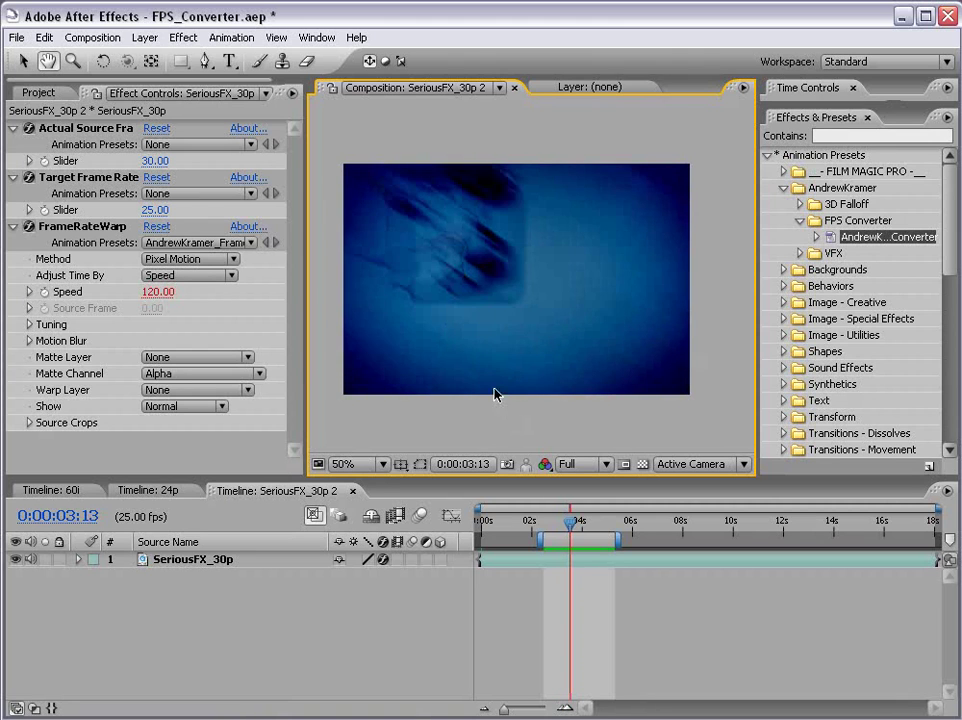
{"action": "key", "text": "Page_Up"}
{"action": "key", "text": "Page_Down"}
{"action": "key", "text": "Page_Down"}
{"action": "key", "text": "Page_Up"}
{"action": "key", "text": "Page_Down"}
{"action": "key", "text": "Page_Down"}
{"action": "key", "text": "Page_Up"}
{"action": "key", "text": "Page_Up"}
{"action": "key", "text": "Page_Up"}
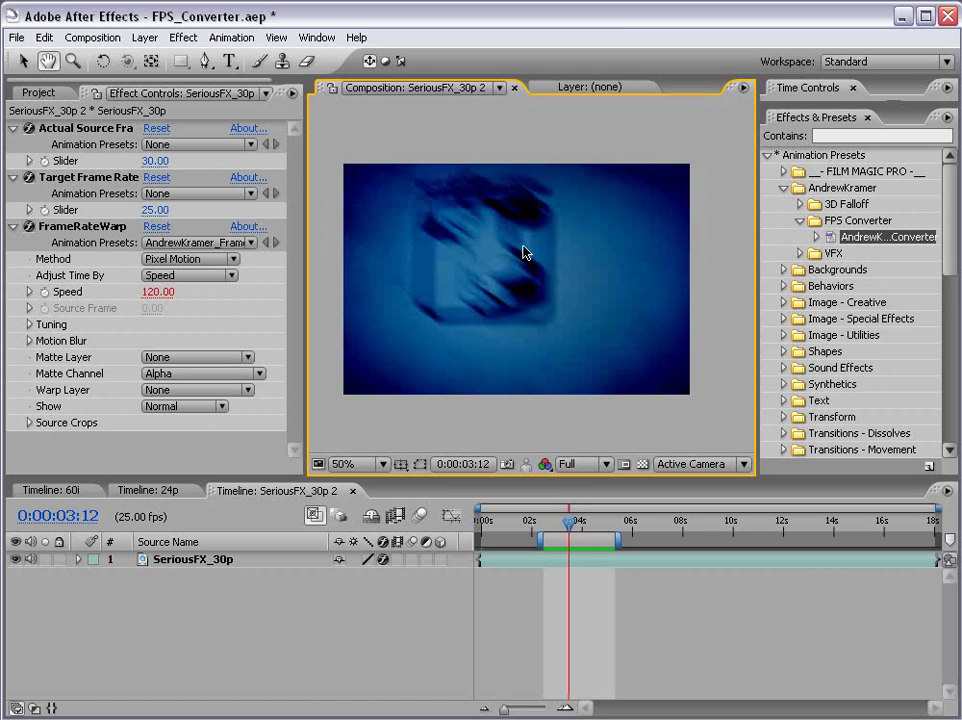
{"action": "key", "text": "Page_Down"}
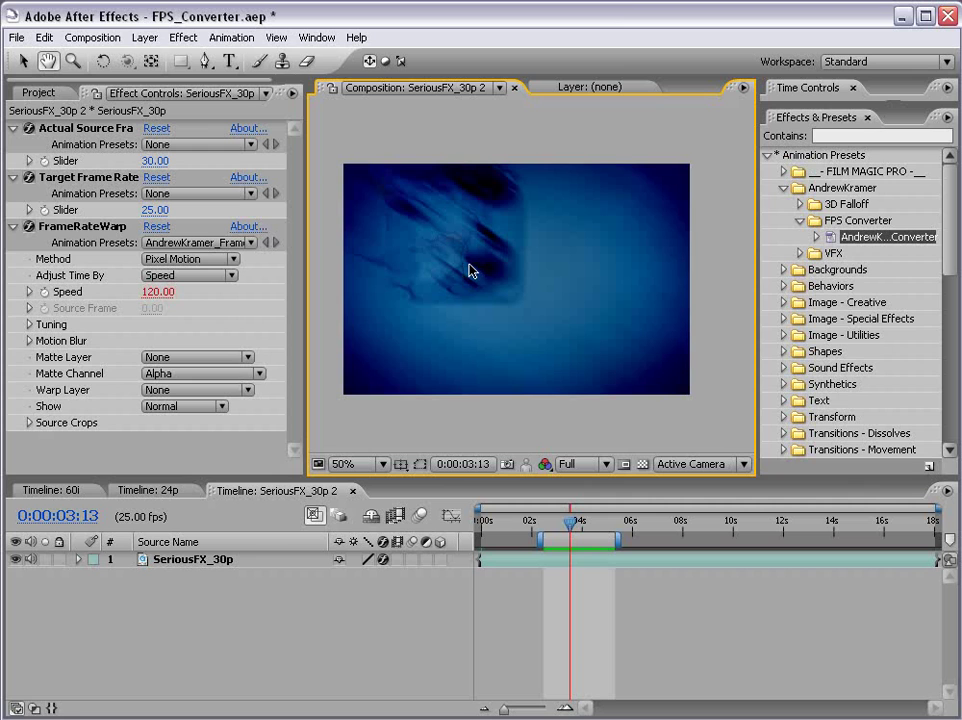
Step: Reveal the Error Threshold slider in FrameRateWarp's Tuning settings, enlarging the effect controls area to fit the parameters
{"action": "left_click", "coordinate": [92, 227]}
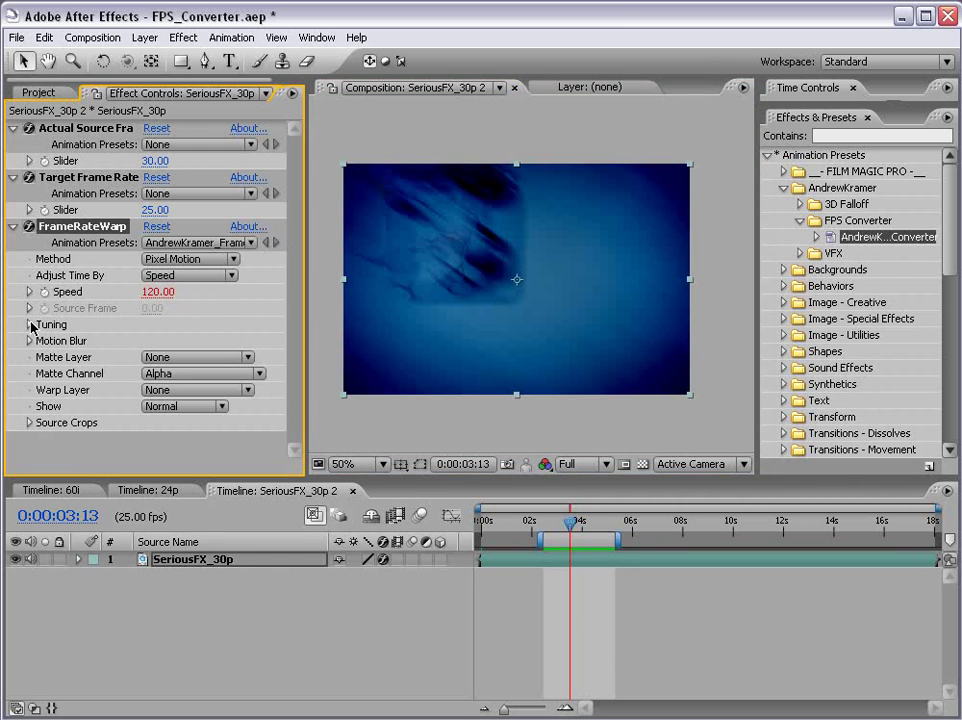
{"action": "left_click", "coordinate": [30, 325]}
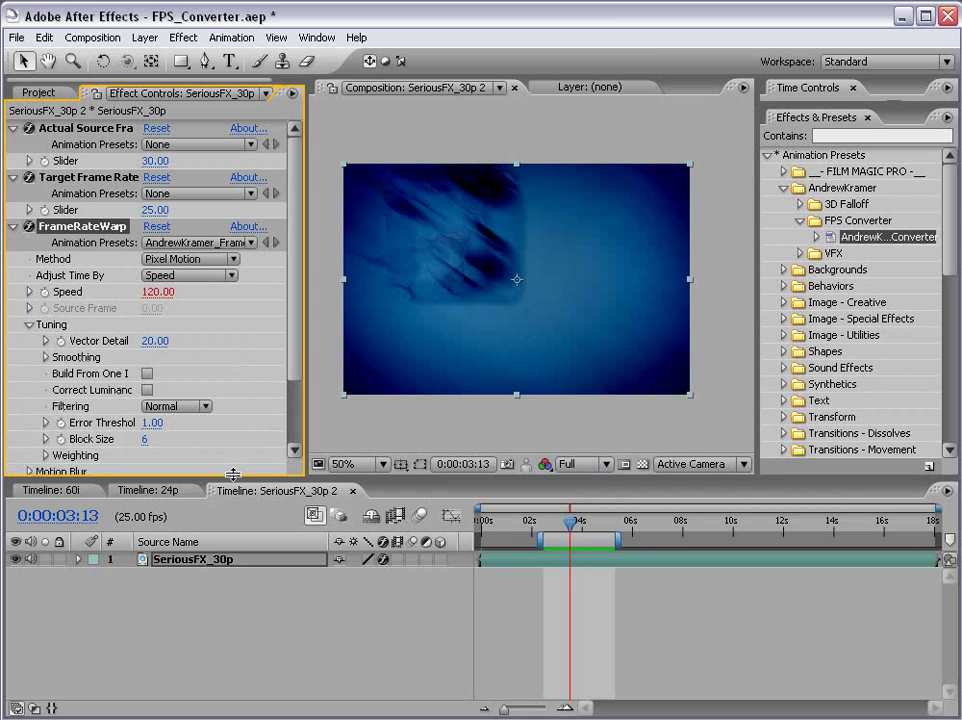
{"action": "left_click_drag", "start_coordinate": [233, 474], "coordinate": [233, 540]}
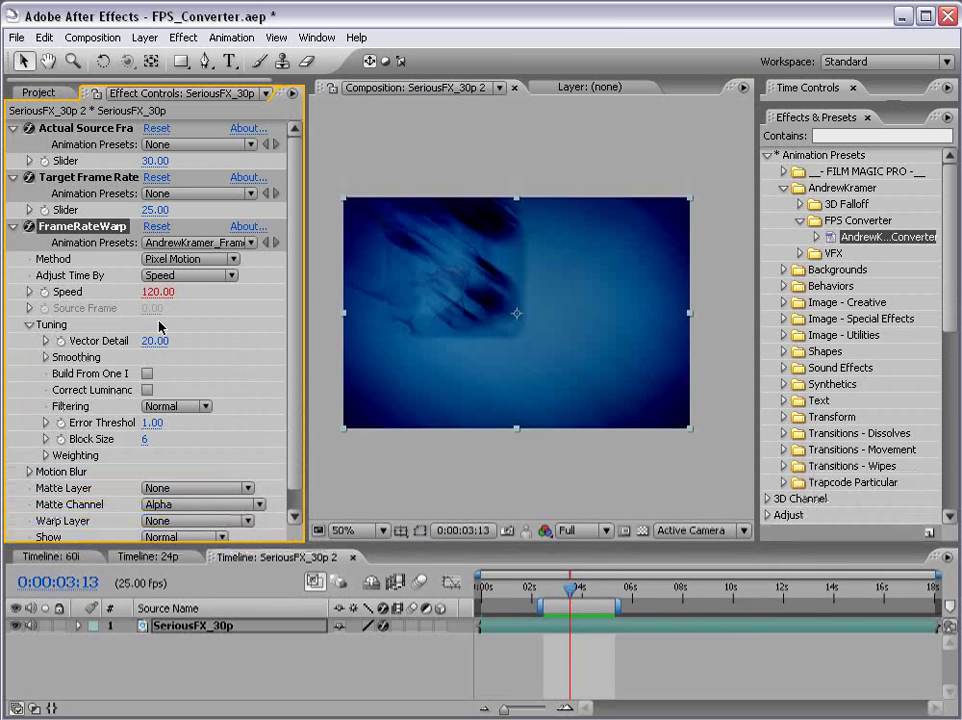
{"action": "left_click_drag", "start_coordinate": [307, 404], "coordinate": [331, 408]}
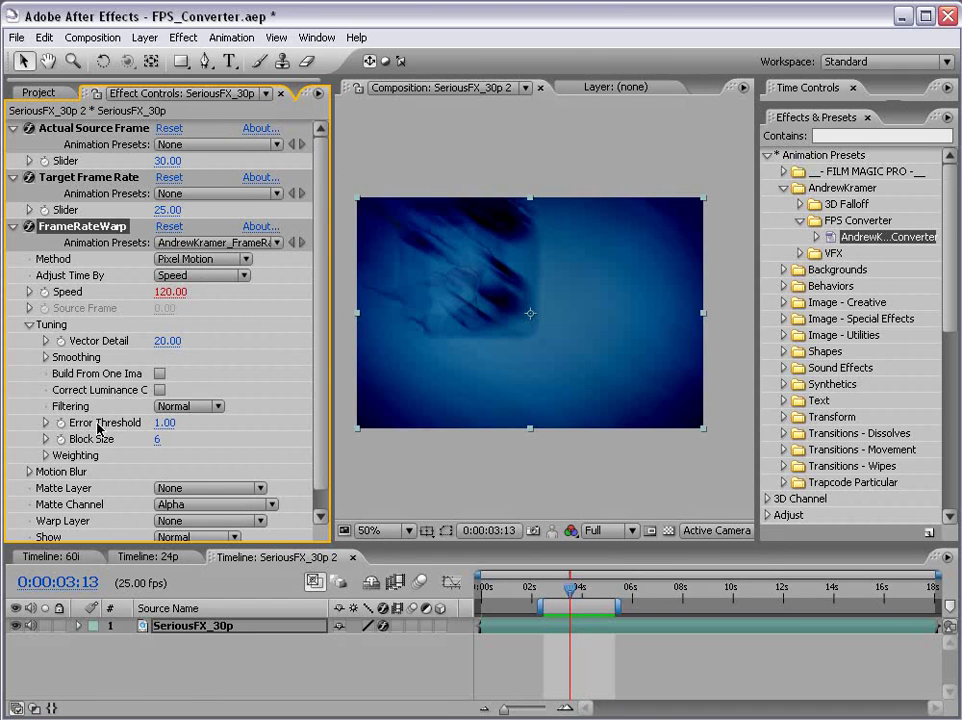
{"action": "left_click", "coordinate": [46, 423]}
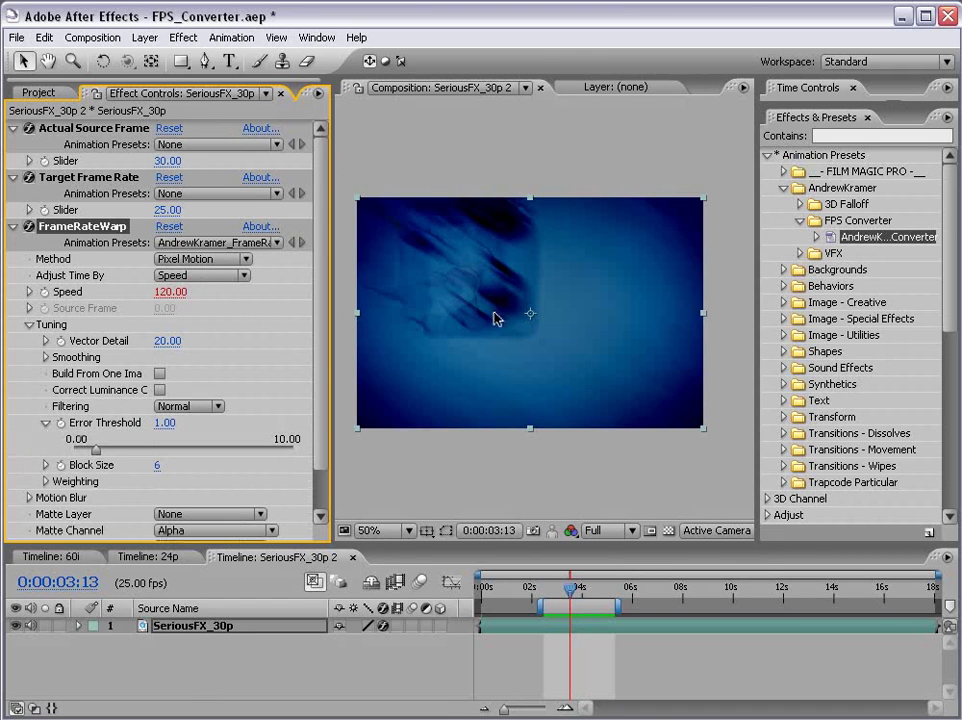
Step: Set the Error Threshold in FrameRateWarp's Tuning settings to 40 for the SeriousFX_30p layer
{"action": "left_click", "coordinate": [163, 423]}
{"action": "type", "text": "40"}
{"action": "key", "text": "Return"}
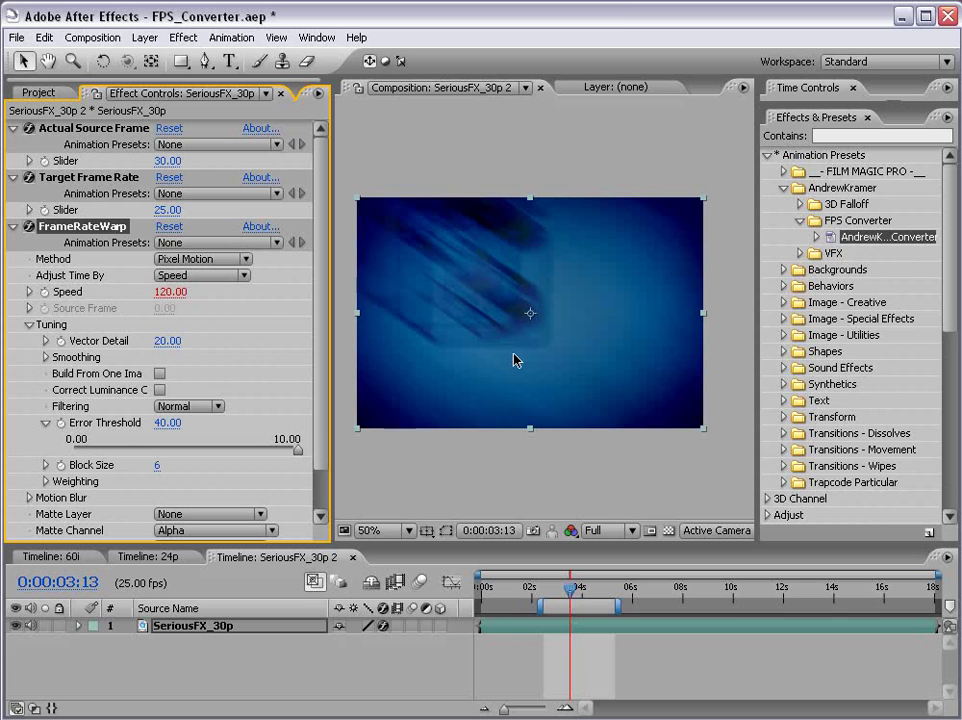
Step: Inspect the converted logo animation in a maximized composition view and restore the normal layout
{"action": "left_click", "coordinate": [474, 476]}
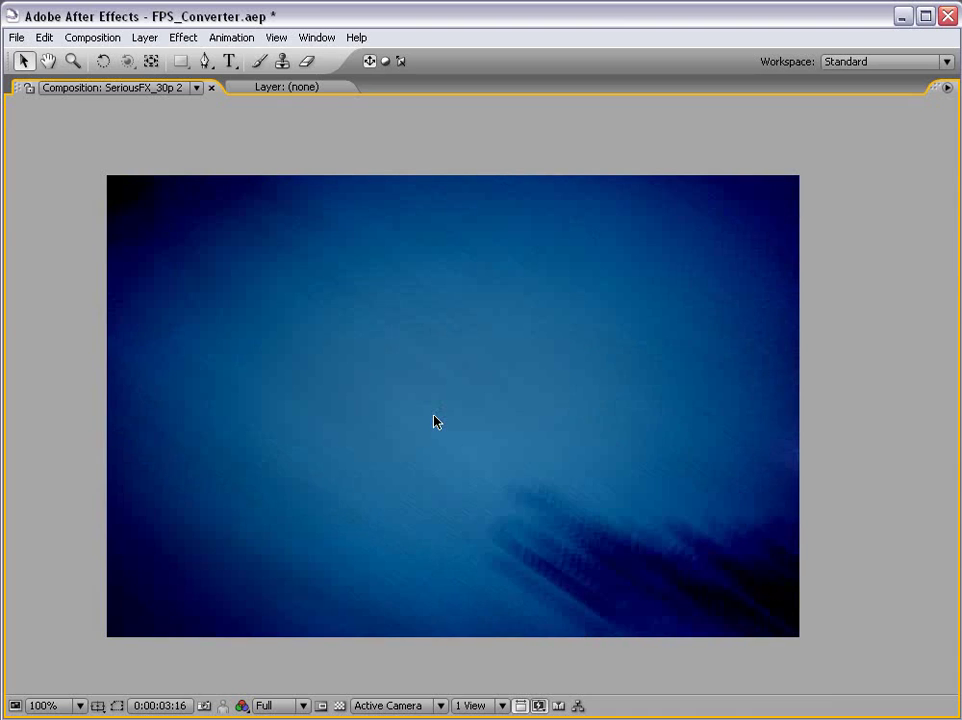
{"action": "key", "text": "grave"}
{"action": "scroll", "coordinate": [570, 450], "scroll_direction": "down", "scroll_amount": 1}
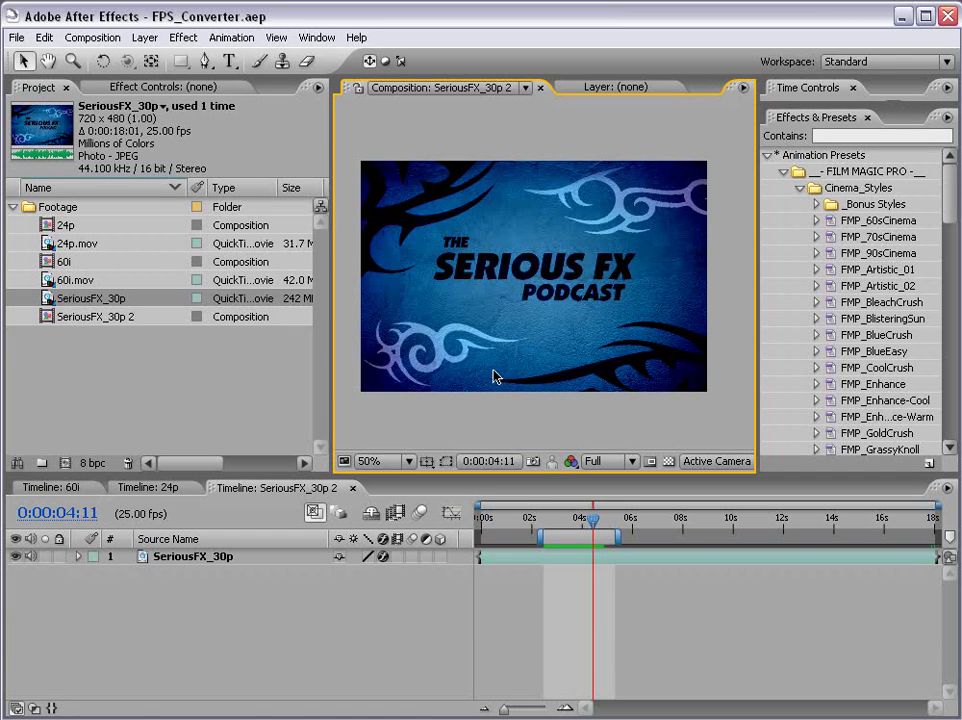
Step: Move to 0:00:04:04 and apply the PAL D1/DV preset to the SeriousFX_30p 2 composition's settings
{"action": "left_click", "coordinate": [584, 518]}
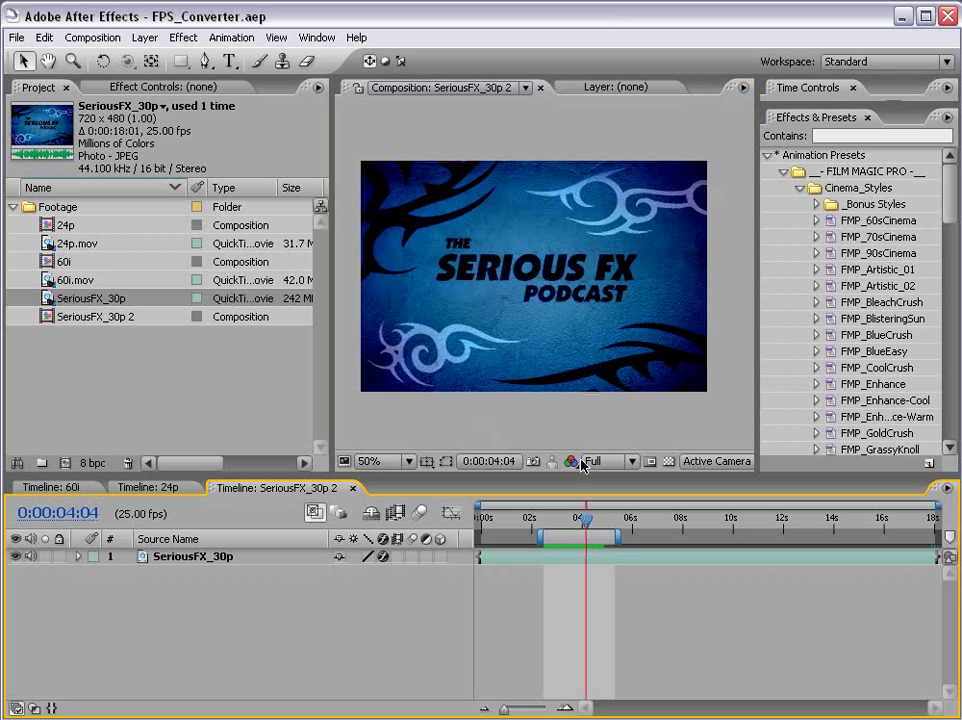
{"action": "left_click", "coordinate": [535, 419]}
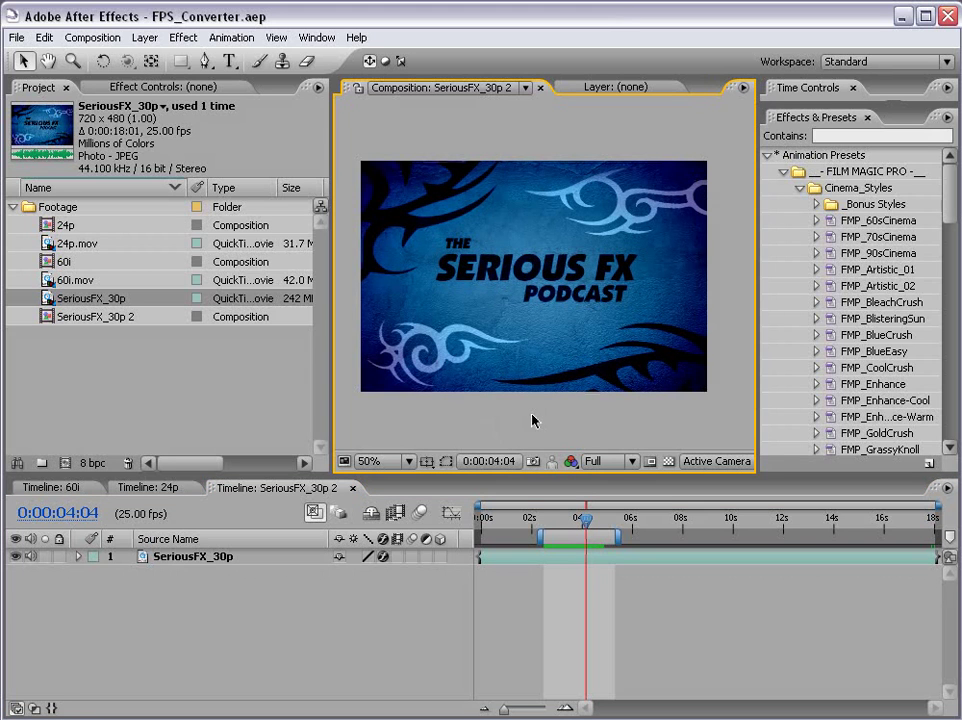
{"action": "left_click", "coordinate": [92, 37]}
{"action": "left_click", "coordinate": [108, 82]}
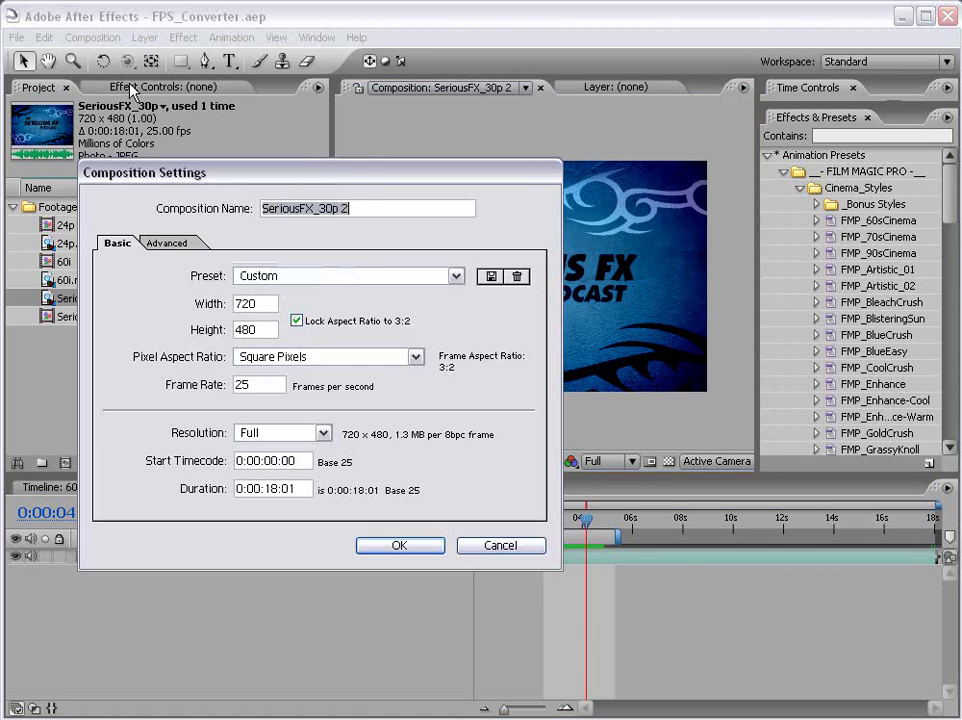
{"action": "left_click", "coordinate": [296, 277]}
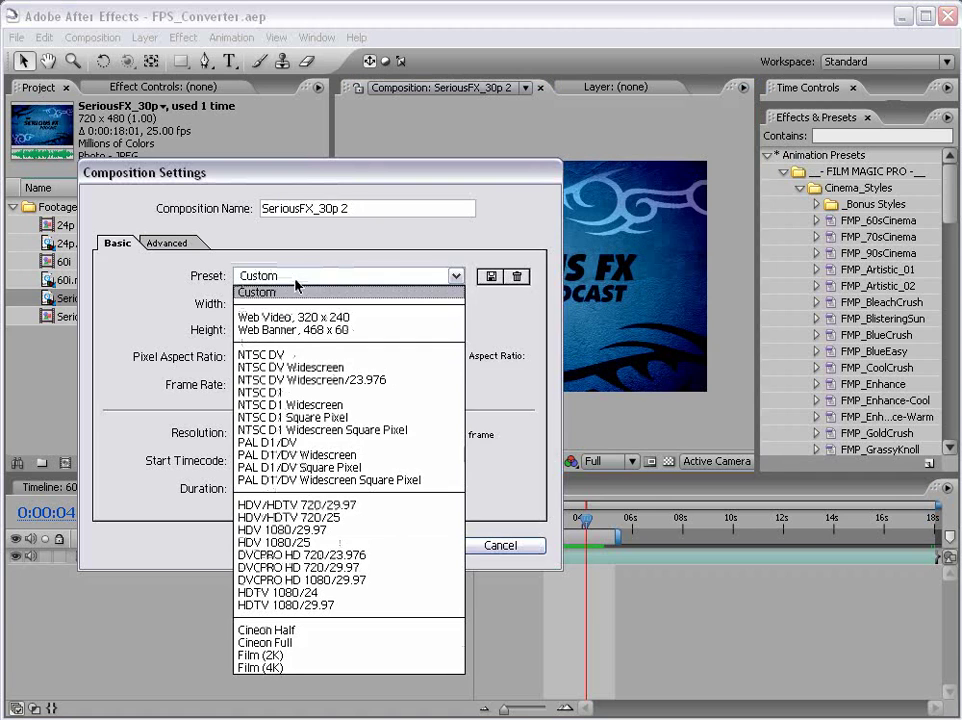
{"action": "left_click", "coordinate": [284, 444]}
{"action": "key", "text": "Tab"}
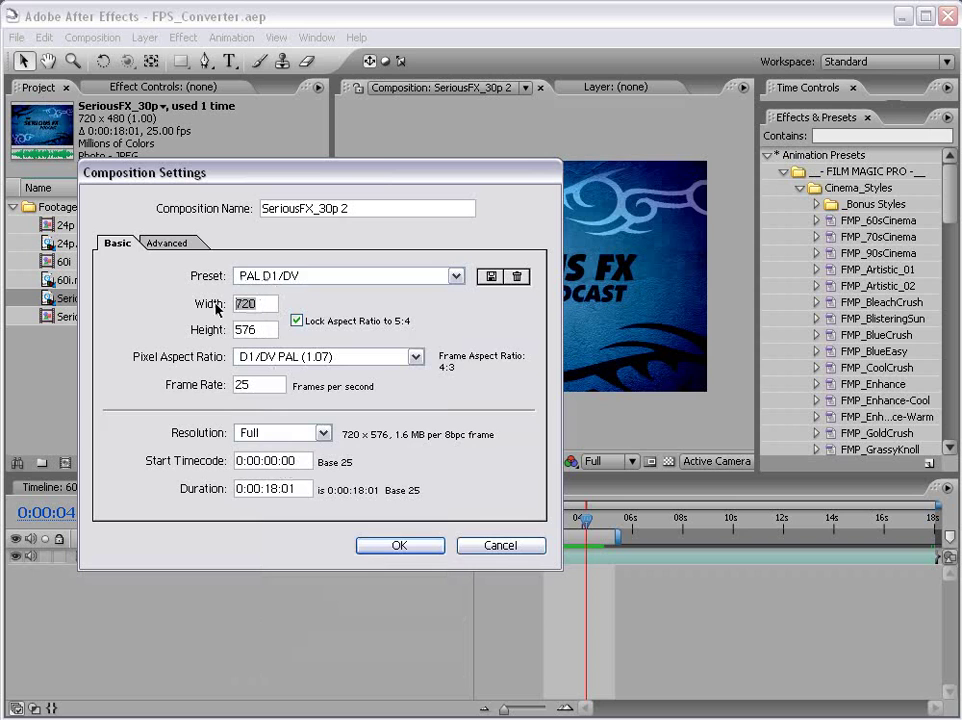
{"action": "double_click", "coordinate": [278, 386]}
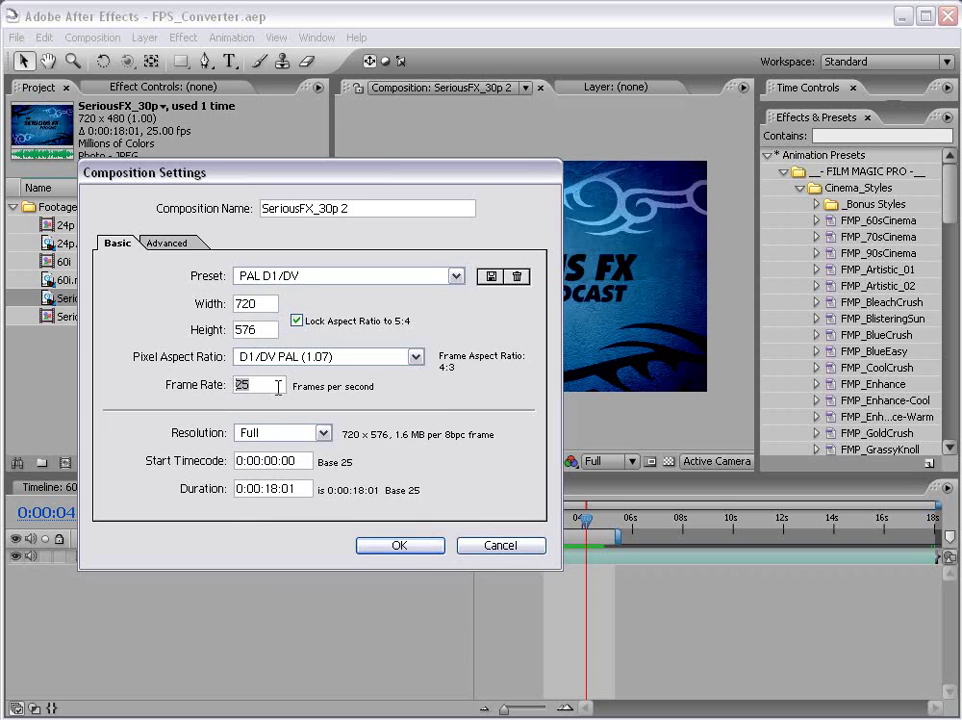
{"action": "left_click", "coordinate": [399, 545]}
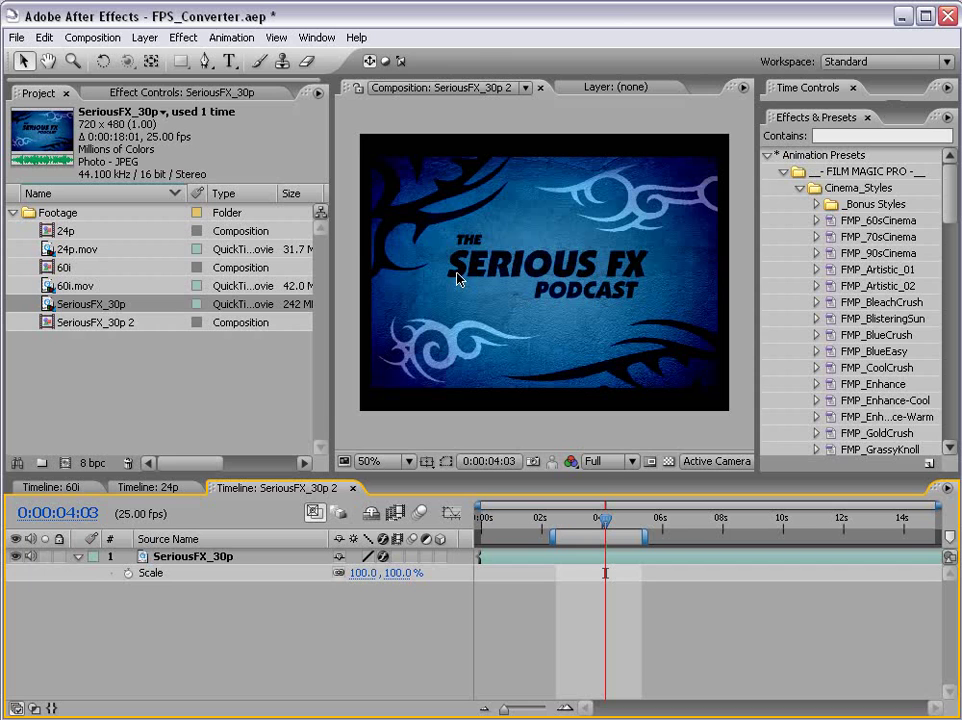
Step: Scale the SeriousFX_30p layer to fit the composition's width
{"action": "left_click", "coordinate": [425, 271]}
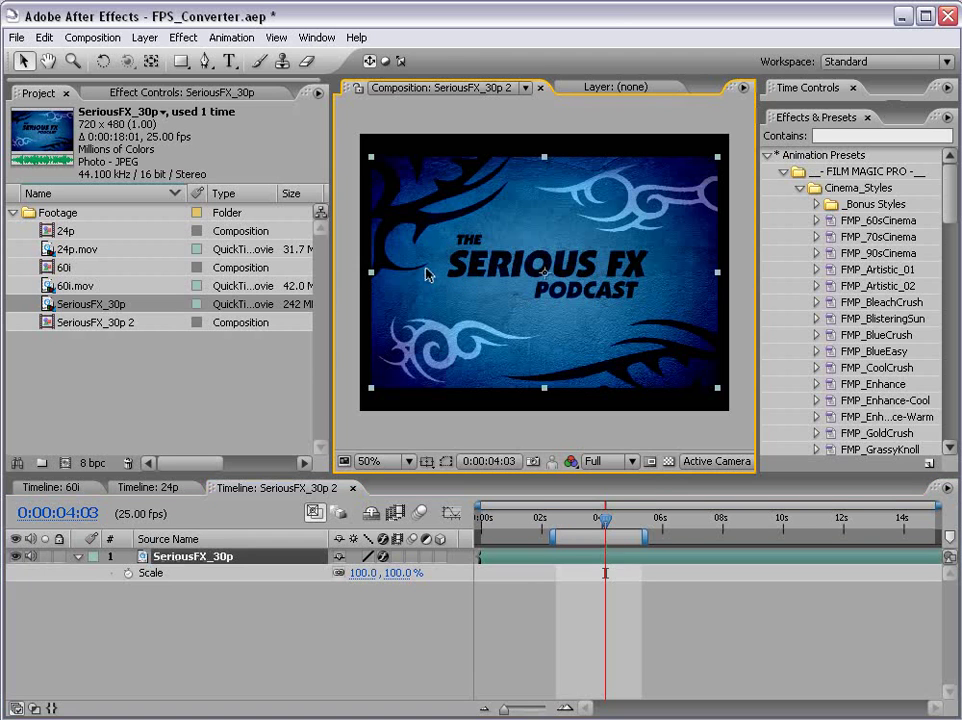
{"action": "right_click", "coordinate": [428, 272]}
{"action": "mouse_move", "coordinate": [468, 330]}
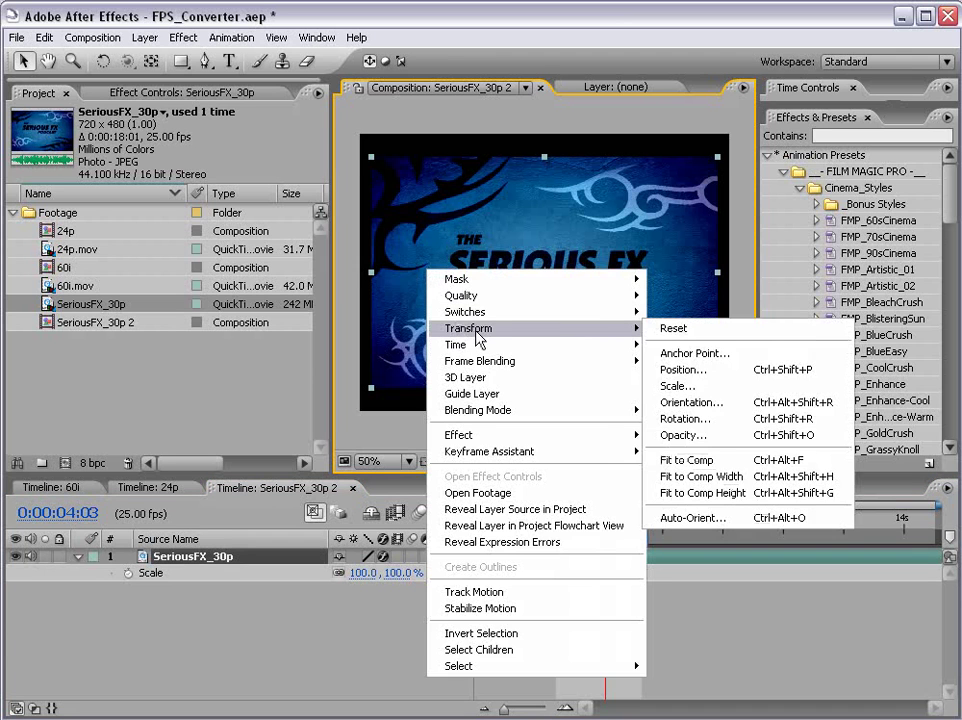
{"action": "left_click", "coordinate": [752, 484]}
Step: Try fitting the SeriousFX_30p layer to the composition's height, undo it, and deselect the layer
{"action": "right_click", "coordinate": [486, 340]}
{"action": "mouse_move", "coordinate": [531, 400]}
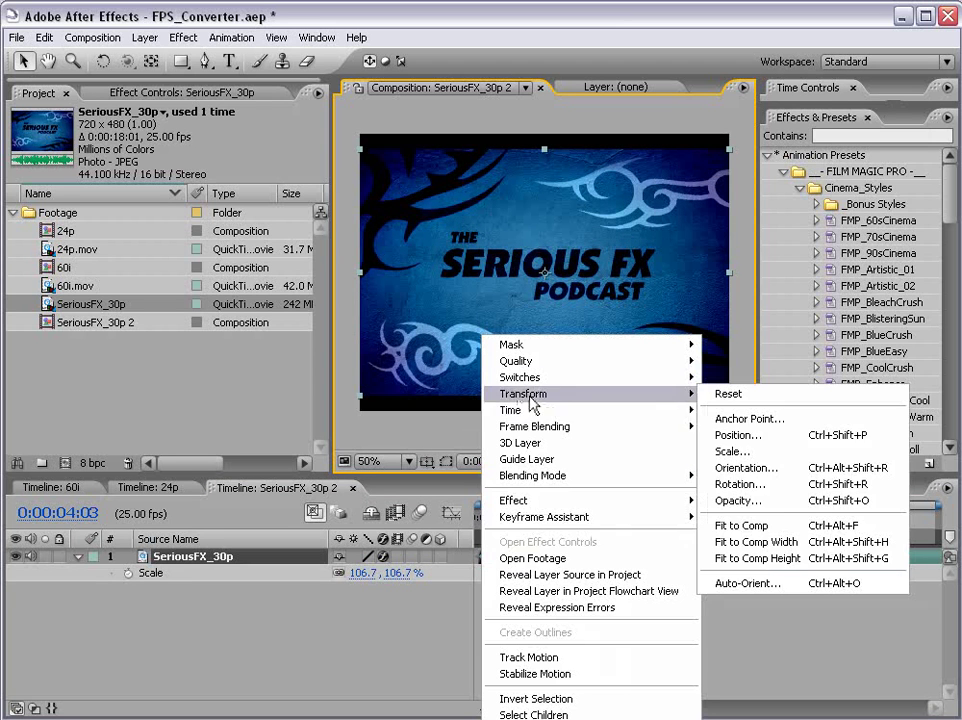
{"action": "left_click", "coordinate": [755, 558]}
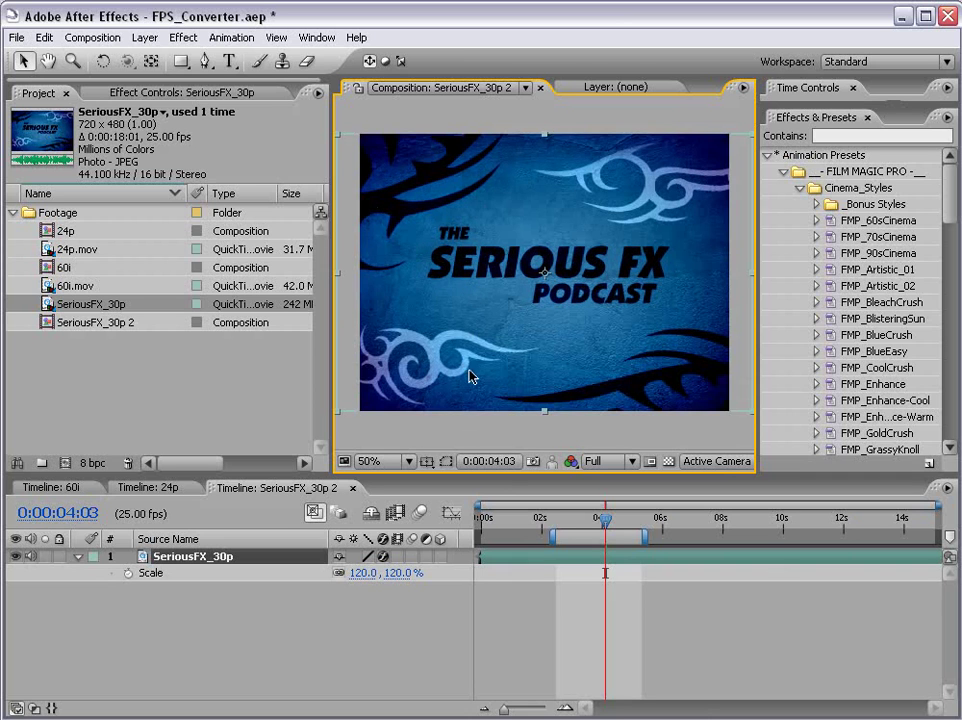
{"action": "key", "text": "ctrl+z"}
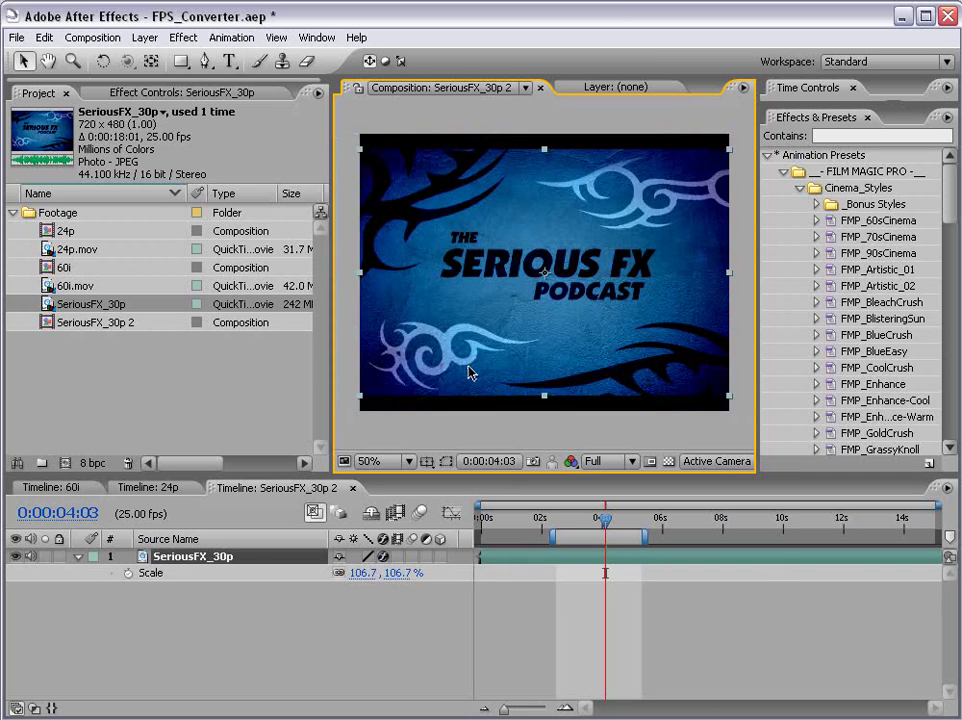
{"action": "left_click", "coordinate": [437, 418]}
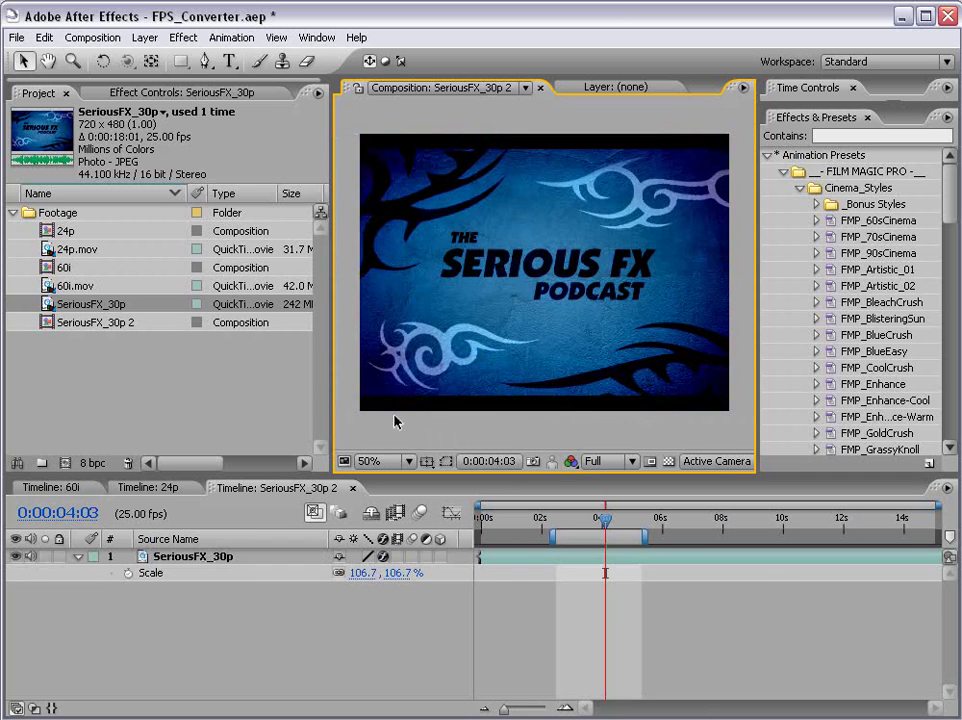
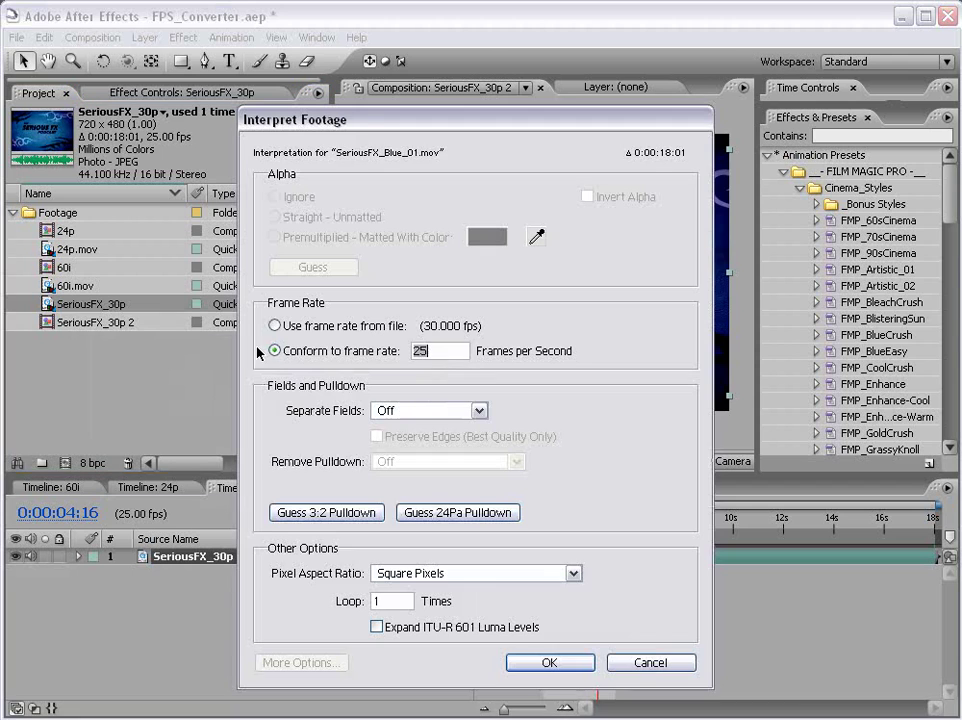
Step: Set the SeriousFX_30p footage interpretation to loop 2 times
{"action": "double_click", "coordinate": [403, 601]}
{"action": "type", "text": "2"}
{"action": "left_click", "coordinate": [549, 662]}
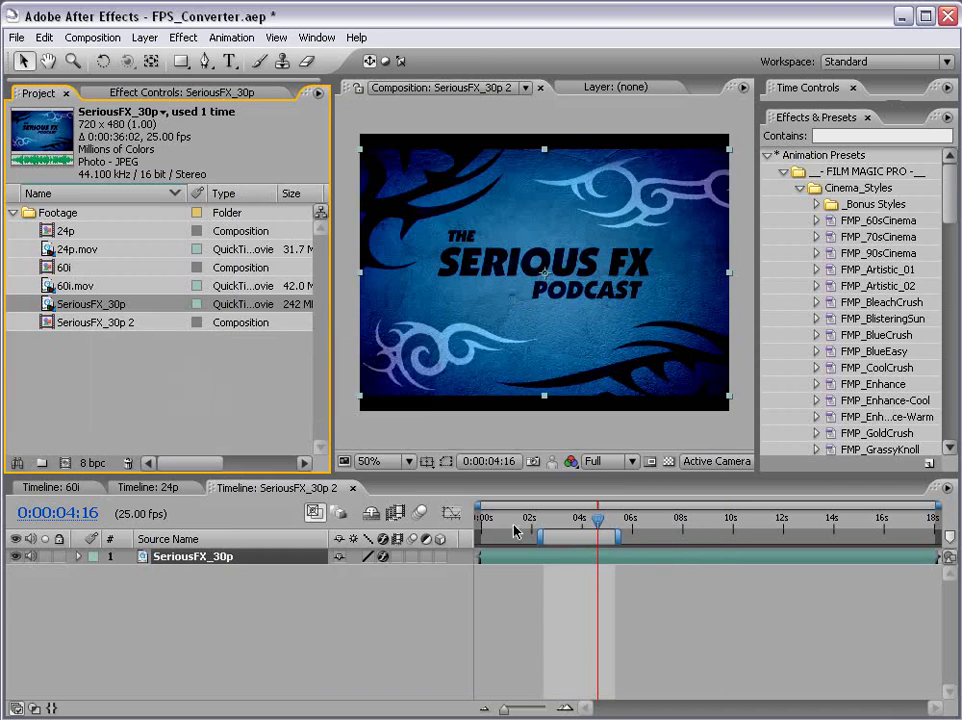
Step: Set the SeriousFX_30p 2 composition's duration to 0:00:25:01
{"action": "left_click", "coordinate": [92, 37]}
{"action": "left_click", "coordinate": [90, 68]}
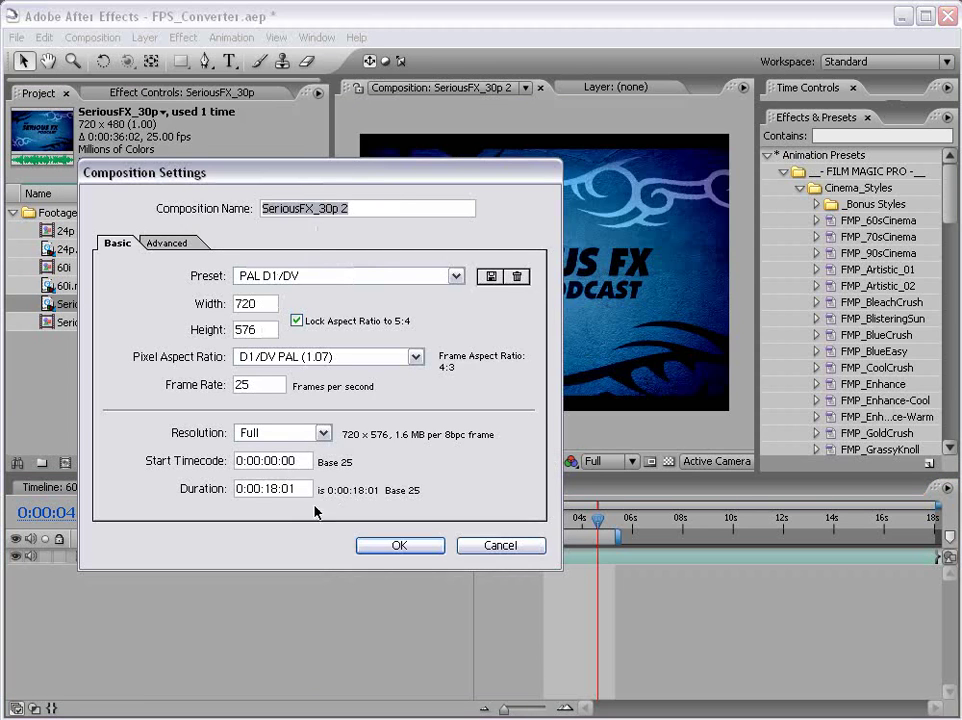
{"action": "double_click", "coordinate": [270, 488]}
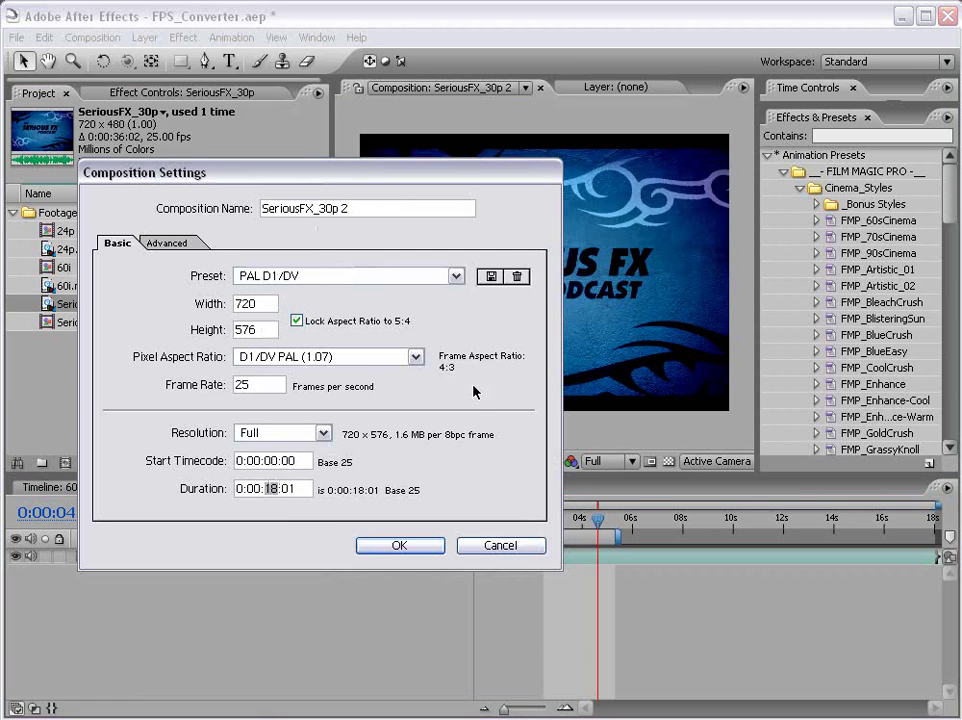
{"action": "type", "text": "25"}
{"action": "left_click", "coordinate": [403, 546]}
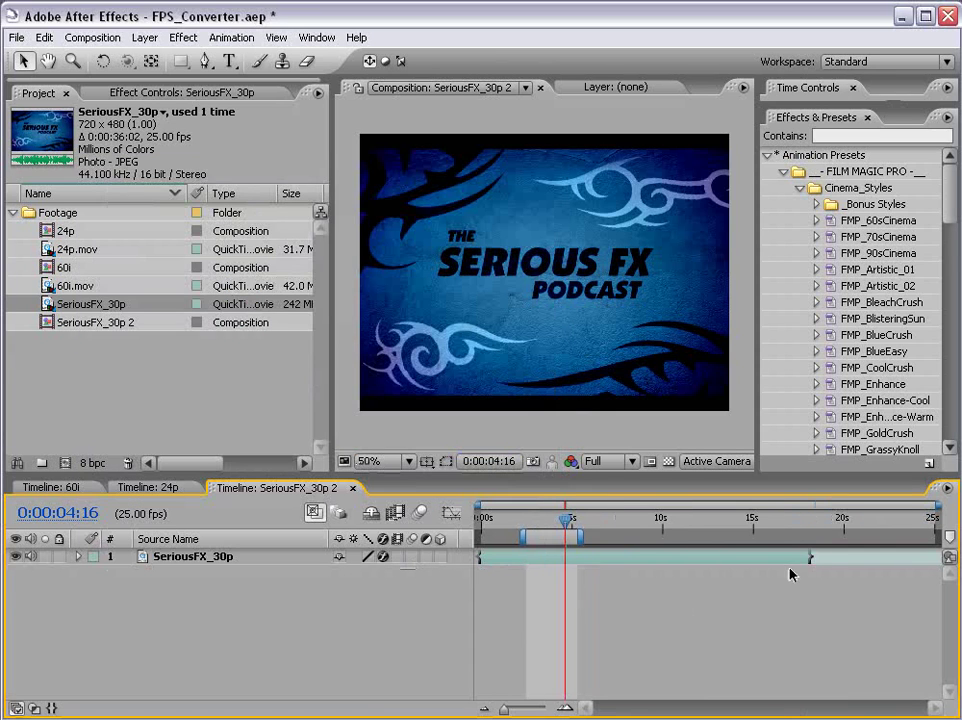
Step: Try extending the SeriousFX_30p layer to the composition's end, undo it along with the footage loop change, and deselect the layer
{"action": "left_click_drag", "start_coordinate": [813, 558], "coordinate": [940, 575]}
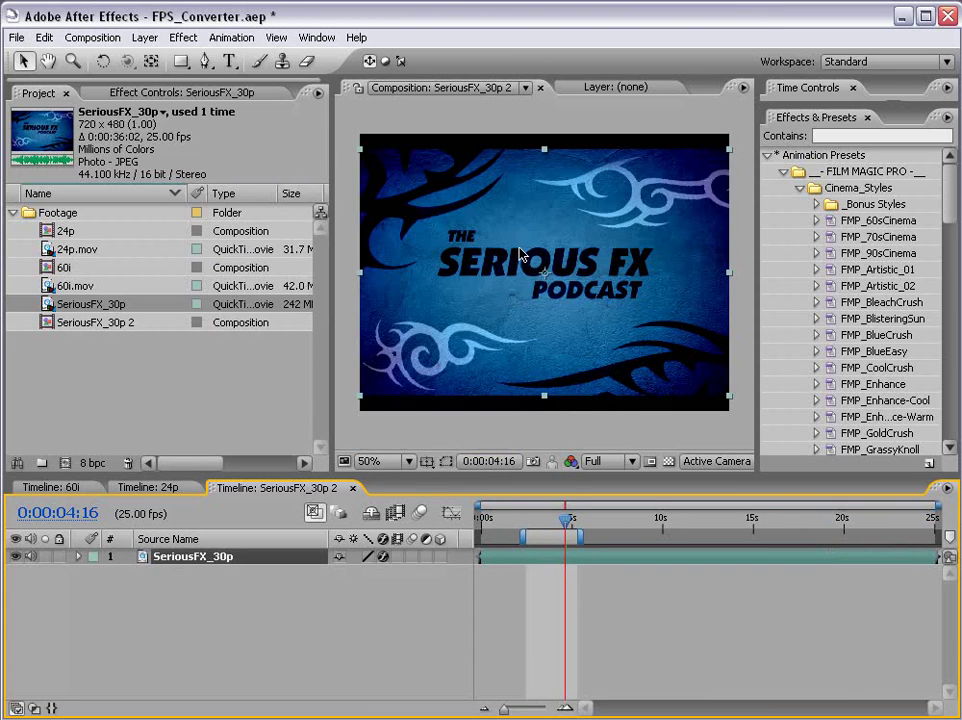
{"action": "key", "text": "ctrl+z"}
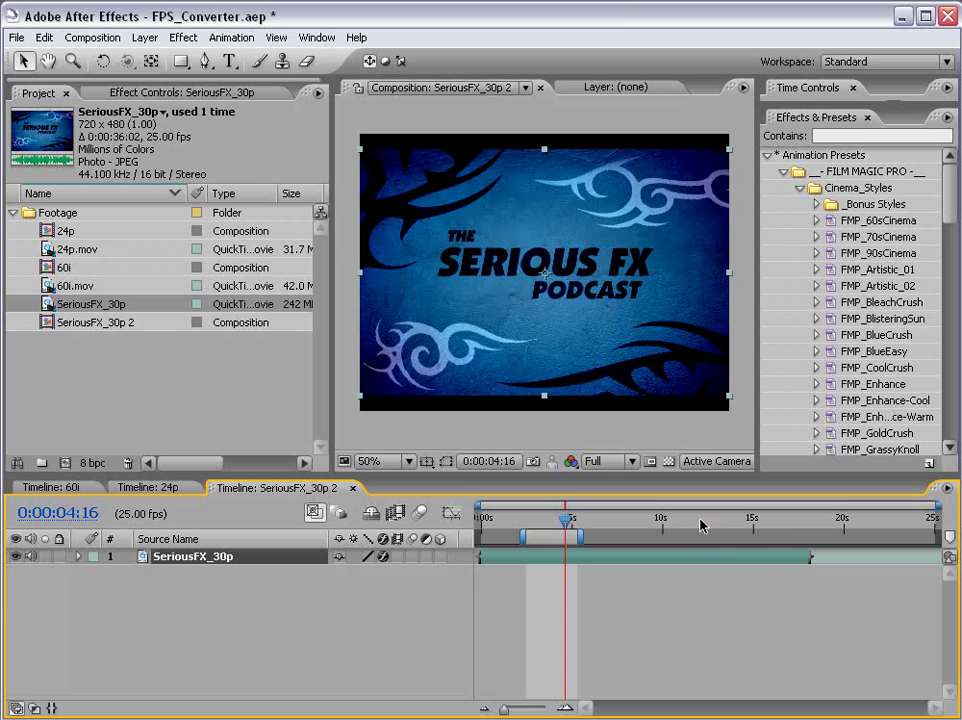
{"action": "left_click", "coordinate": [548, 587]}
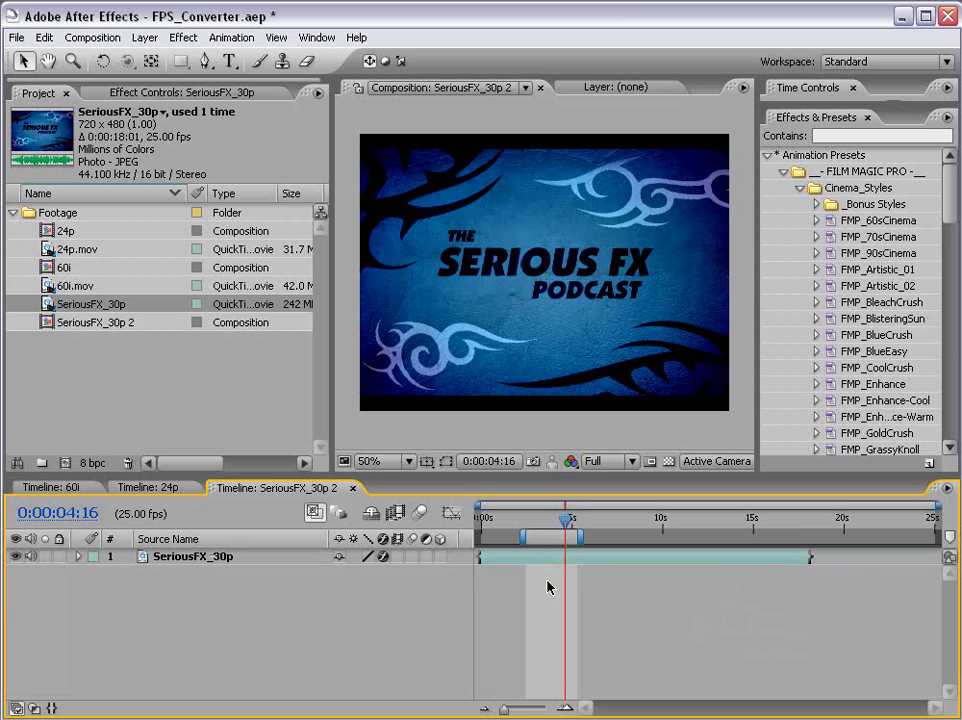
Step: Review the SeriousFX_30p footage's frame rate interpretation, comparing the file's own rate with conforming to 25 fps, and keep it conformed
{"action": "right_click", "coordinate": [95, 313]}
{"action": "mouse_move", "coordinate": [165, 349]}
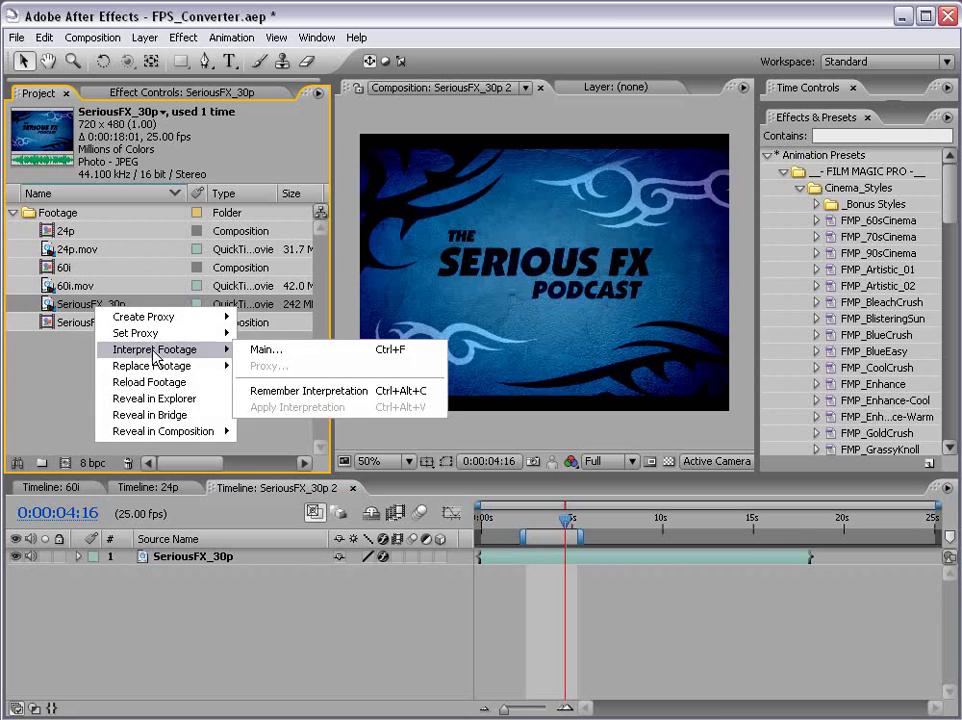
{"action": "left_click", "coordinate": [266, 350]}
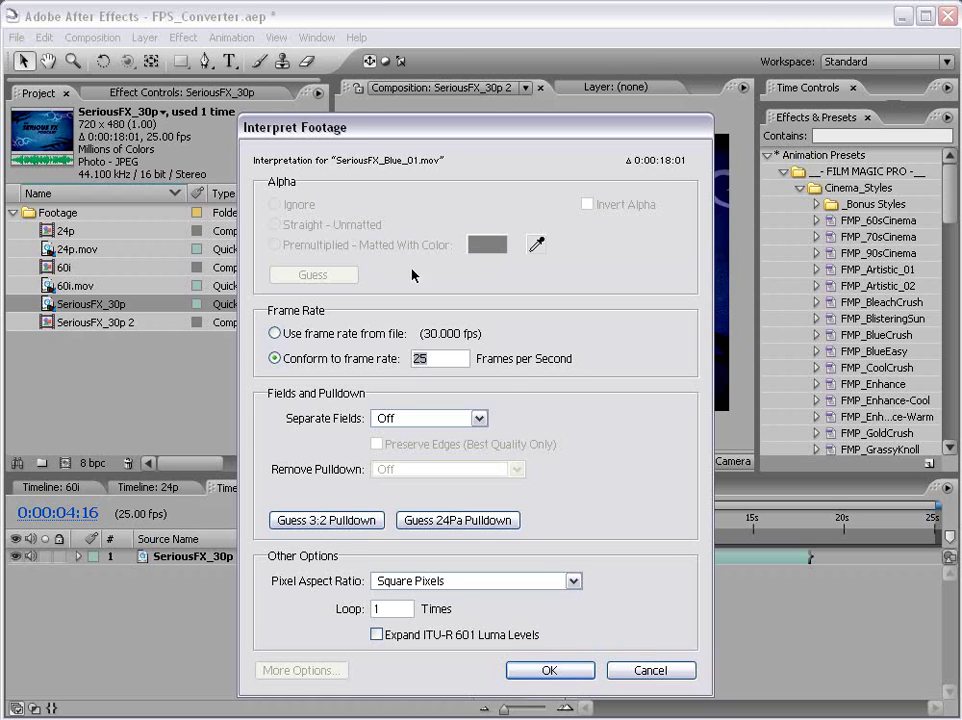
{"action": "left_click", "coordinate": [274, 334]}
{"action": "left_click", "coordinate": [275, 358]}
{"action": "left_click", "coordinate": [550, 668]}
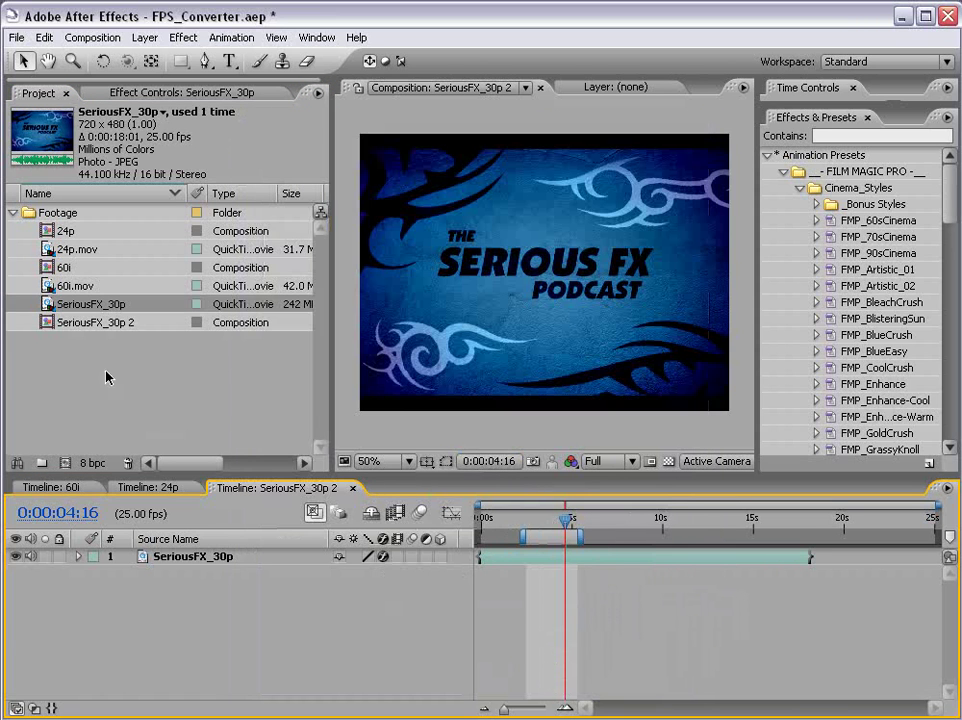
Step: Shorten the SeriousFX_30p 2 composition's duration to 0:00:15:01 and check its end and start
{"action": "left_click", "coordinate": [95, 37]}
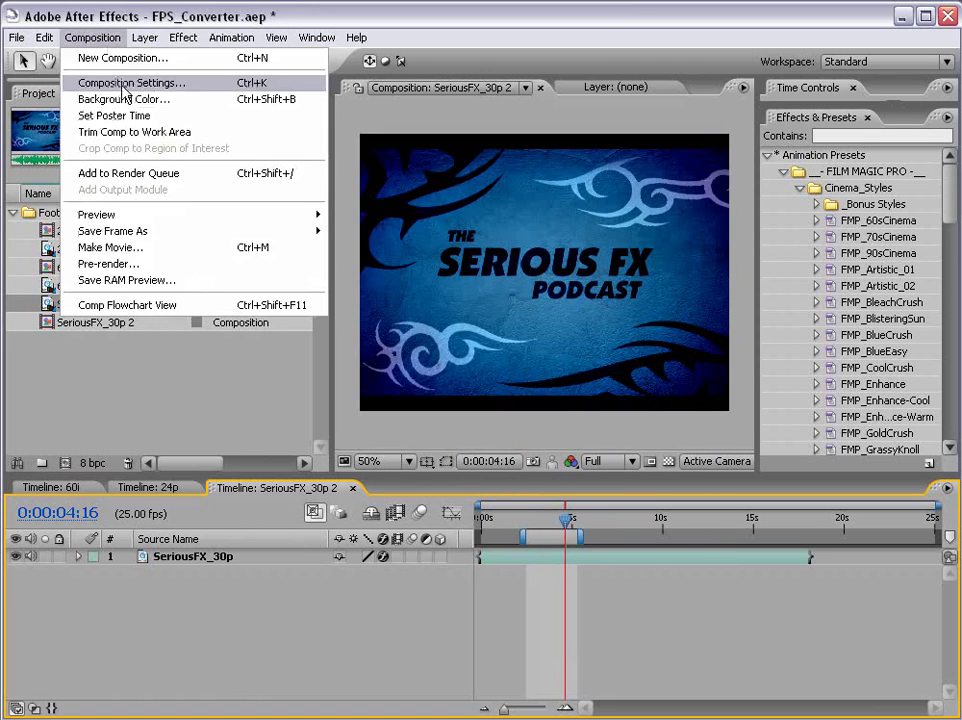
{"action": "left_click", "coordinate": [105, 81]}
{"action": "left_click", "coordinate": [268, 488]}
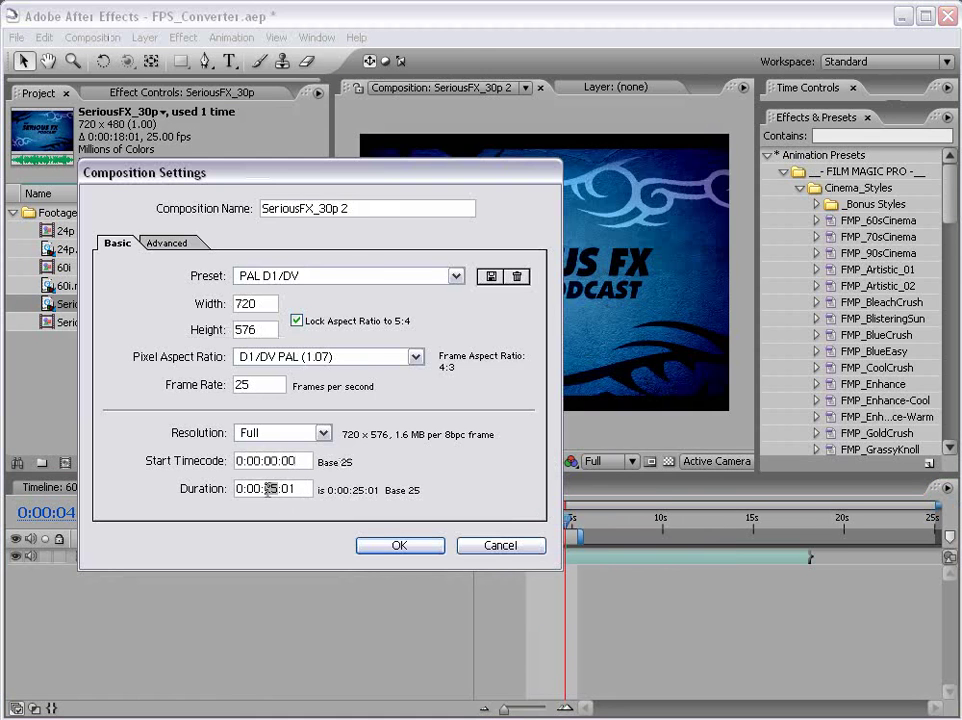
{"action": "key", "text": "BackSpace"}
{"action": "type", "text": "1"}
{"action": "left_click", "coordinate": [396, 544]}
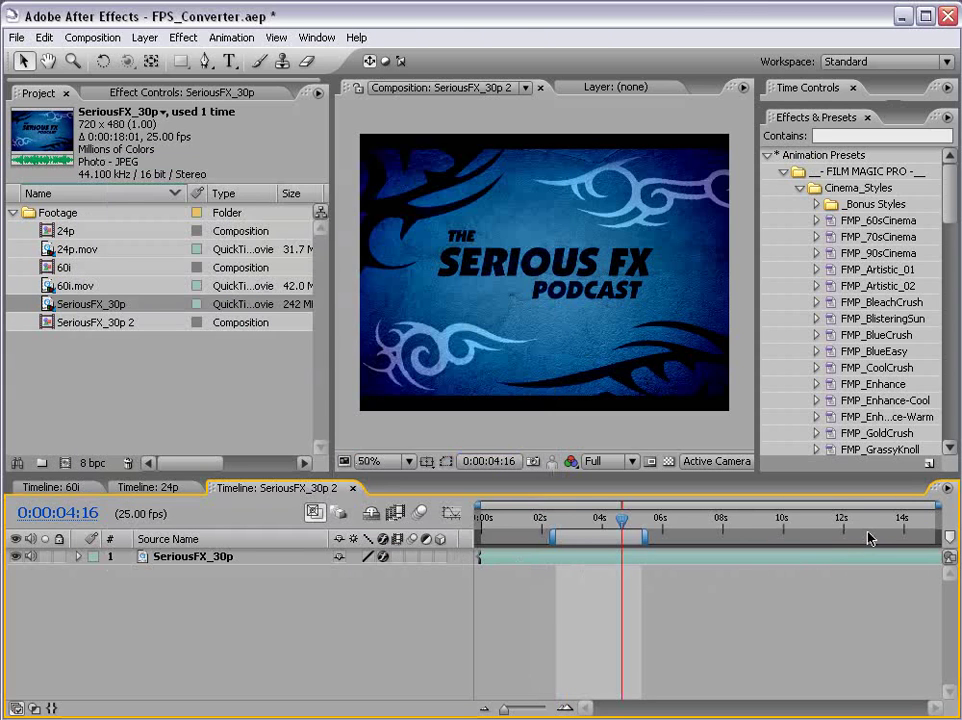
{"action": "key", "text": "End"}
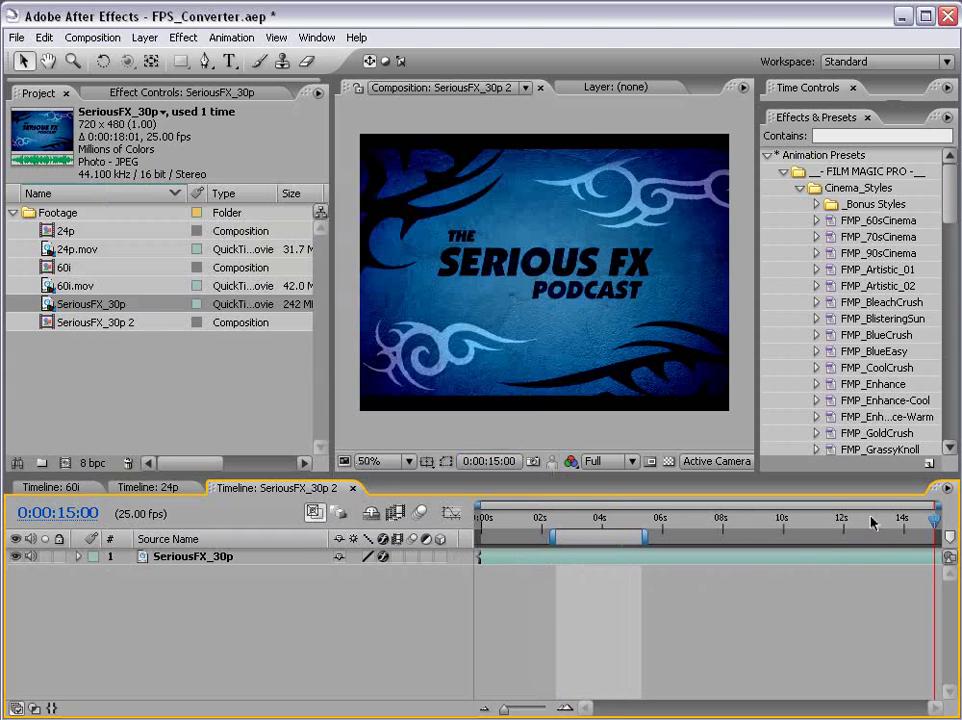
{"action": "key", "text": "Home"}
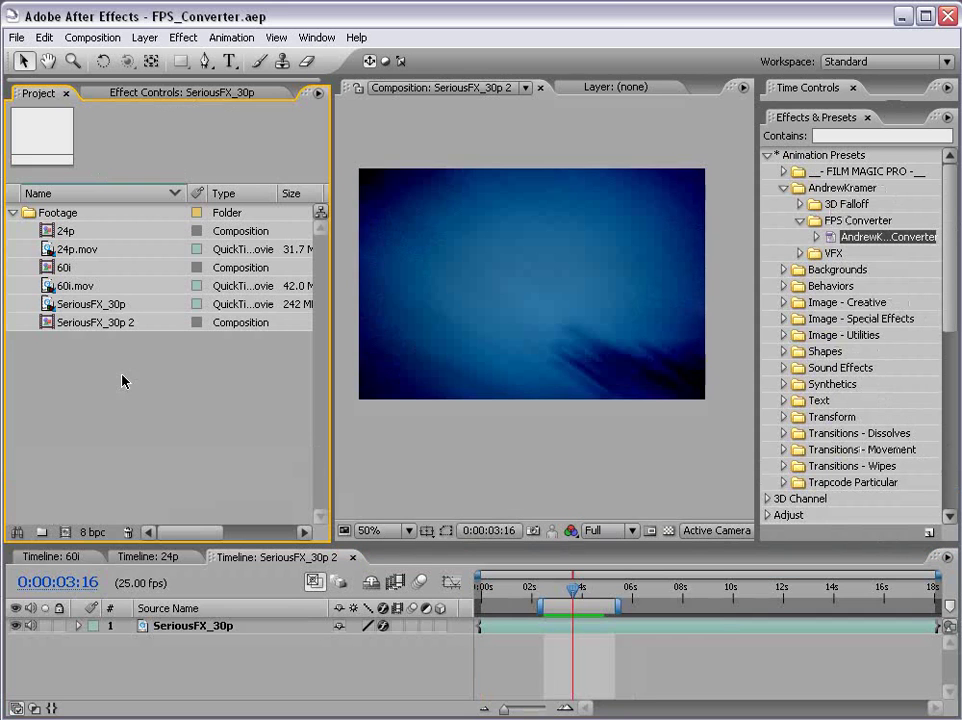
Step: Open the 24p composition, show the effects of its 24p.mov layer, and set FrameRateWarp's Method to Frame Mix
{"action": "left_click", "coordinate": [148, 556]}
{"action": "left_click", "coordinate": [543, 627]}
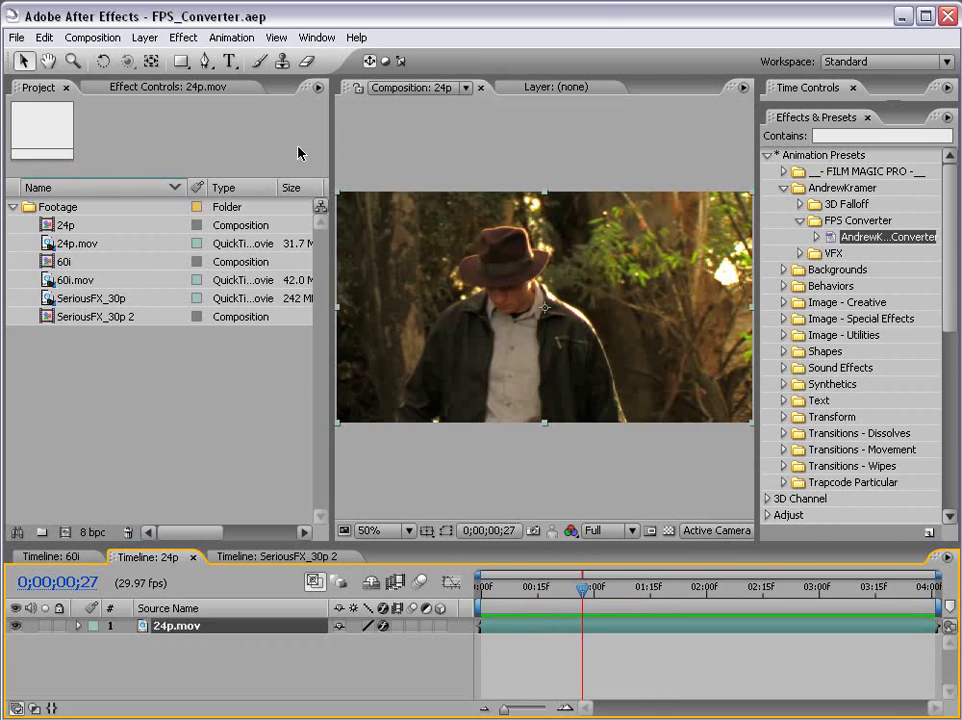
{"action": "left_click", "coordinate": [152, 88]}
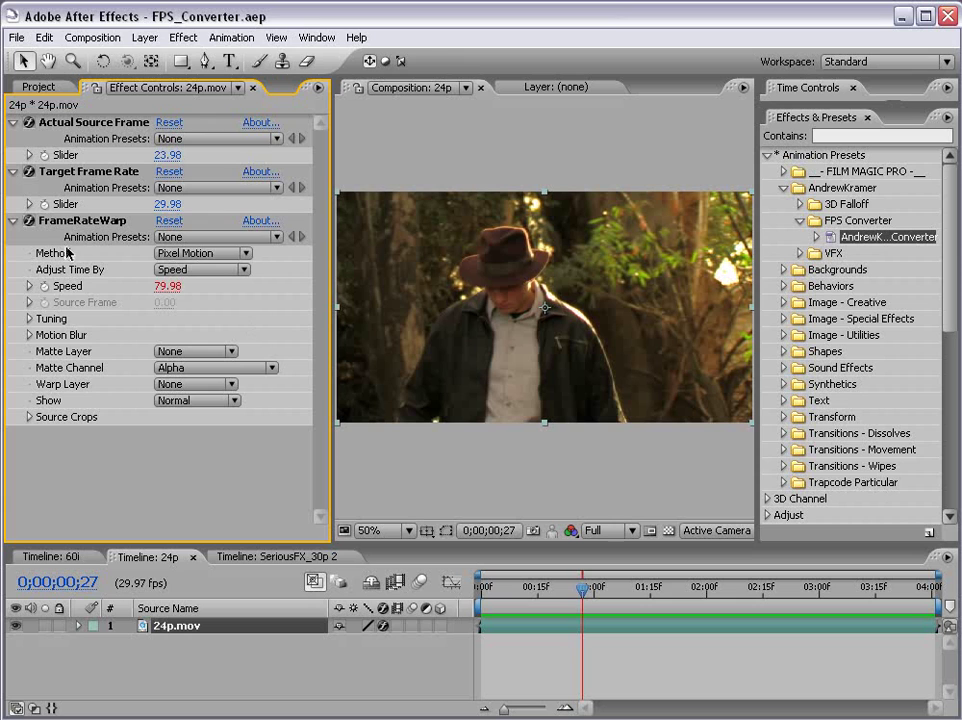
{"action": "left_click", "coordinate": [205, 254]}
{"action": "left_click", "coordinate": [195, 254]}
{"action": "left_click", "coordinate": [222, 257]}
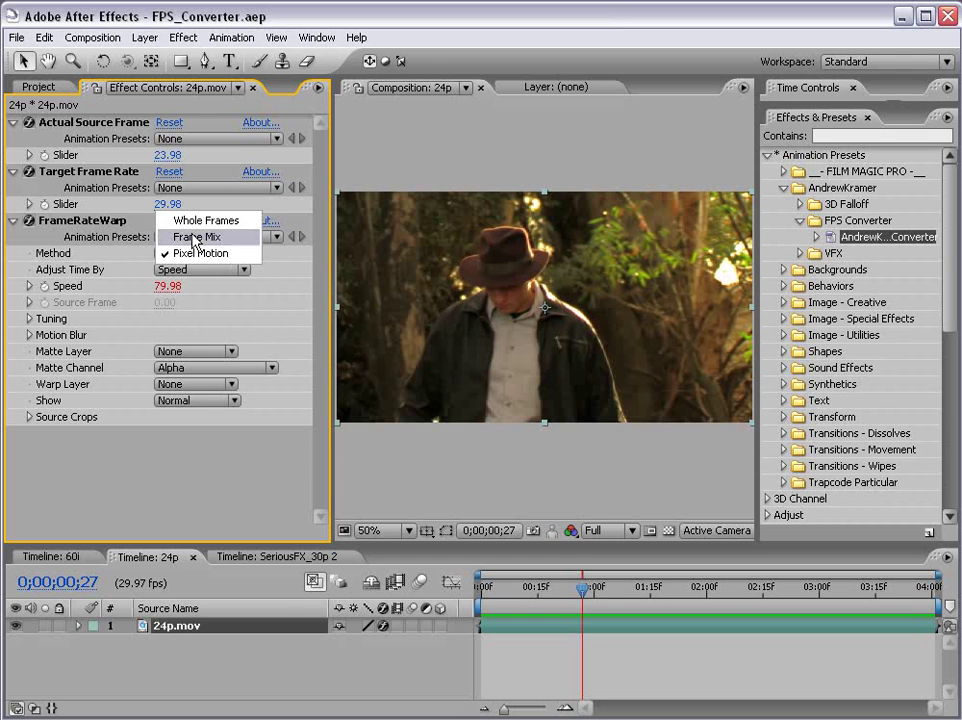
{"action": "left_click", "coordinate": [207, 240]}
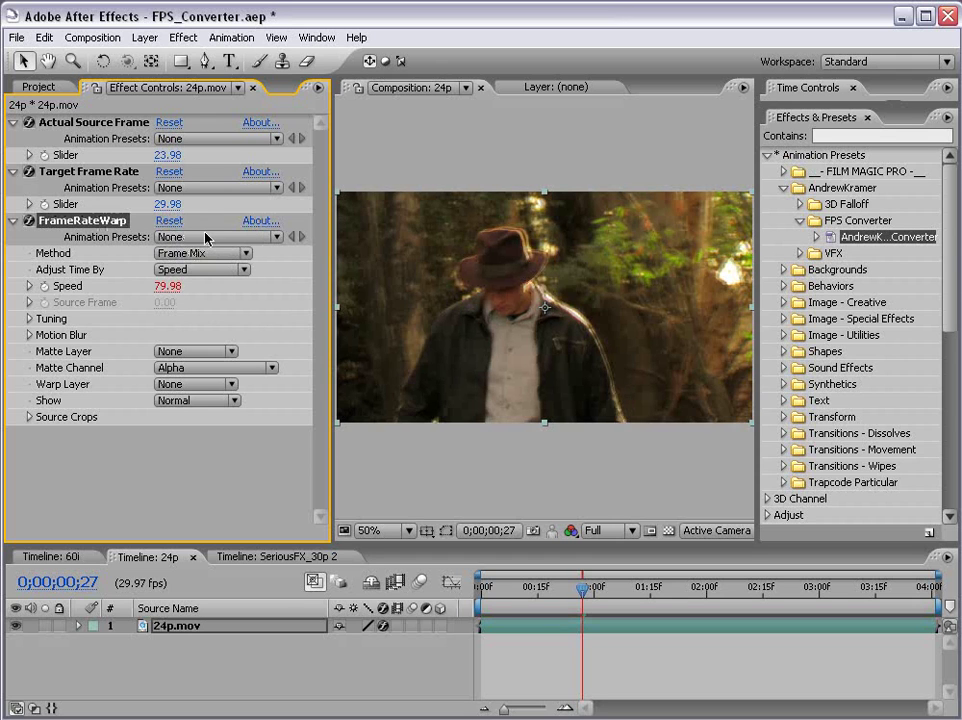
Step: Examine the Frame Mix result frame by frame at 100% around 0;00;00;22 to 0;00;00;27, and preview its playback
{"action": "key", "text": "period"}
{"action": "key", "text": "Page_Up"}
{"action": "key", "text": "Page_Up"}
{"action": "key", "text": "Page_Up"}
{"action": "key", "text": "Page_Up"}
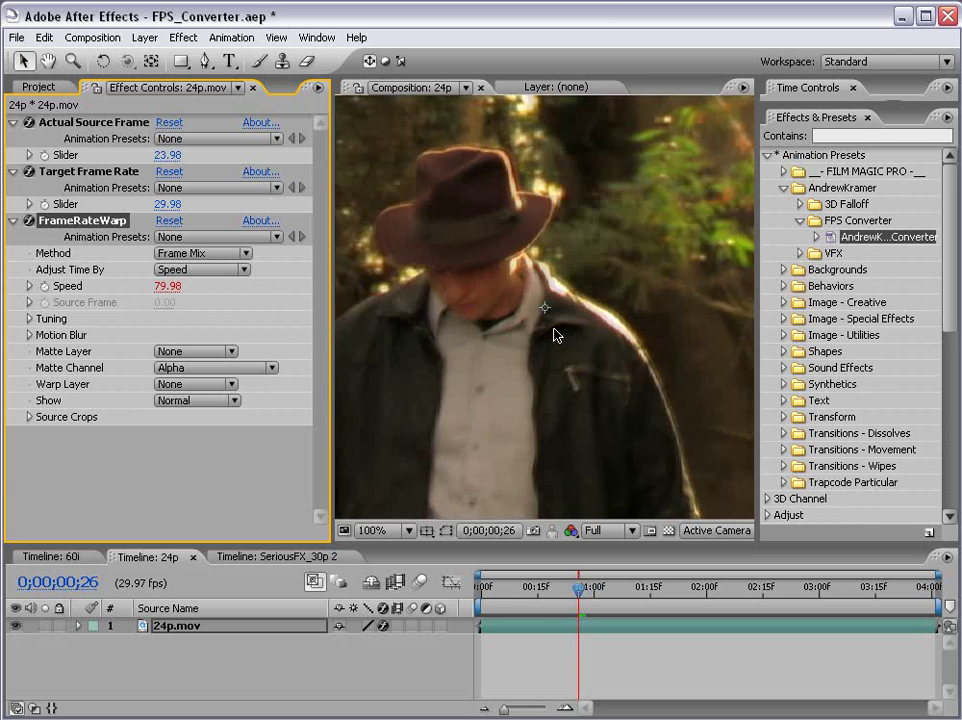
{"action": "key", "text": "Page_Up"}
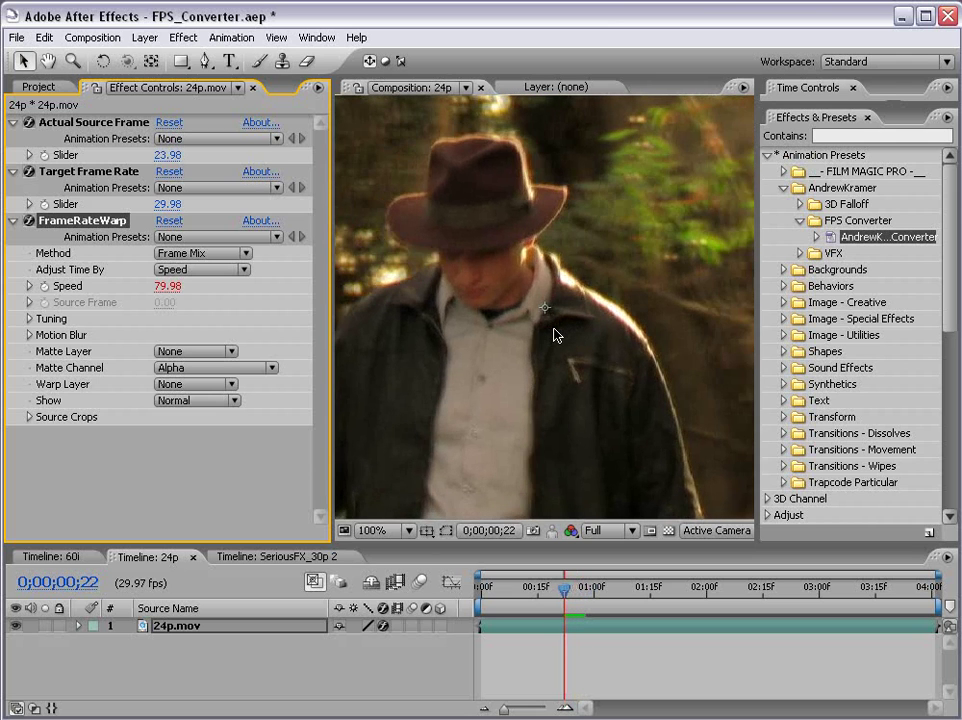
{"action": "key", "text": "comma"}
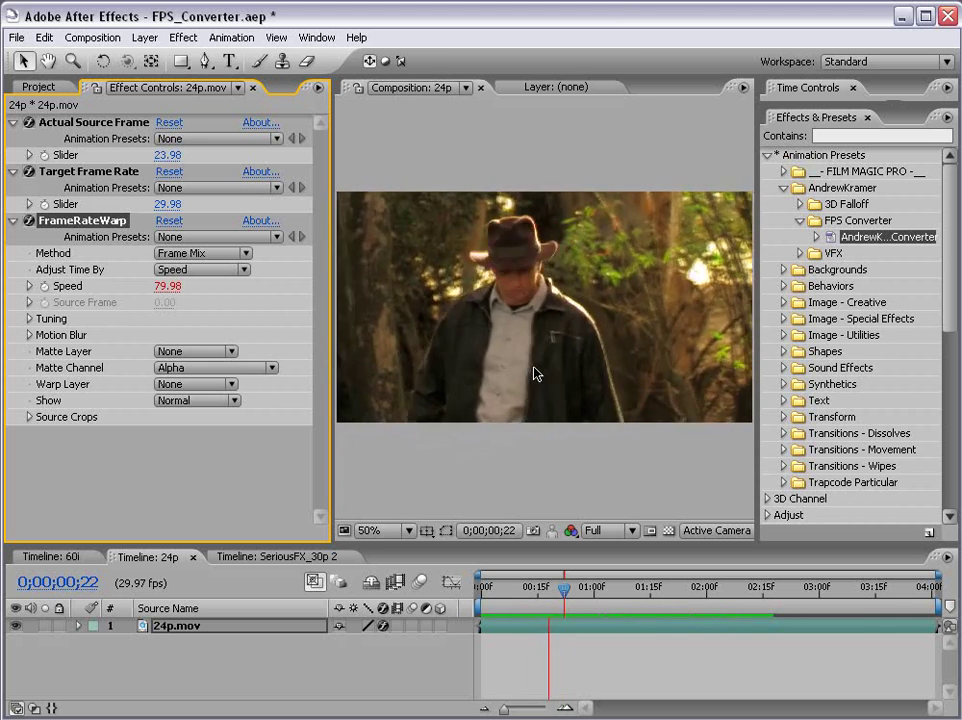
{"action": "scroll", "coordinate": [529, 386], "scroll_direction": "up", "scroll_amount": 2}
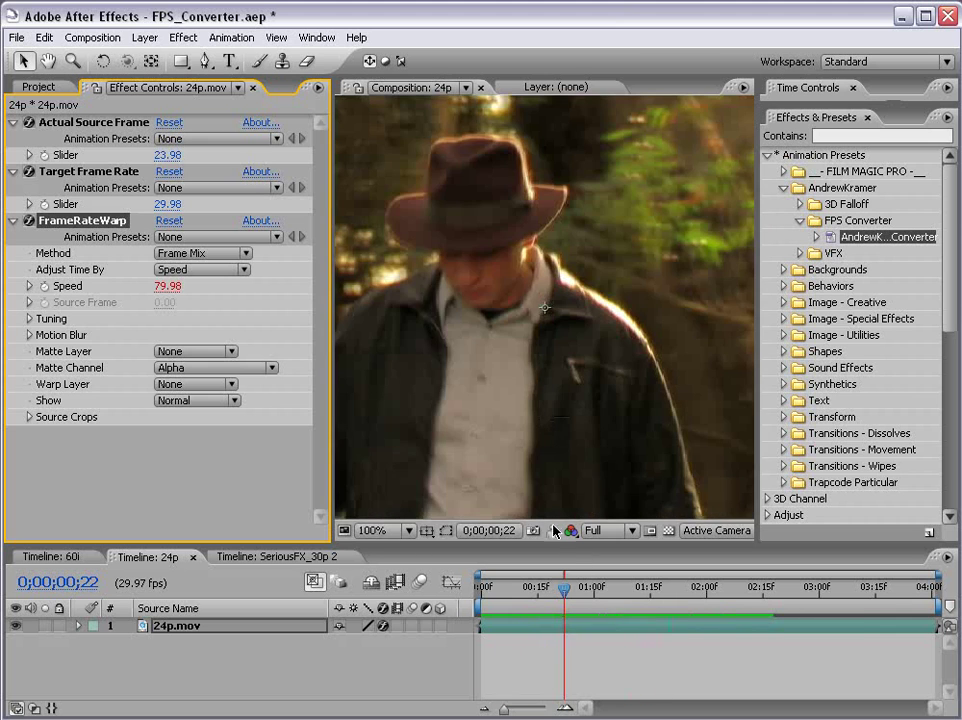
{"action": "key", "text": "space"}
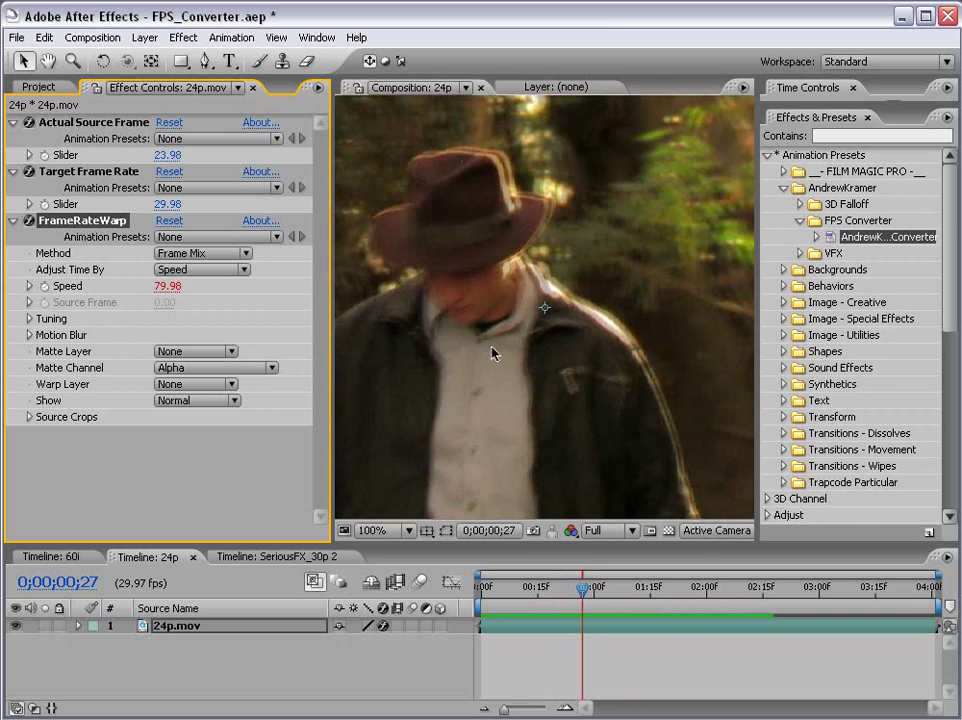
{"action": "scroll", "coordinate": [491, 352], "scroll_direction": "down", "scroll_amount": 2}
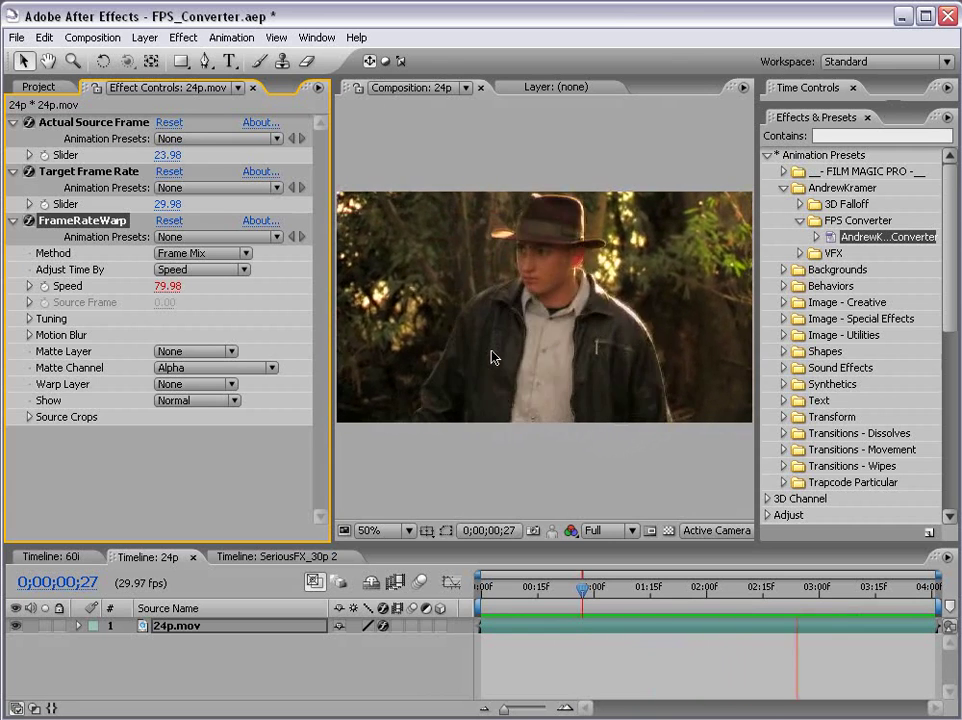
{"action": "key", "text": "space"}
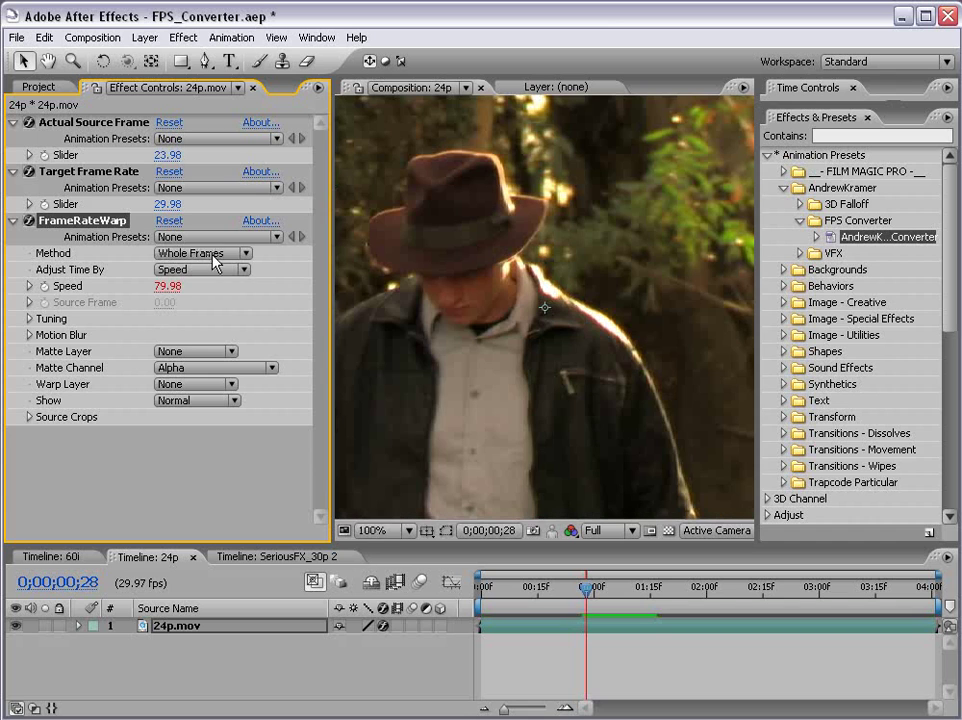
Step: Set FrameRateWarp's Method to Whole Frames, preview the motion, and move the current time to 0;00;00;18
{"action": "left_click", "coordinate": [210, 253]}
{"action": "left_click", "coordinate": [205, 256]}
{"action": "key", "text": "space"}
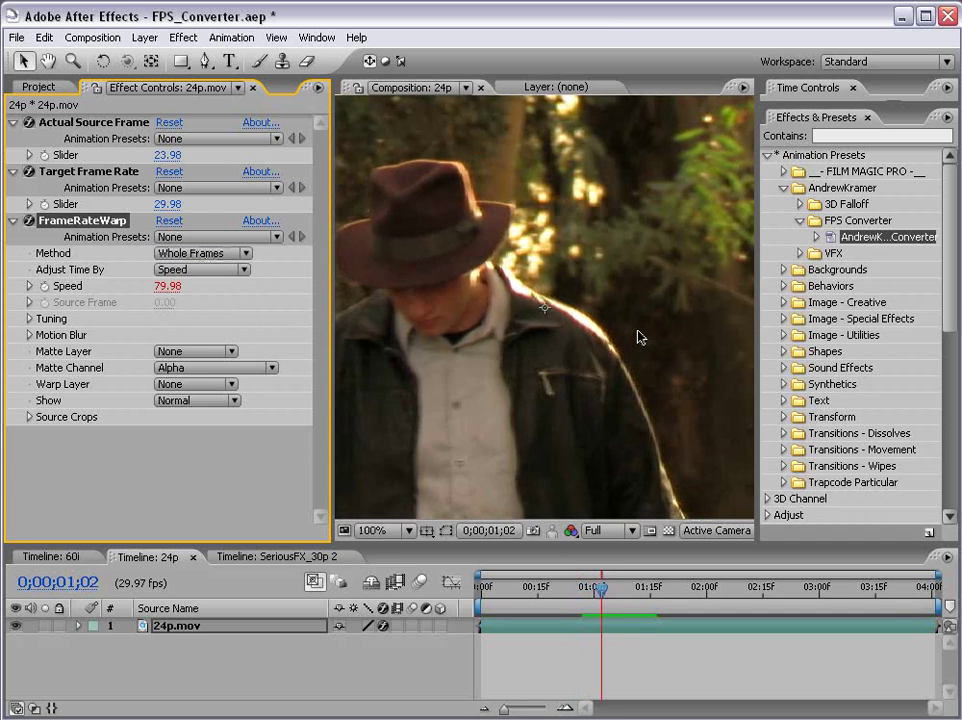
{"action": "key", "text": "comma"}
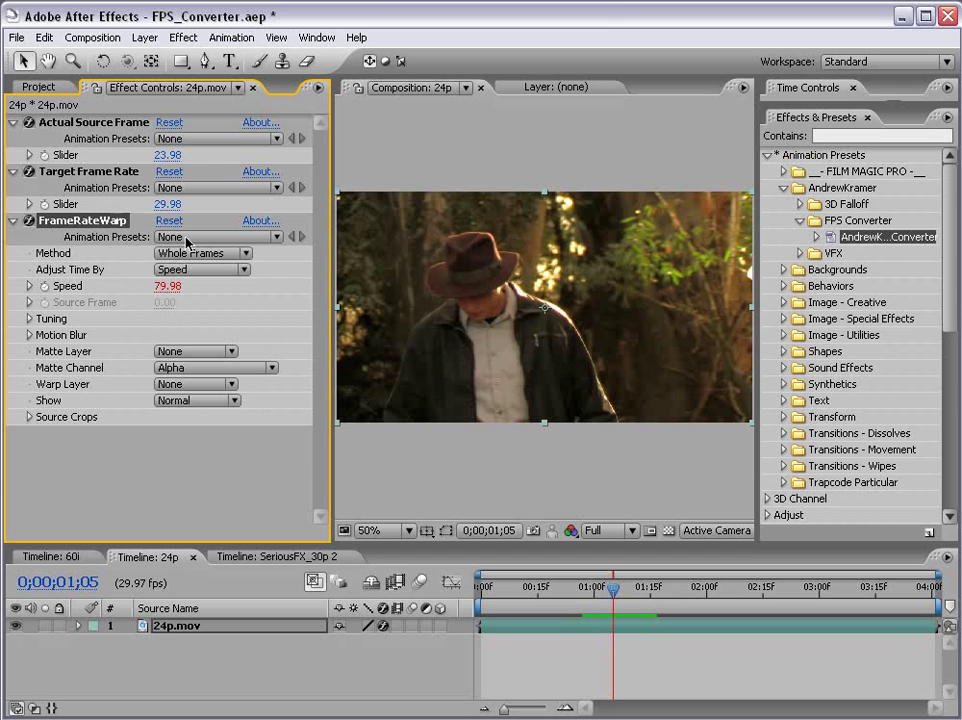
{"action": "left_click", "coordinate": [410, 508]}
{"action": "left_click_drag", "start_coordinate": [613, 588], "coordinate": [547, 601]}
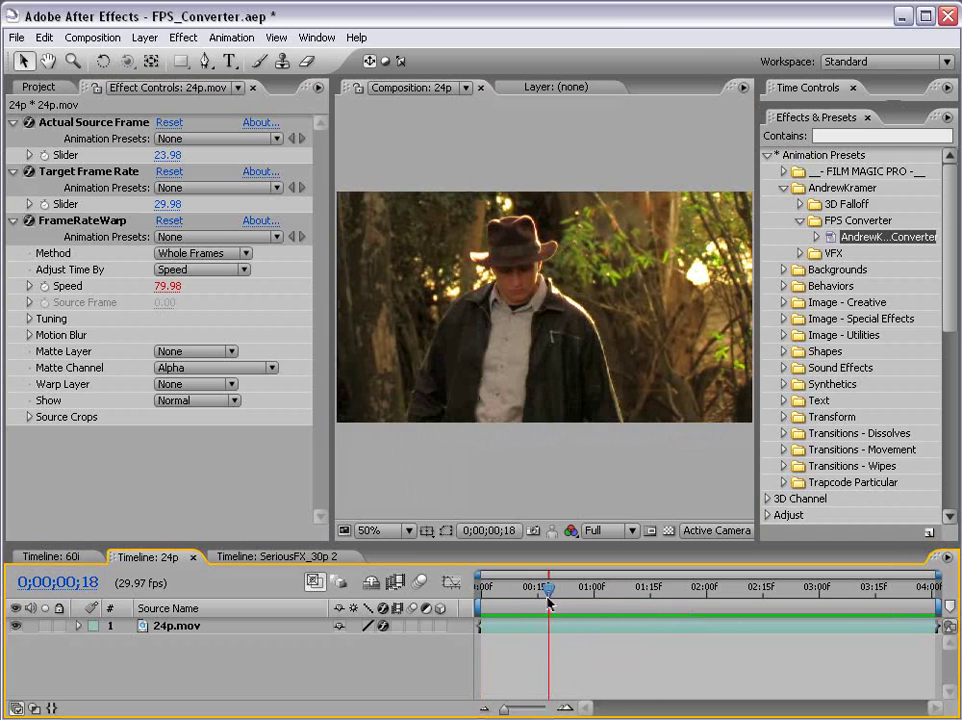
Step: Review the FrameRateWarp Method options, keep Whole Frames, and step back to 0;00;00;16
{"action": "left_click", "coordinate": [207, 262]}
{"action": "left_click", "coordinate": [204, 256]}
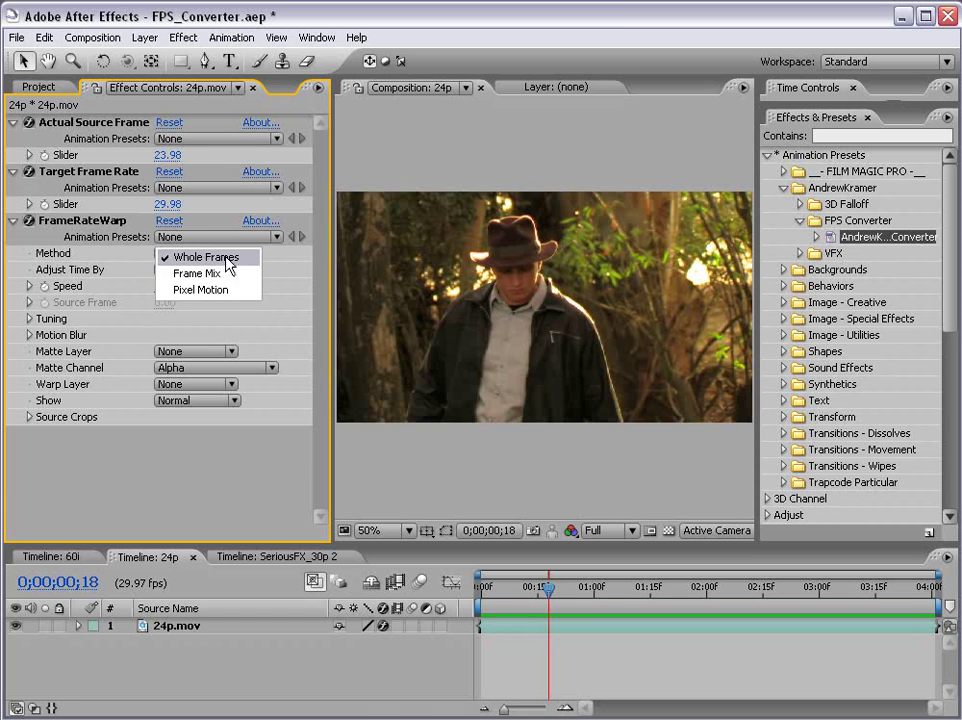
{"action": "left_click", "coordinate": [204, 257]}
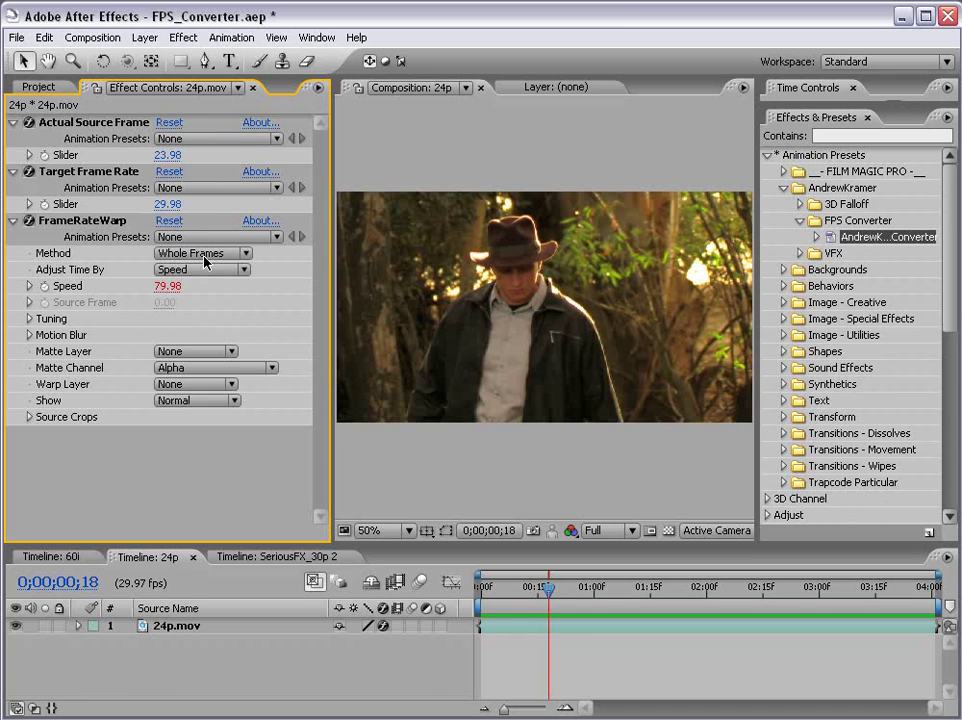
{"action": "left_click", "coordinate": [585, 639]}
{"action": "key", "text": "Page_Up"}
{"action": "key", "text": "Page_Up"}
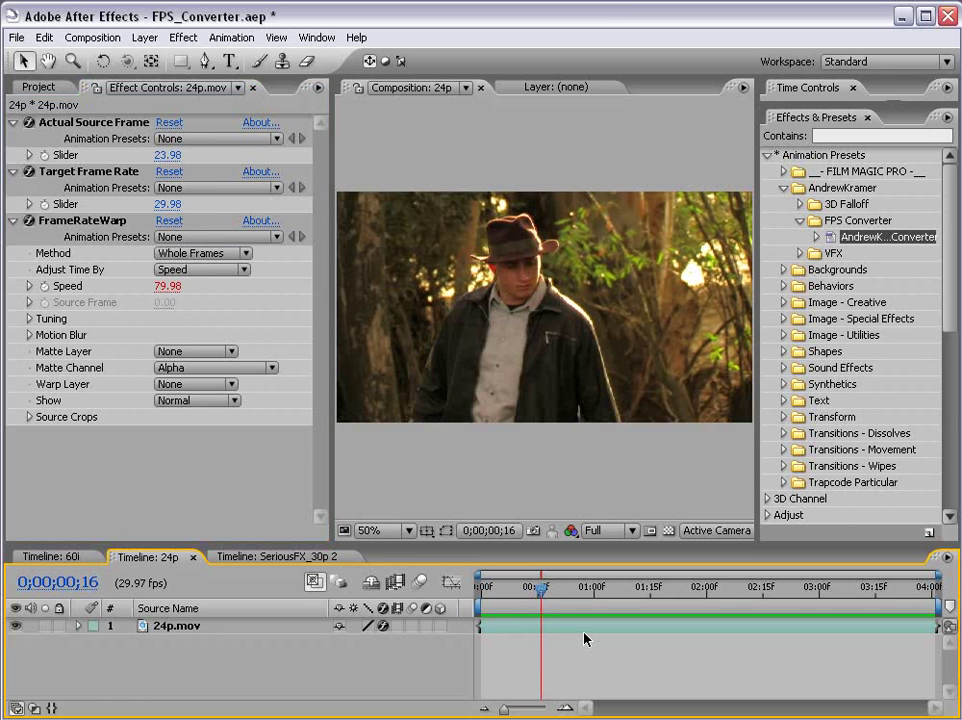
Step: Switch to Windows Explorer to inspect the AndrewKramer presets folder and the After Effects 7.0 Presets shortcut, and return to review the Animation Presets categories
{"action": "left_click", "coordinate": [800, 220]}
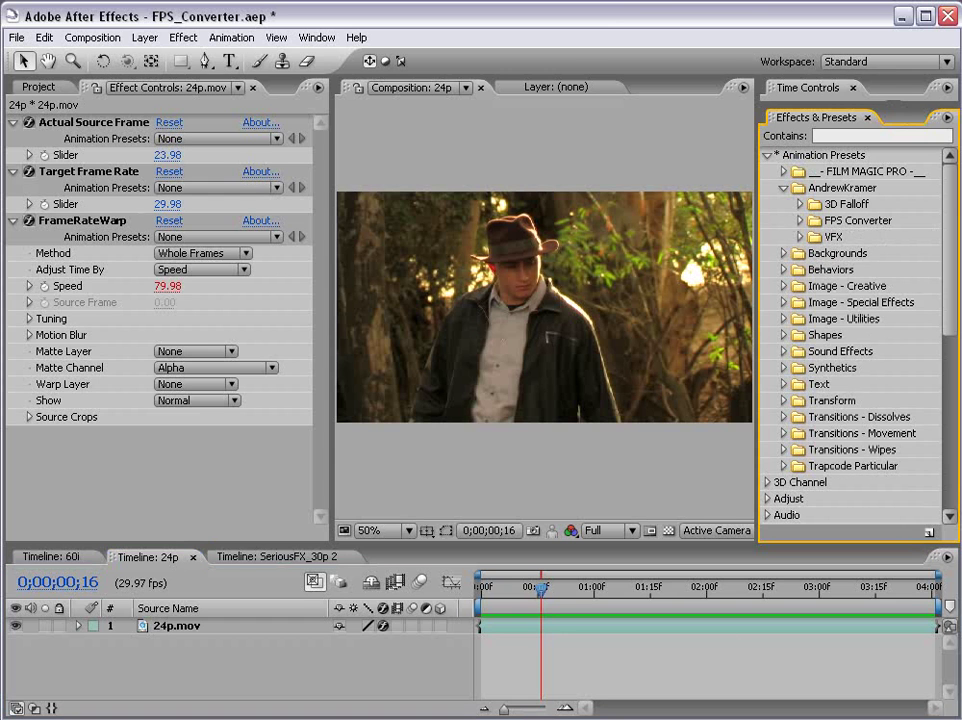
{"action": "left_click_drag", "start_coordinate": [361, 421], "coordinate": [255, 177]}
{"action": "left_click_drag", "start_coordinate": [440, 622], "coordinate": [484, 665]}
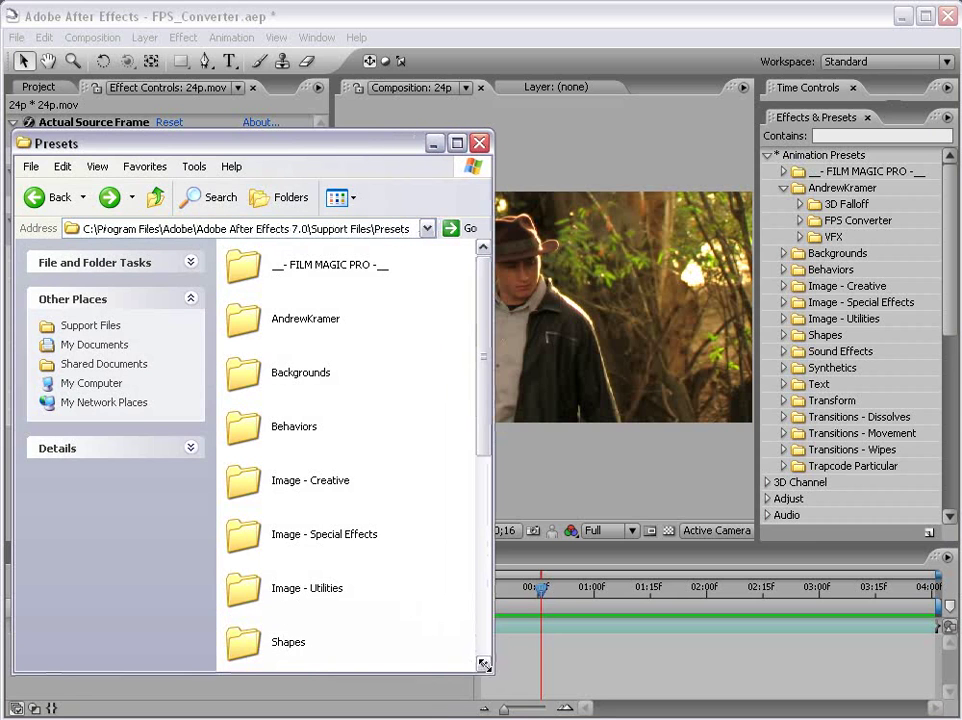
{"action": "left_click", "coordinate": [272, 338]}
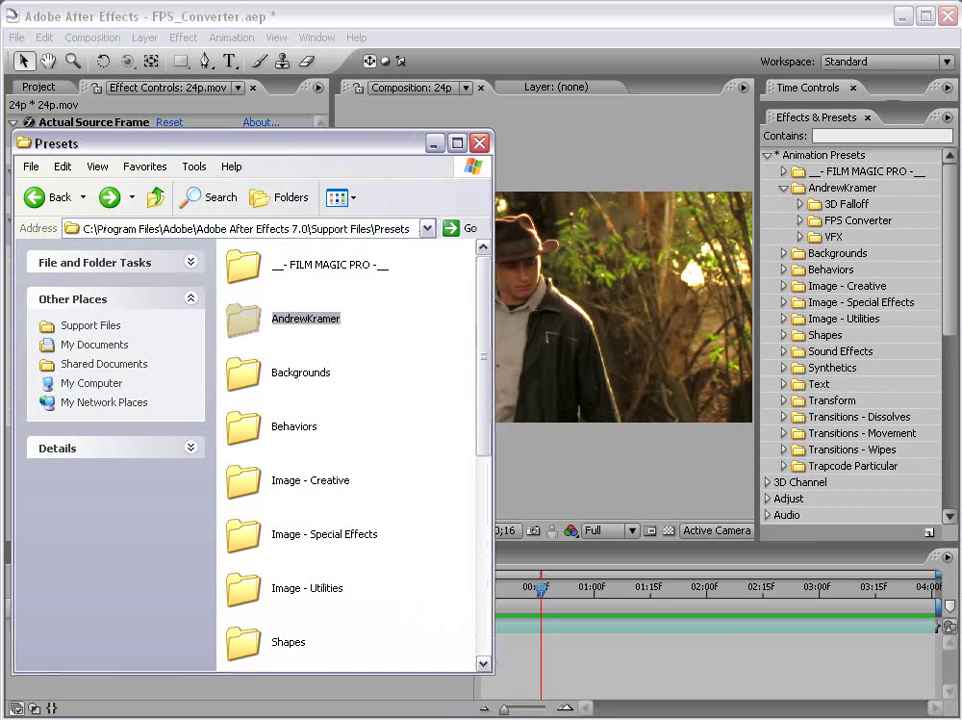
{"action": "left_click_drag", "start_coordinate": [670, 352], "coordinate": [667, 123]}
{"action": "left_click", "coordinate": [740, 575]}
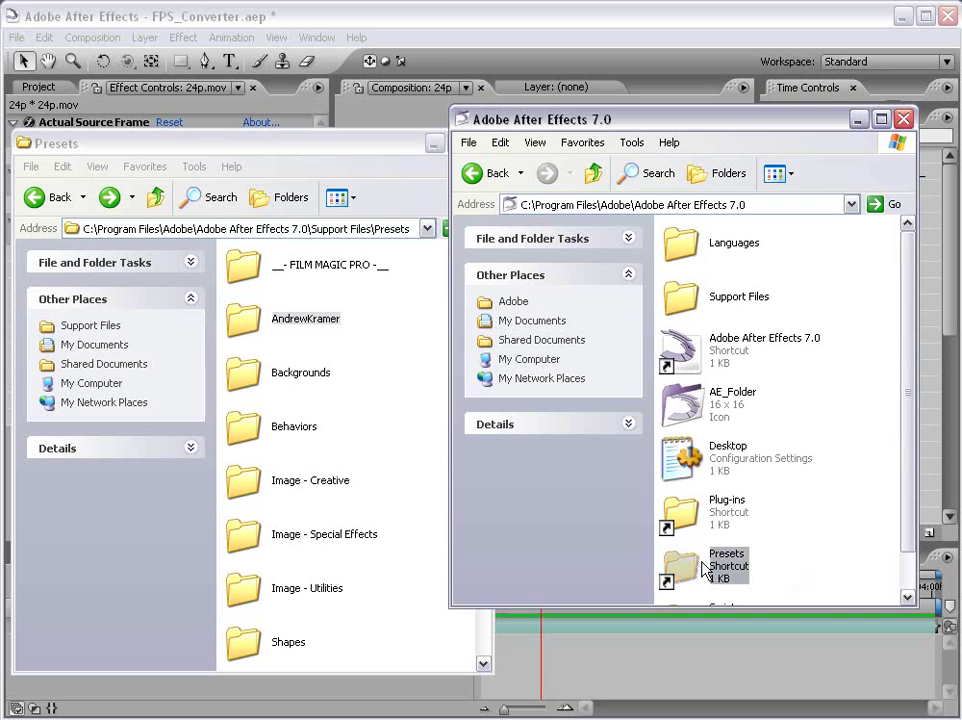
{"action": "scroll", "coordinate": [765, 350], "scroll_direction": "up", "scroll_amount": 1}
{"action": "left_click", "coordinate": [329, 5]}
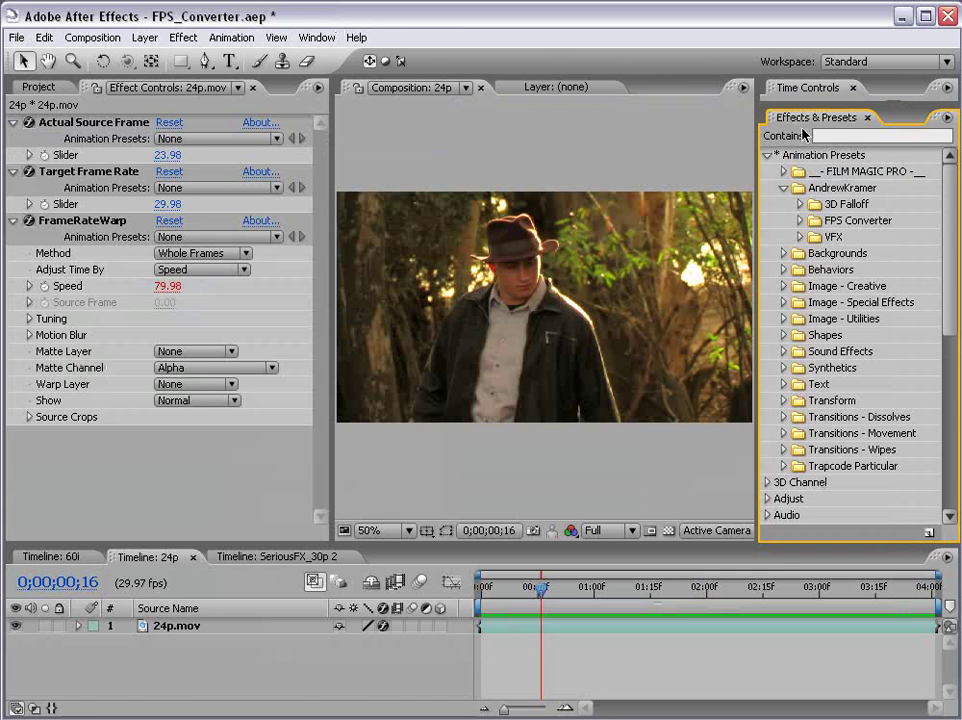
{"action": "left_click", "coordinate": [767, 156]}
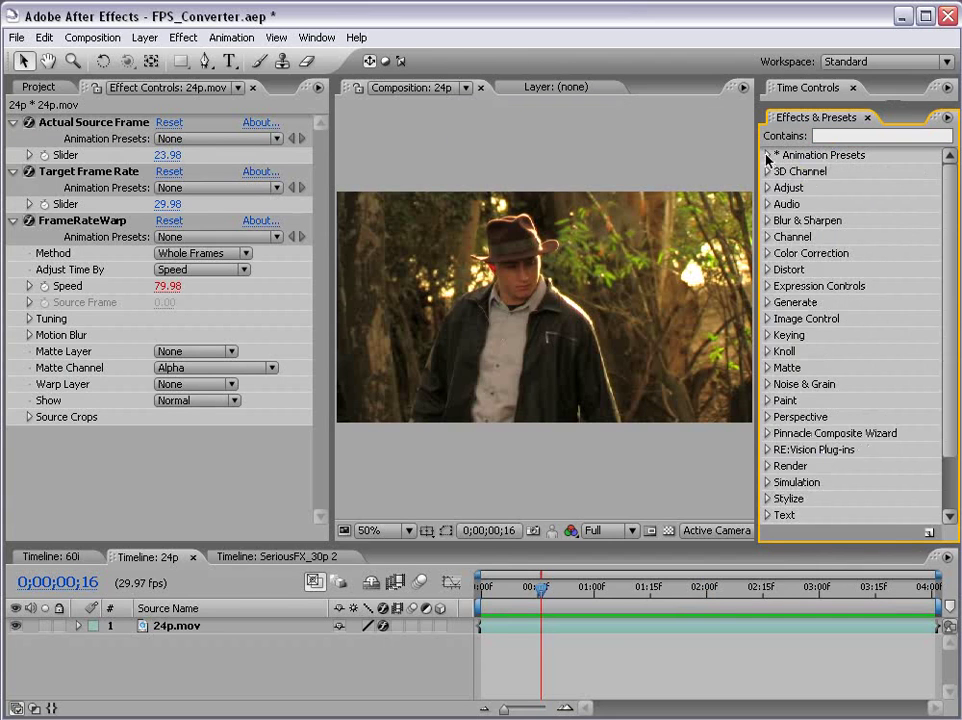
{"action": "left_click", "coordinate": [767, 156]}
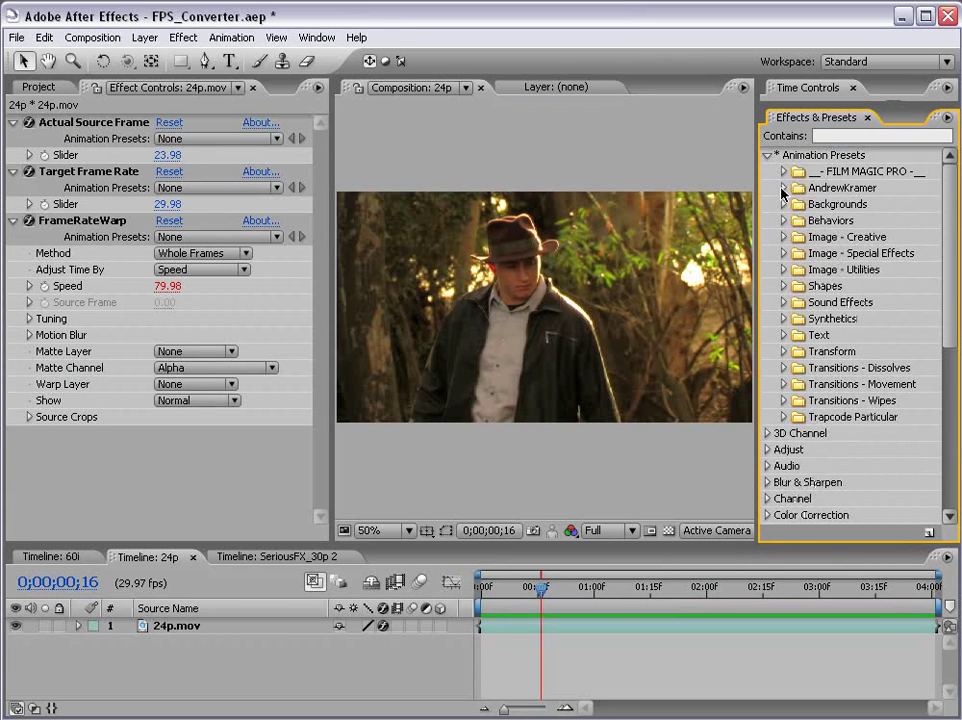
Step: Try adding a separate Timewarp effect to the 24p.mov layer, and undo it
{"action": "left_click", "coordinate": [408, 400]}
{"action": "left_click", "coordinate": [122, 337]}
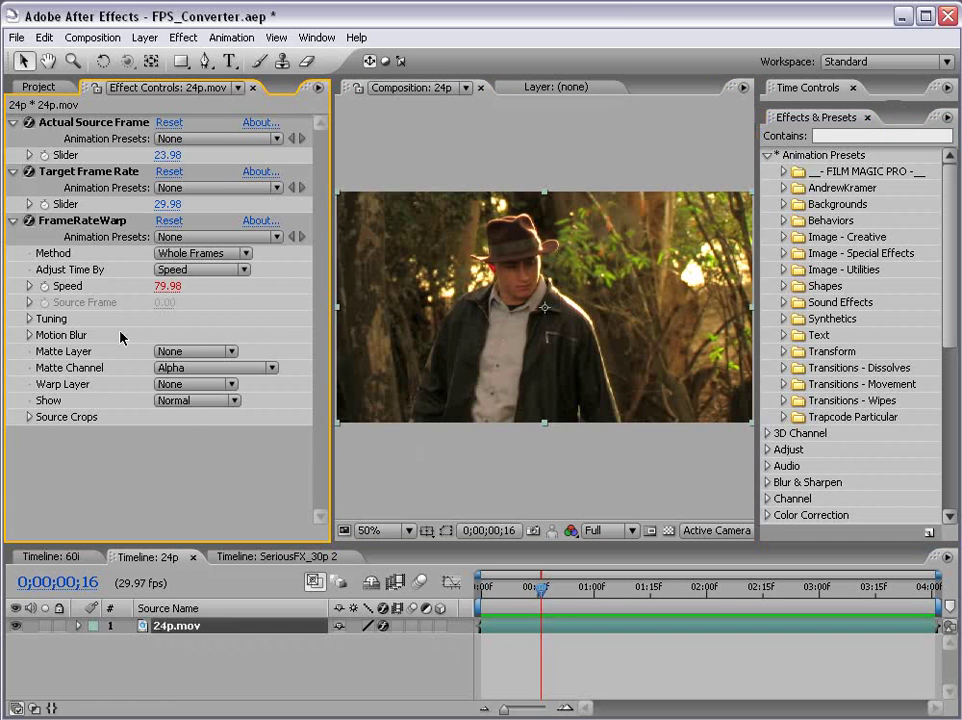
{"action": "left_click", "coordinate": [125, 223]}
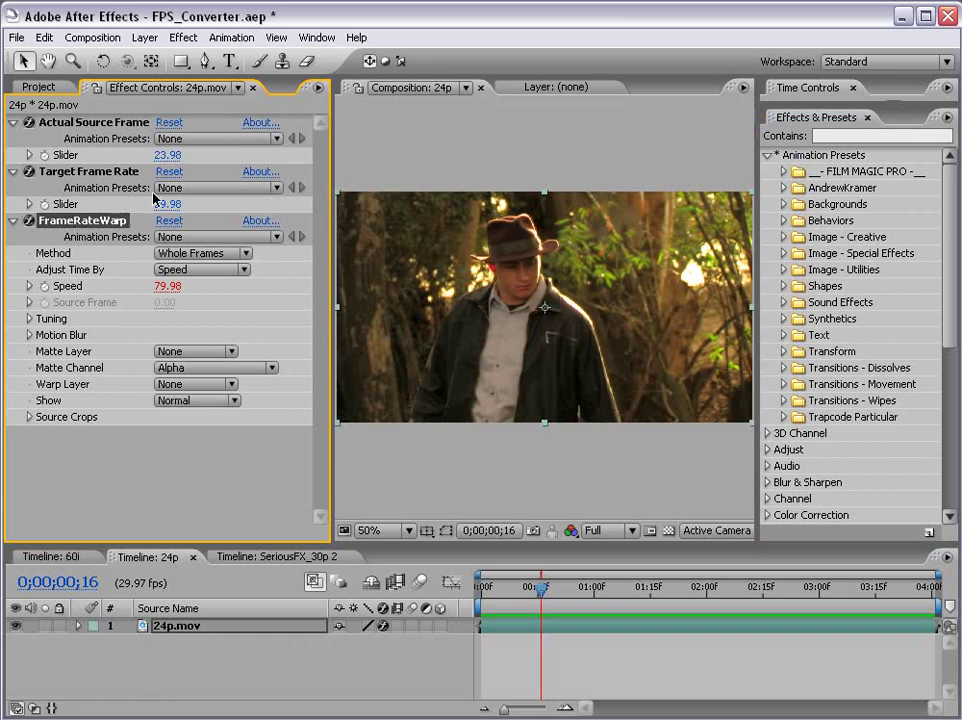
{"action": "left_click", "coordinate": [183, 37]}
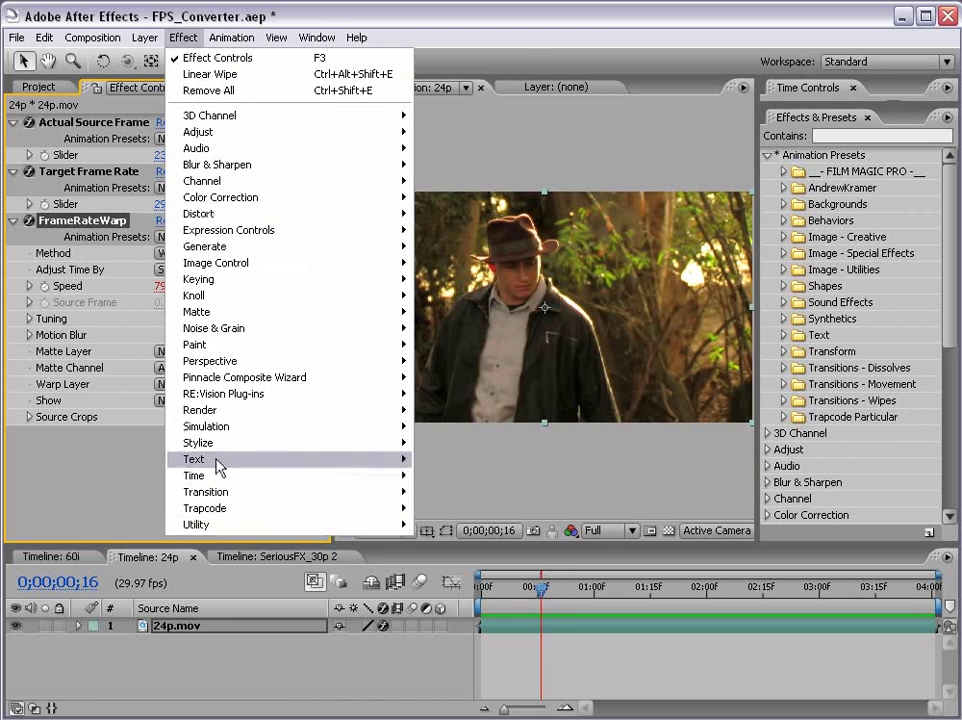
{"action": "mouse_move", "coordinate": [247, 476]}
{"action": "left_click", "coordinate": [477, 607]}
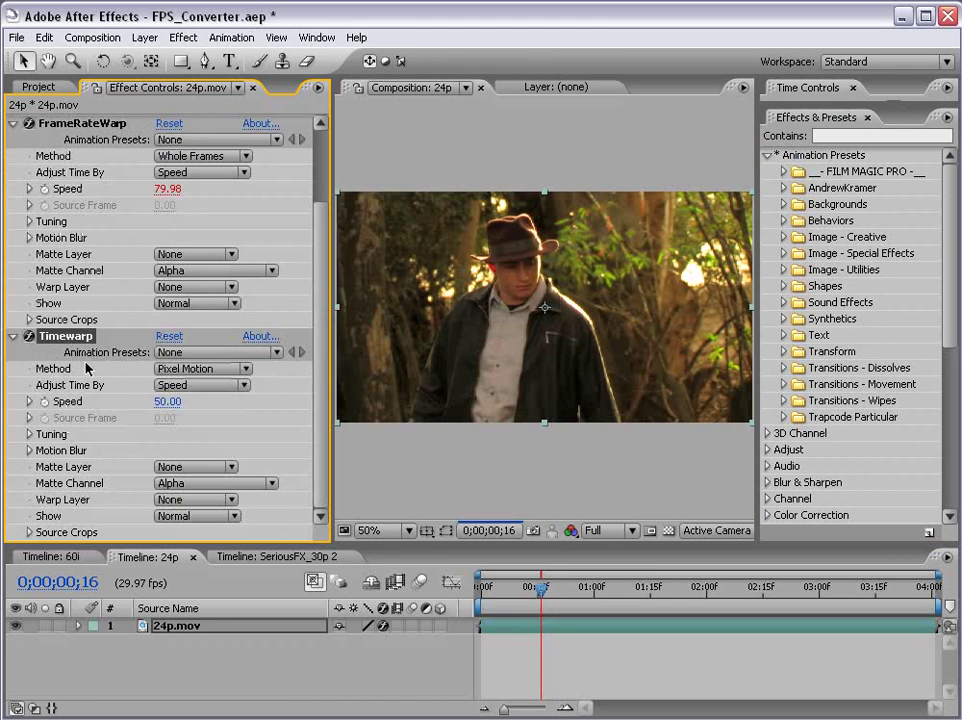
{"action": "key", "text": "ctrl+z"}
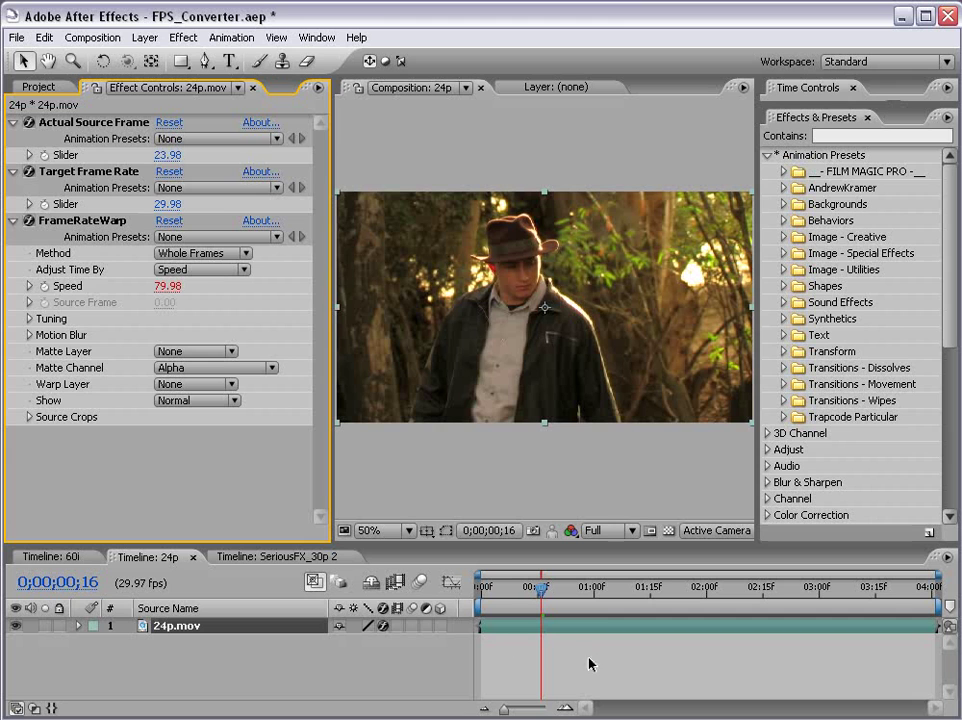
Step: Enlarge the timeline area and collapse the Actual Source Frame, Target Frame Rate and FrameRateWarp effects of 24p.mov
{"action": "left_click", "coordinate": [505, 657]}
{"action": "left_click_drag", "start_coordinate": [505, 545], "coordinate": [505, 477]}
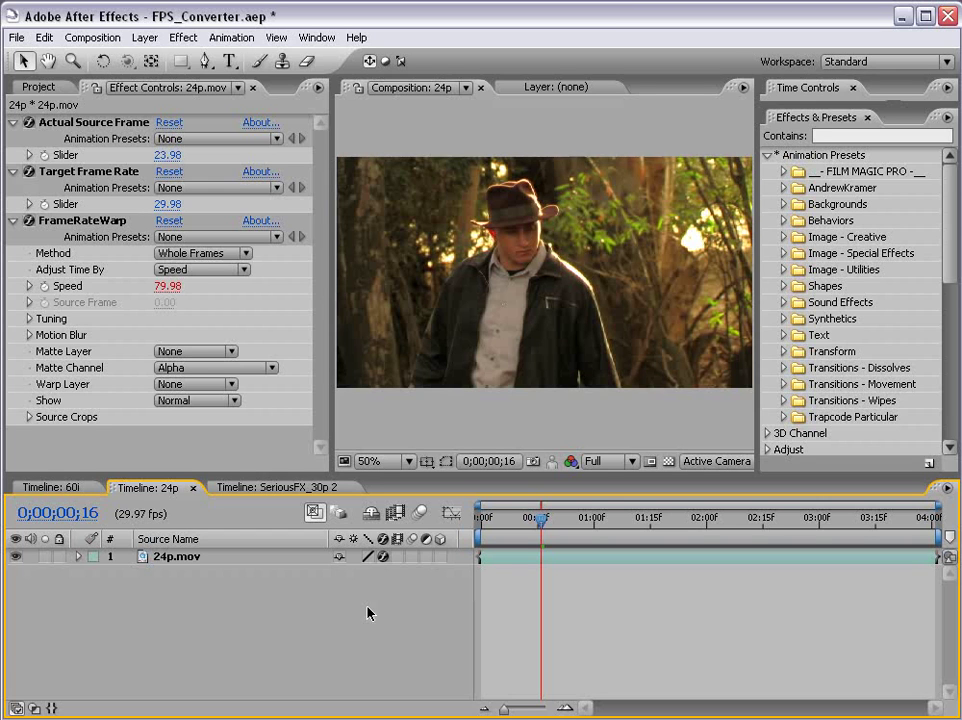
{"action": "left_click", "coordinate": [565, 562]}
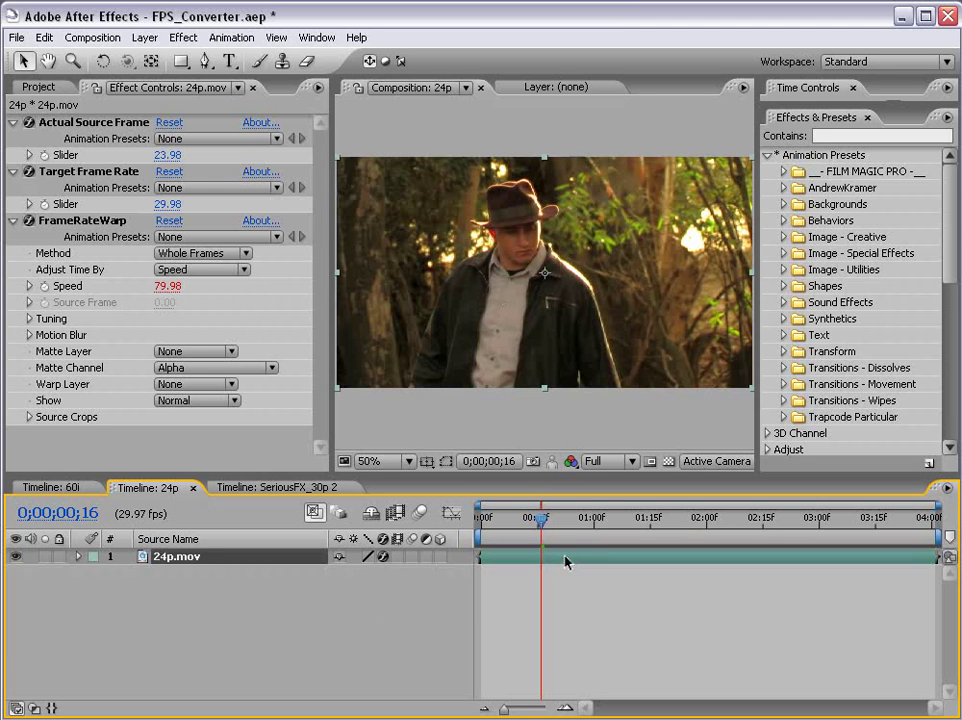
{"action": "left_click", "coordinate": [13, 122]}
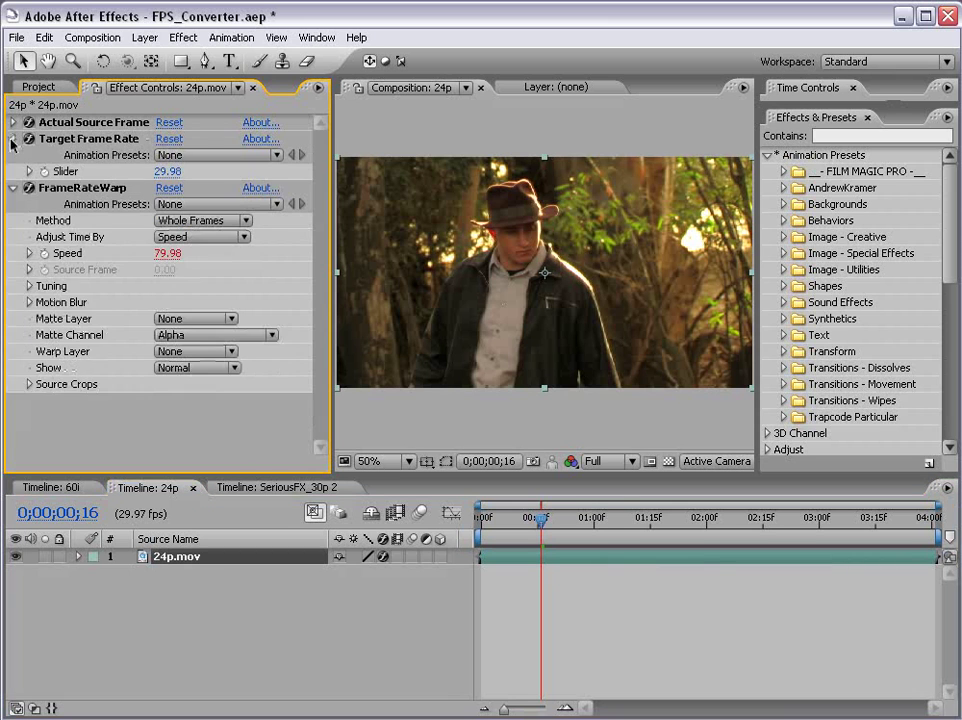
{"action": "left_click", "coordinate": [13, 138]}
{"action": "left_click", "coordinate": [13, 155]}
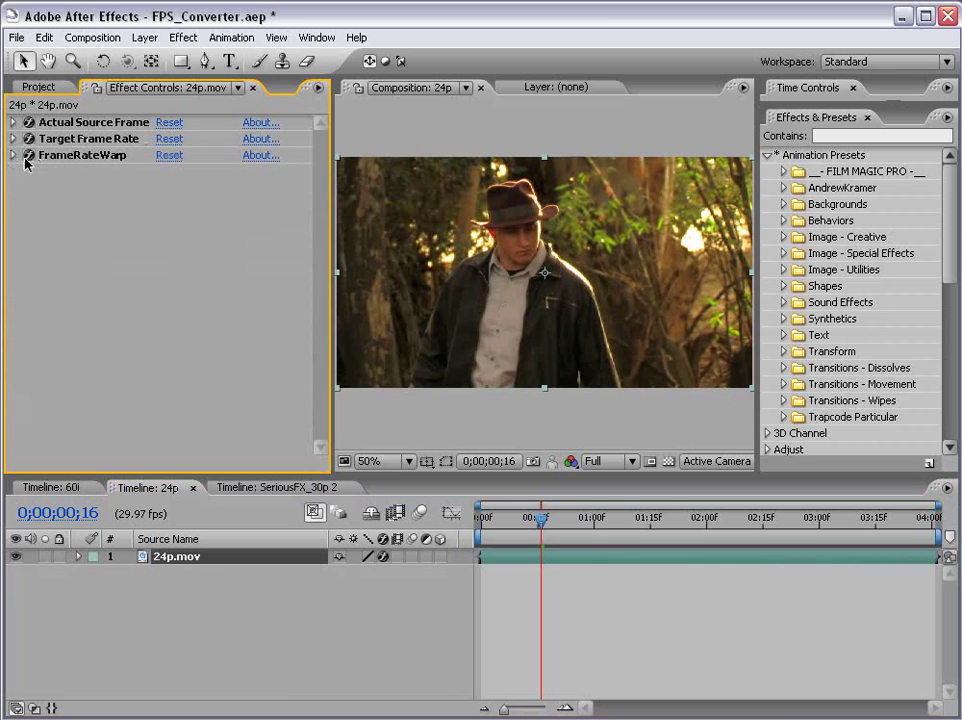
Step: Compare 24p.mov with its three effects off and on, leave them on, and expand their settings again
{"action": "left_click", "coordinate": [490, 603]}
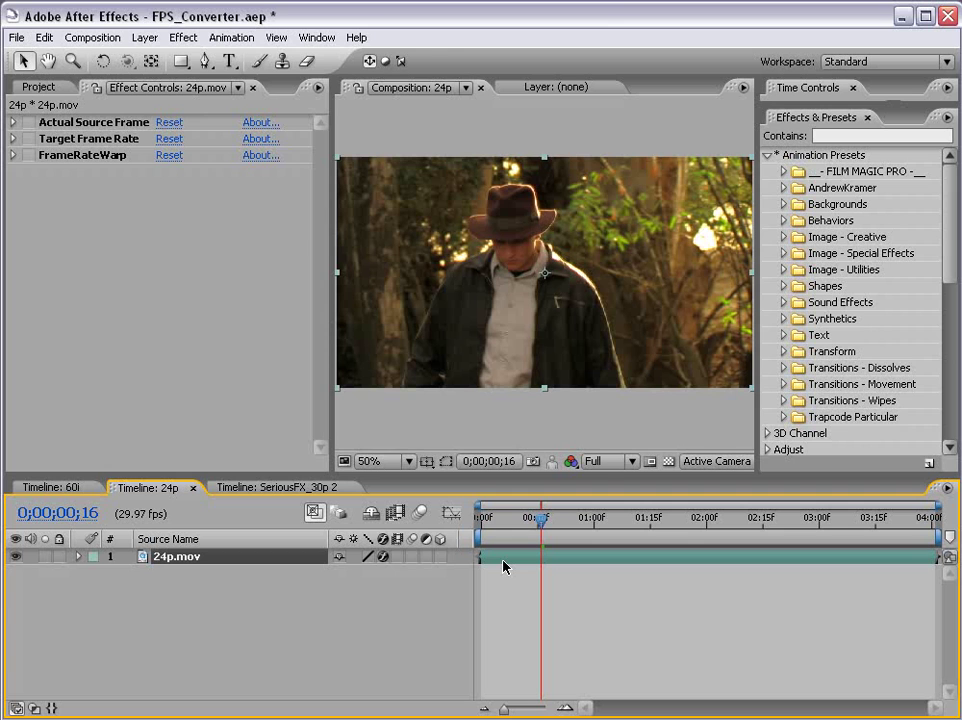
{"action": "left_click", "coordinate": [155, 238]}
{"action": "key", "text": "ctrl+grave"}
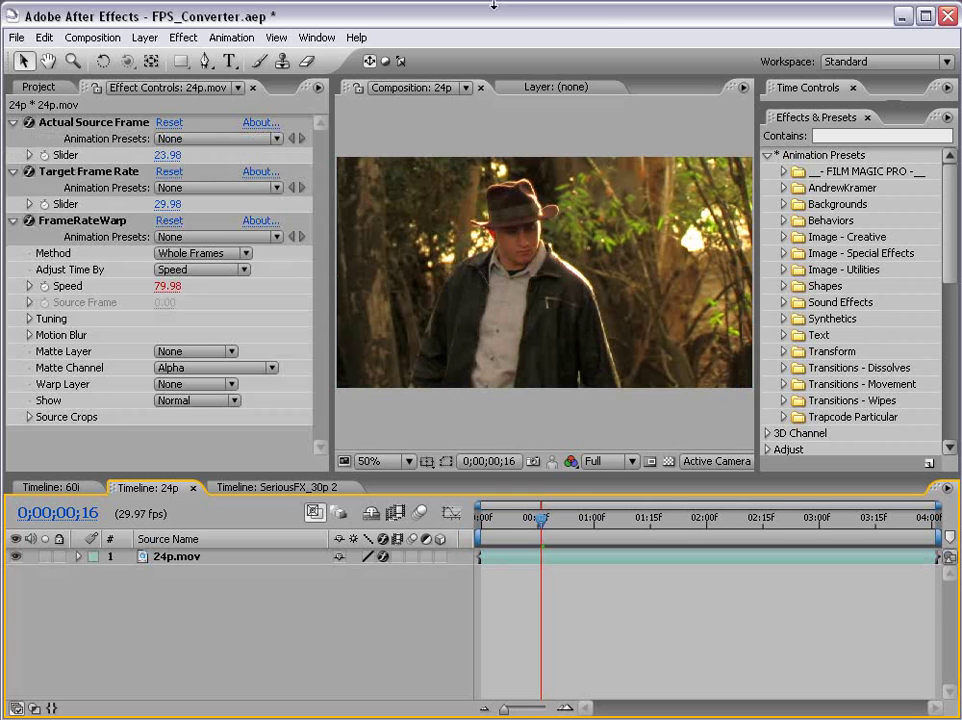
Step: Expand FrameRateWarp's Speed setting on 24p.mov and reveal the Speed expression under the layer in the timeline
{"action": "left_click", "coordinate": [45, 122]}
{"action": "left_click", "coordinate": [45, 171]}
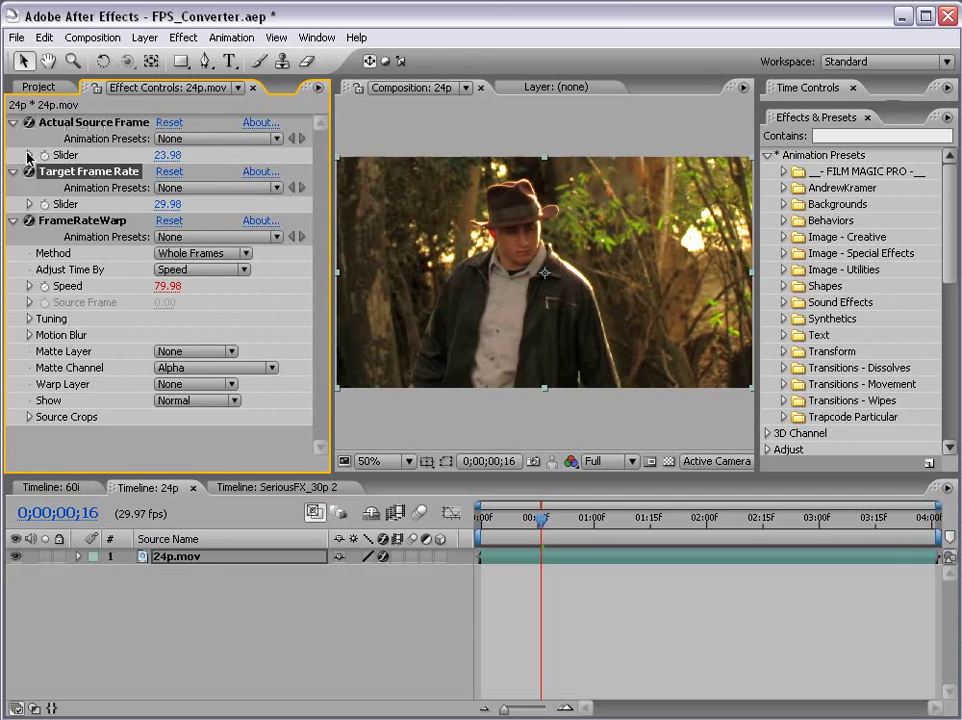
{"action": "left_click", "coordinate": [72, 220]}
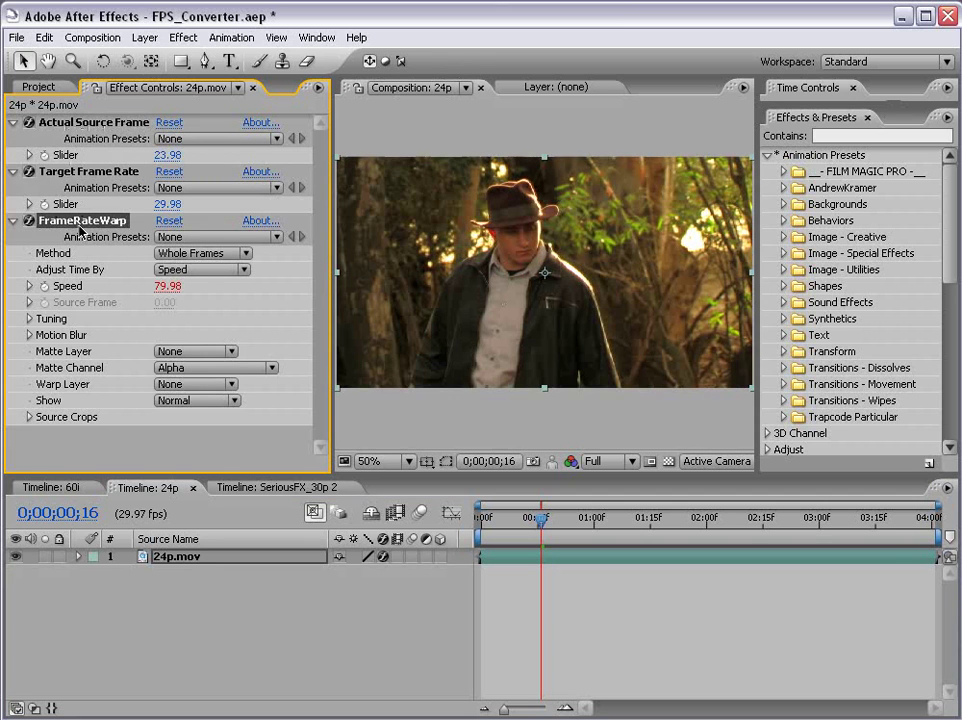
{"action": "left_click", "coordinate": [29, 286]}
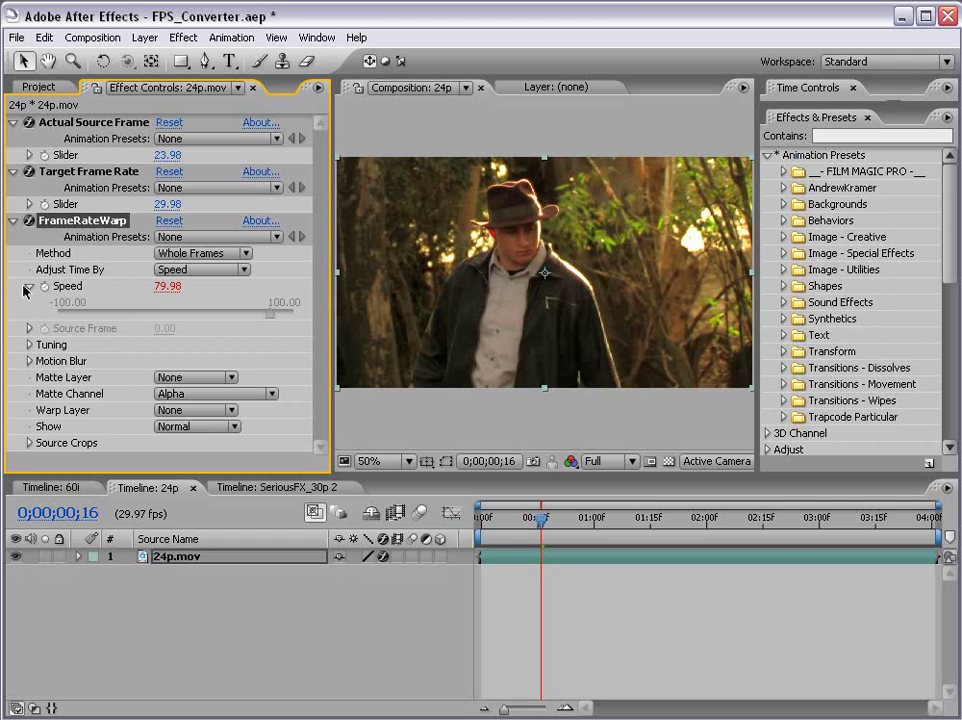
{"action": "left_click", "coordinate": [534, 565]}
{"action": "key", "text": "e"}
{"action": "key", "text": "e"}
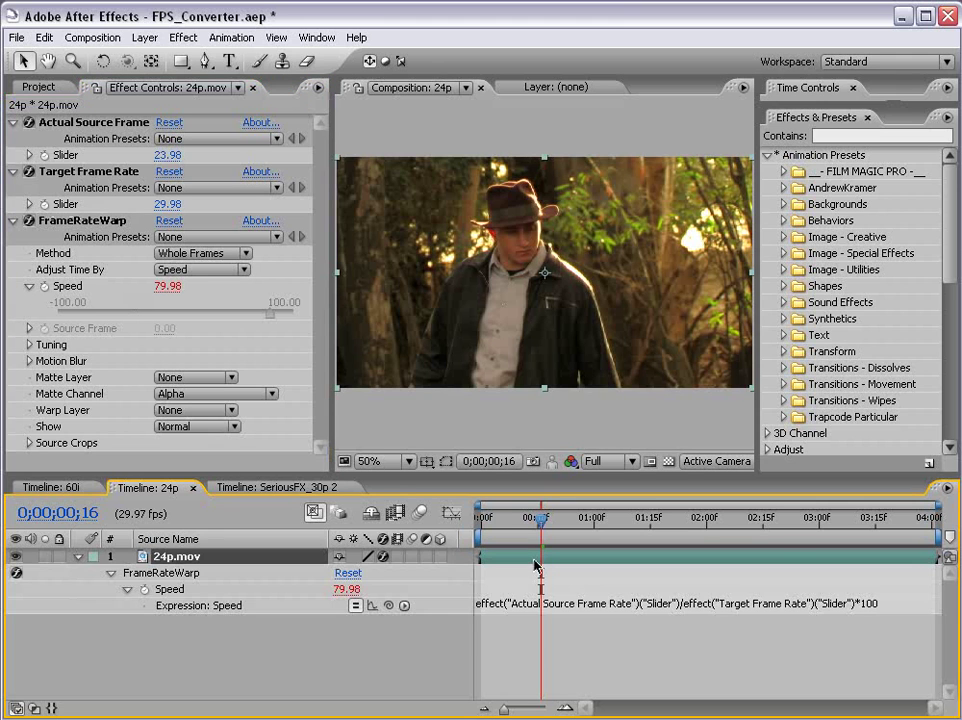
Step: Examine the Speed expression's source frame rate, division, target frame rate and multiplication parts, and leave the expression editor
{"action": "left_click", "coordinate": [502, 606]}
{"action": "left_click", "coordinate": [666, 606]}
{"action": "left_click_drag", "start_coordinate": [513, 606], "coordinate": [616, 607]}
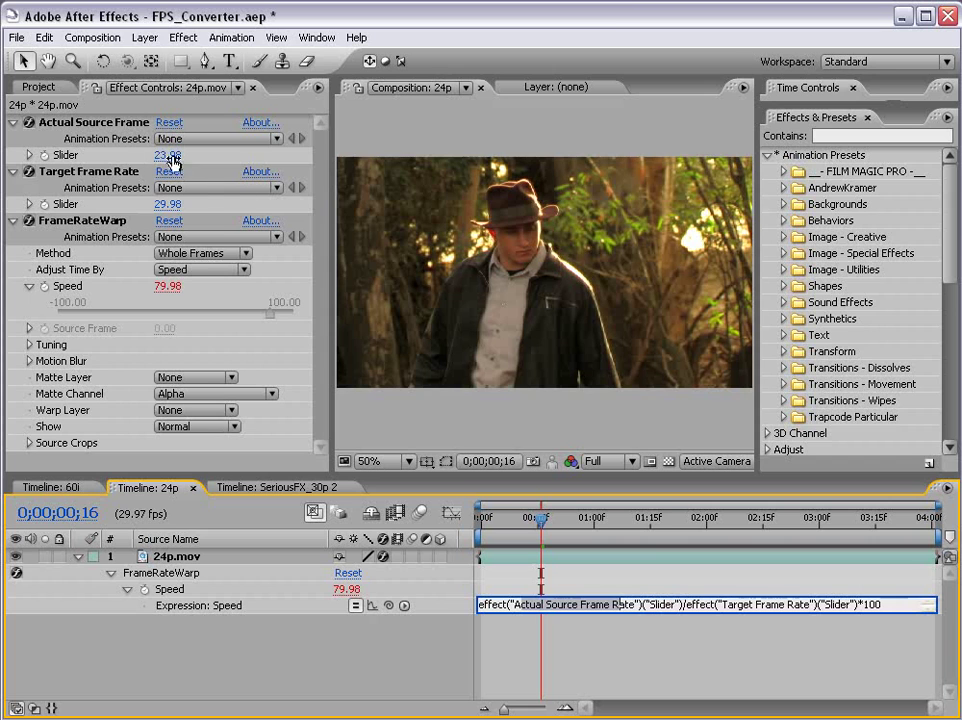
{"action": "left_click", "coordinate": [686, 605]}
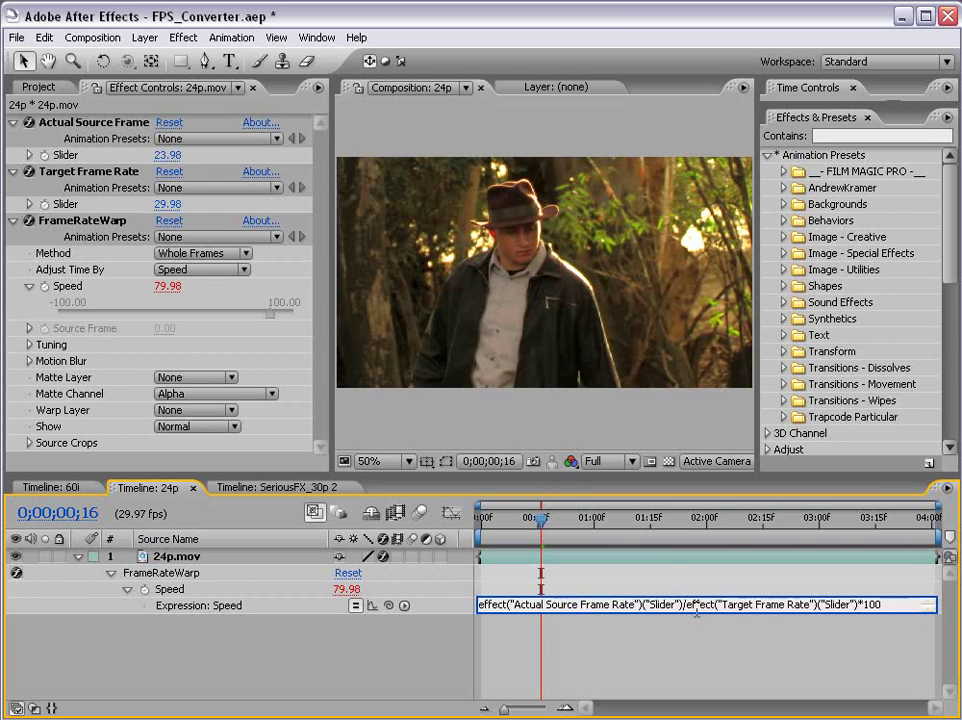
{"action": "type", "text": "/"}
{"action": "left_click", "coordinate": [866, 604]}
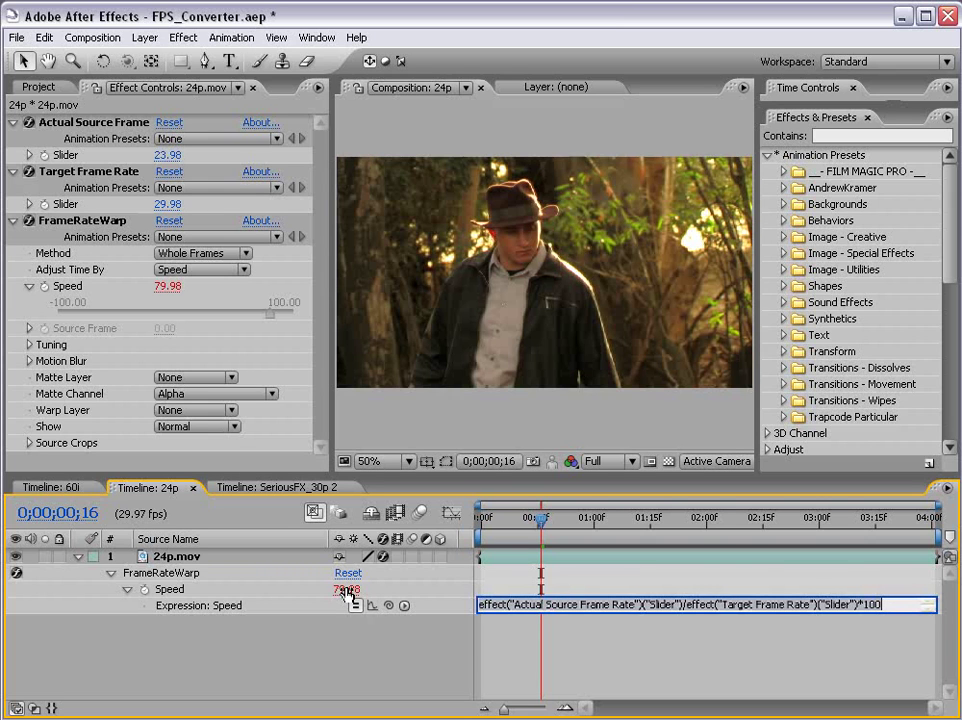
{"action": "left_click", "coordinate": [458, 454]}
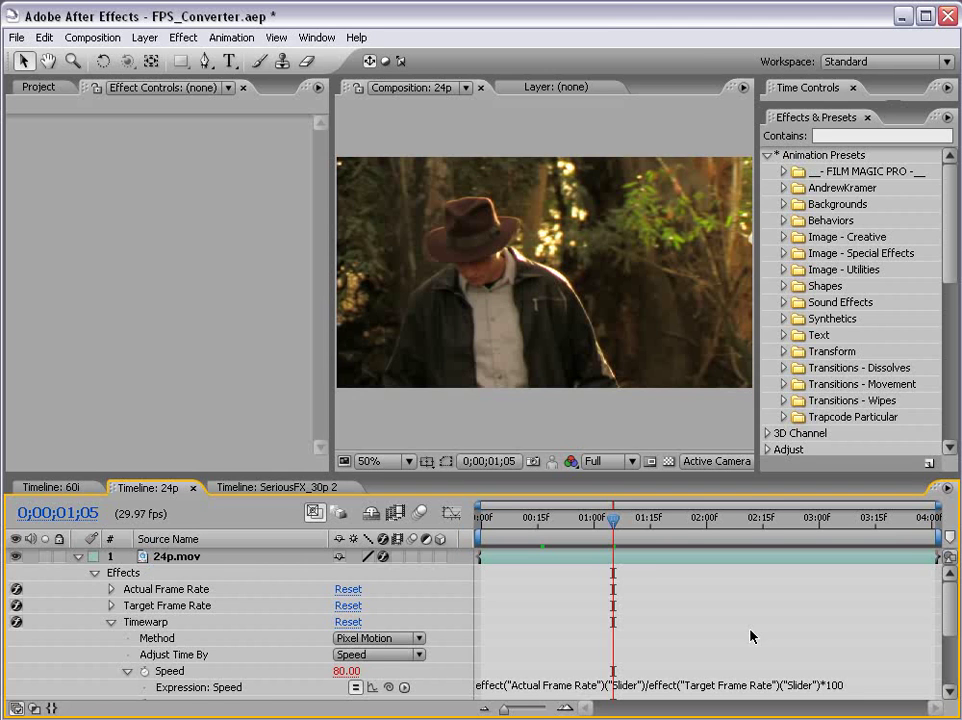
Step: Apply the FMP_Enhance-Warm preset from FILM MAGIC PRO's Cinema_Styles to 60i.mov in the 60i composition, and scrub through the footage
{"action": "left_click", "coordinate": [60, 488]}
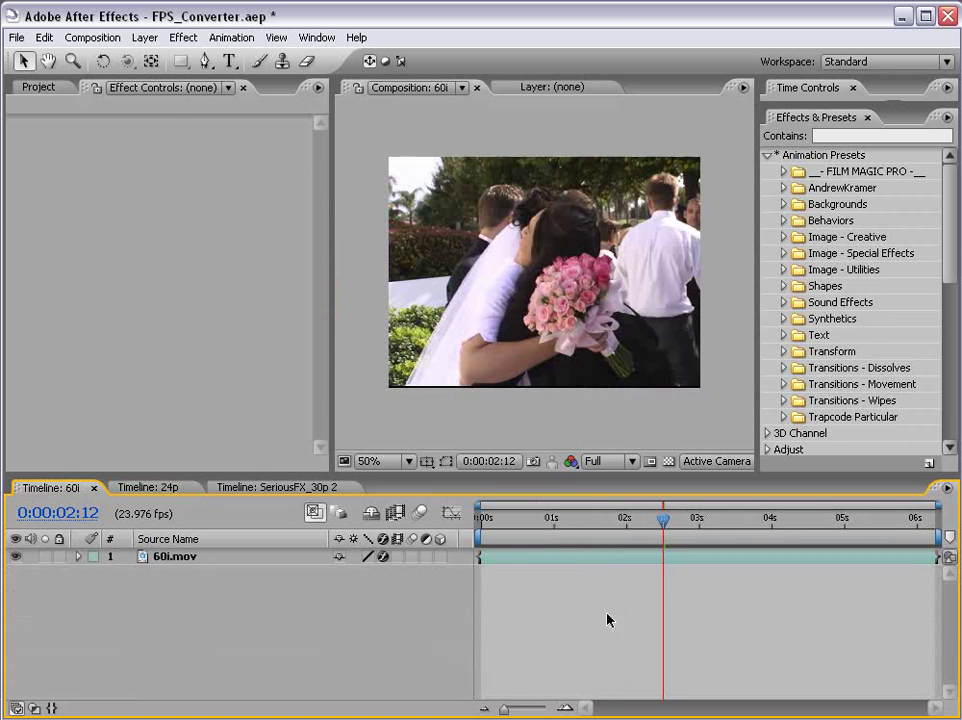
{"action": "left_click", "coordinate": [562, 555]}
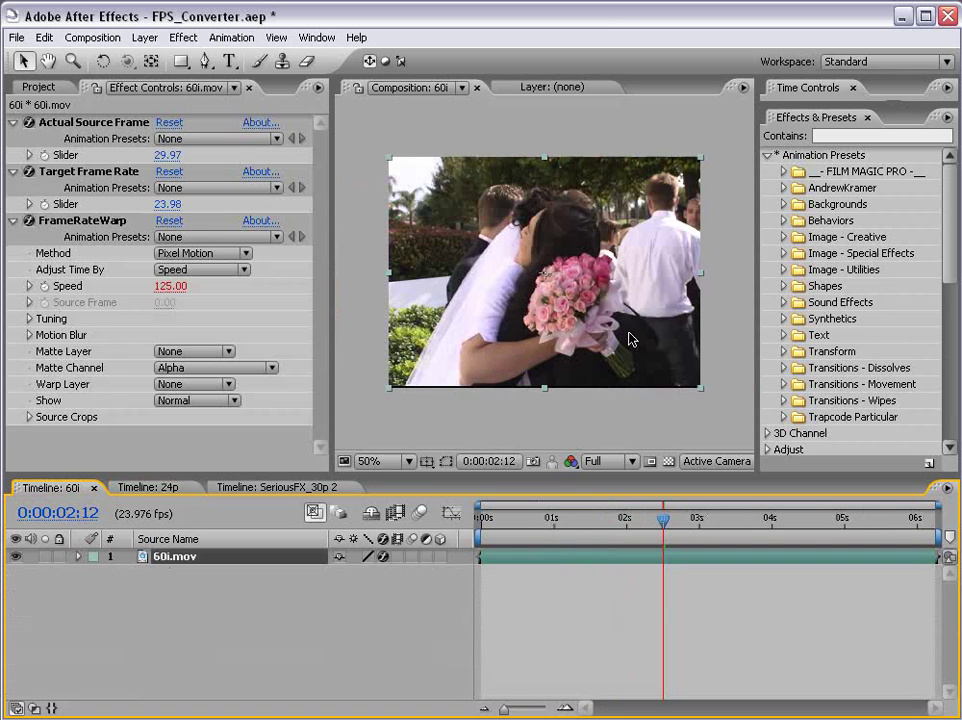
{"action": "left_click", "coordinate": [784, 173]}
{"action": "left_click", "coordinate": [799, 188]}
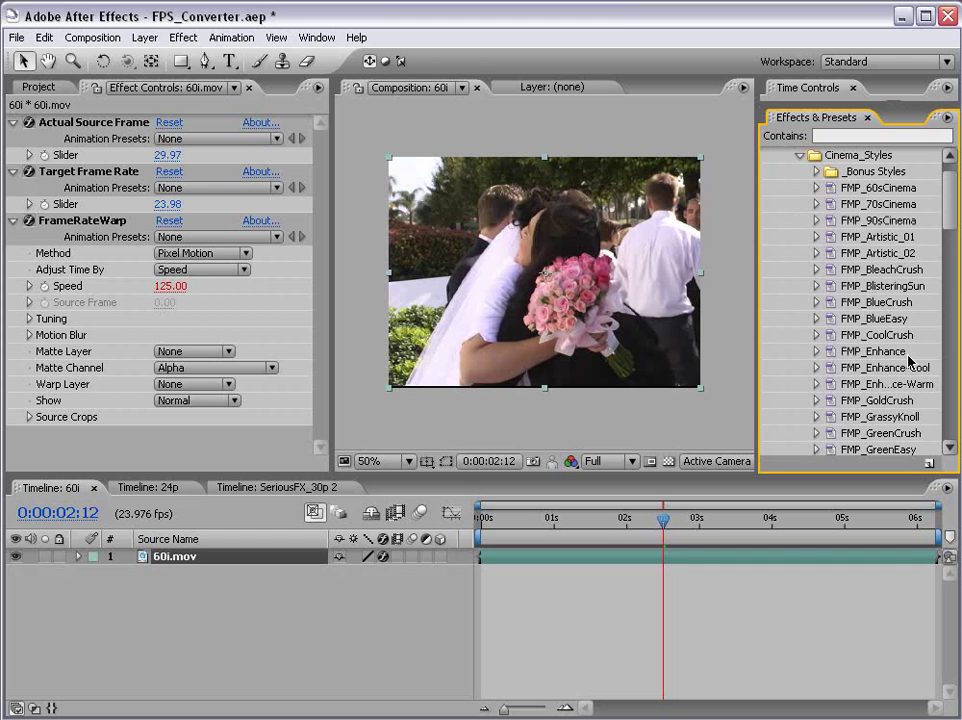
{"action": "left_click_drag", "start_coordinate": [899, 381], "coordinate": [655, 348]}
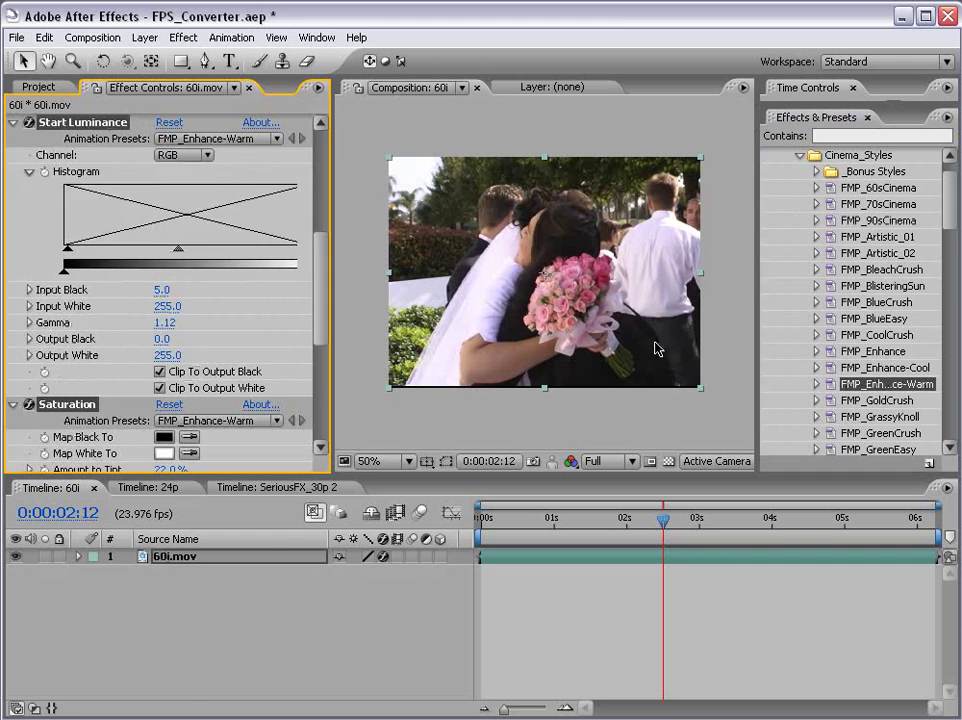
{"action": "left_click", "coordinate": [697, 520]}
{"action": "left_click_drag", "start_coordinate": [705, 528], "coordinate": [820, 526]}
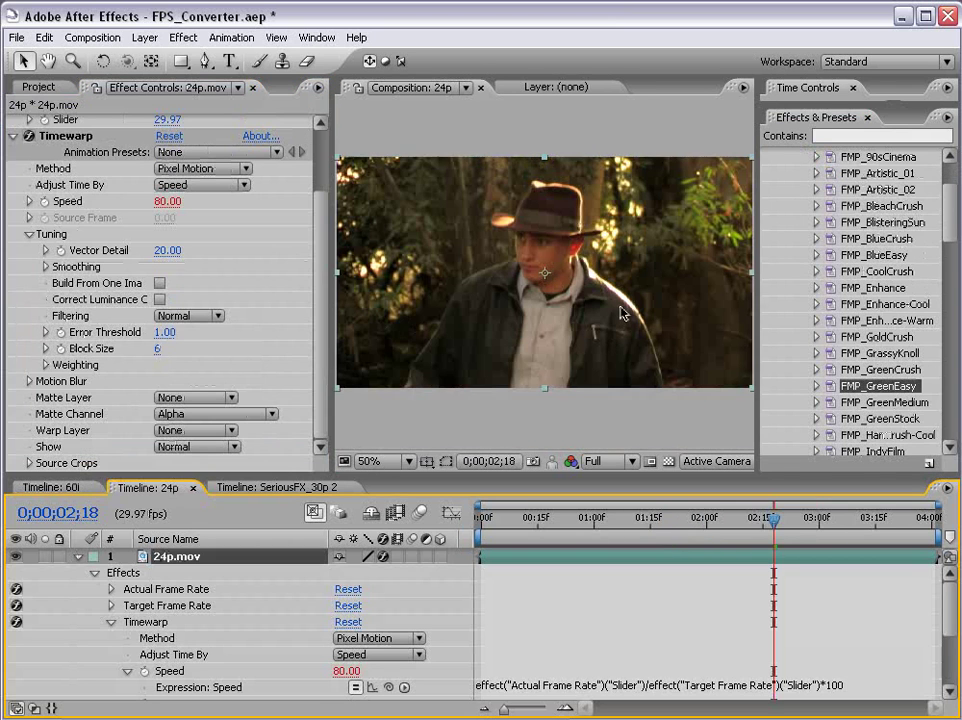
Step: Apply the FMP_GreenEasy preset to 24p.mov in the 24p composition and deselect the layer to view the graded frame
{"action": "left_click_drag", "start_coordinate": [878, 386], "coordinate": [567, 318]}
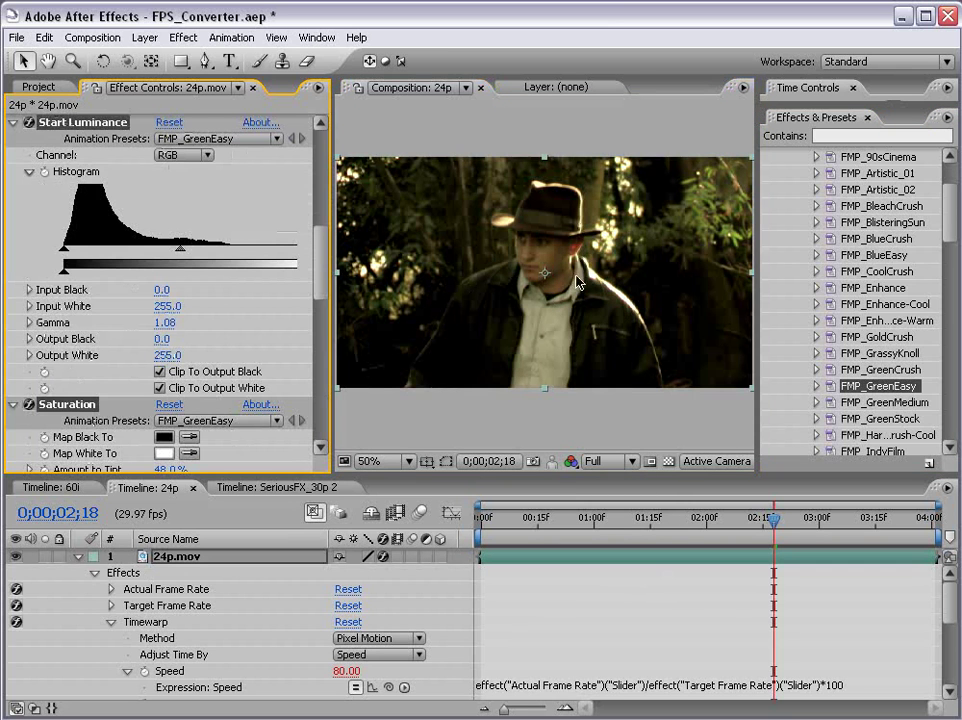
{"action": "left_click_drag", "start_coordinate": [950, 245], "coordinate": [952, 200]}
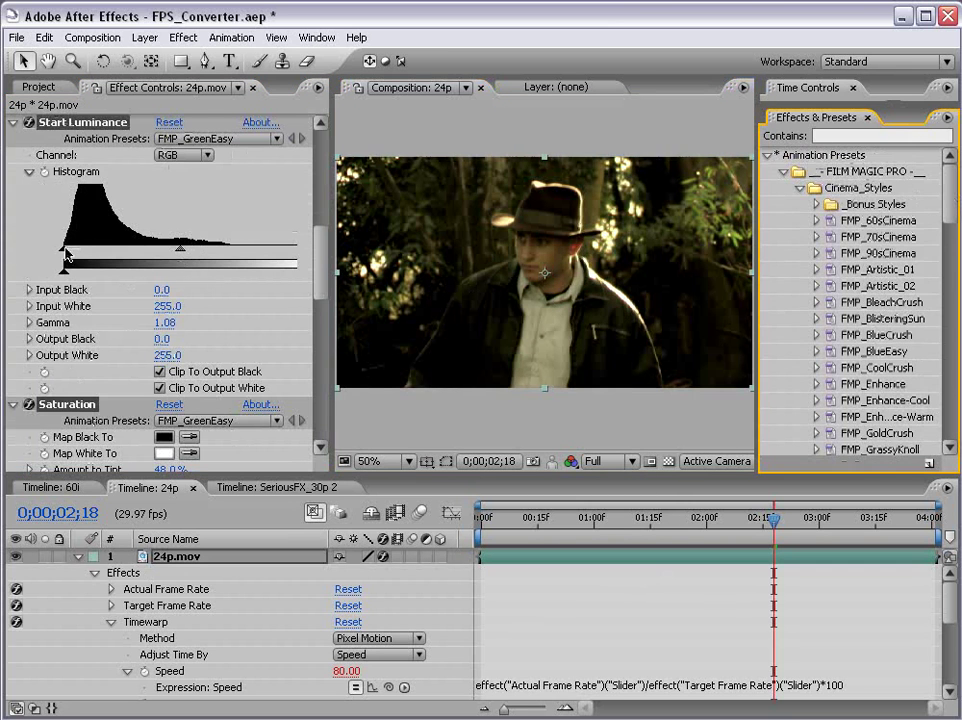
{"action": "left_click", "coordinate": [561, 416]}
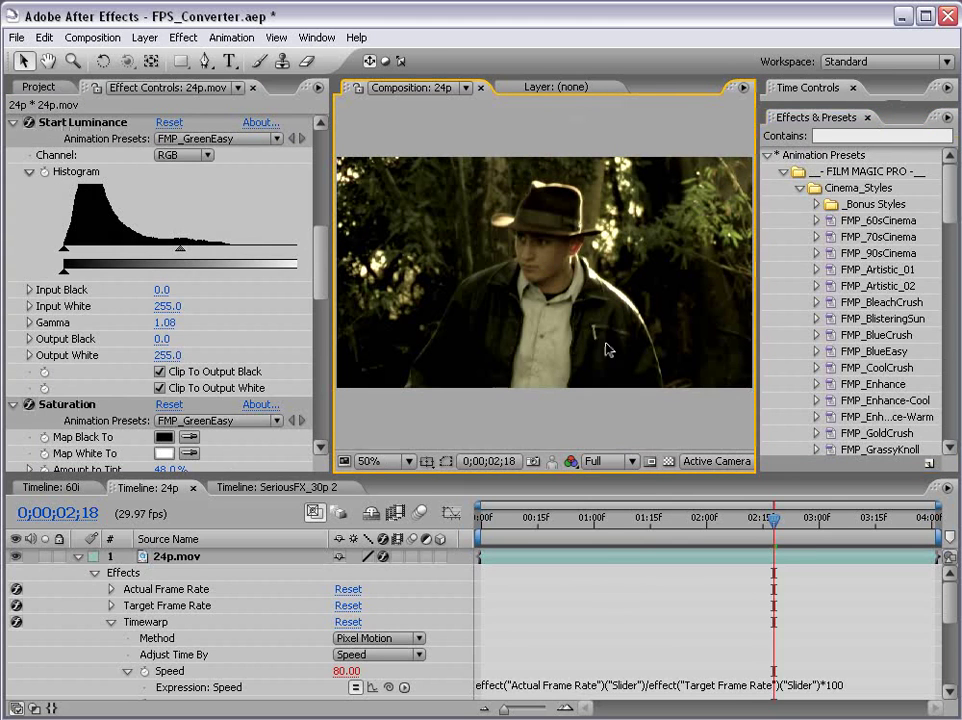